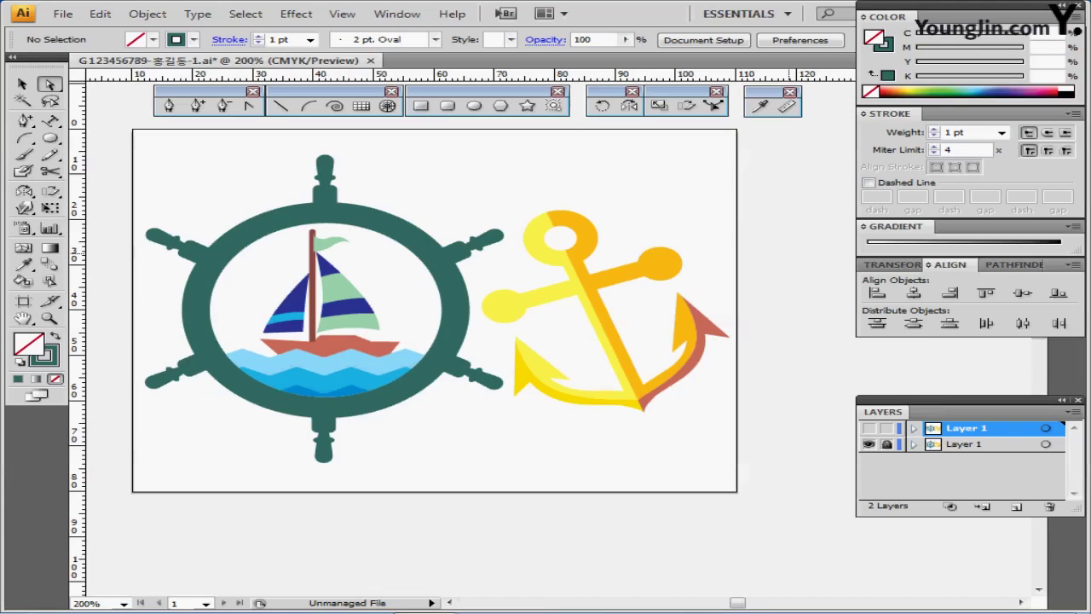
Step: Hide the locked layer, show the upper Layer 1, and delete its wheel, boat and anchor artwork
click(868, 444)
click(868, 428)
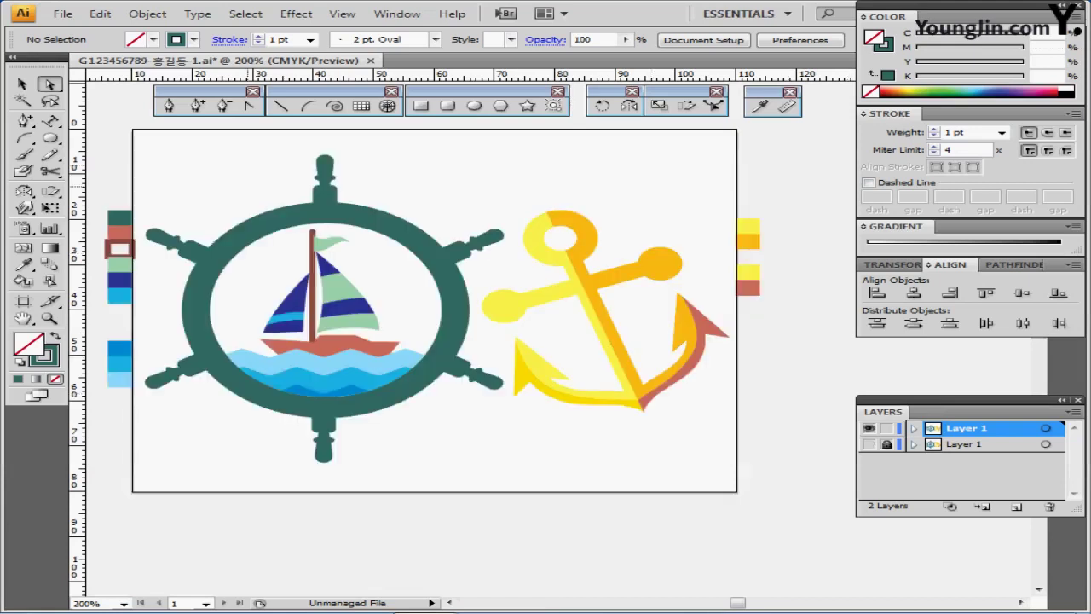
drag(190, 151, 683, 440)
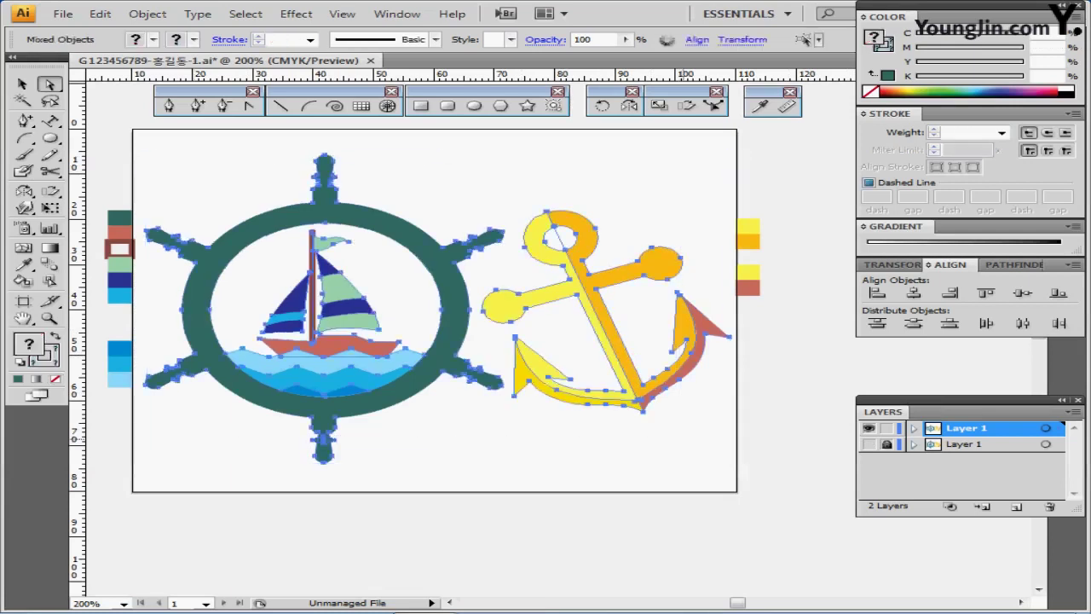
key(Delete)
Step: Show the guides and draw a 43 mm by 43 mm circle centred on the left guide intersection
key(ctrl+semicolon)
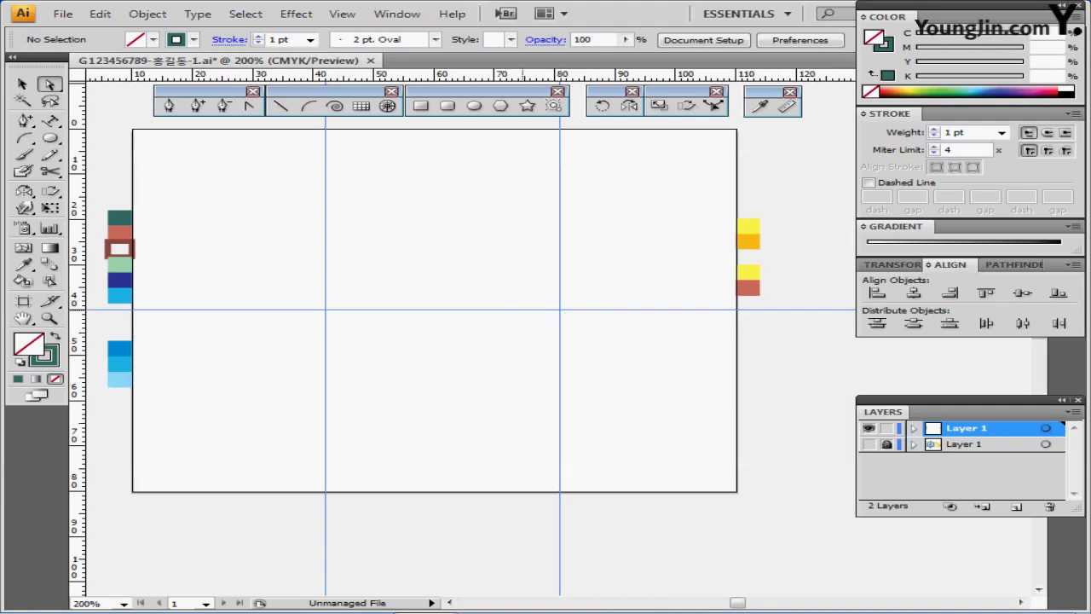
ctrl+click(509, 316)
drag(431, 317, 529, 325)
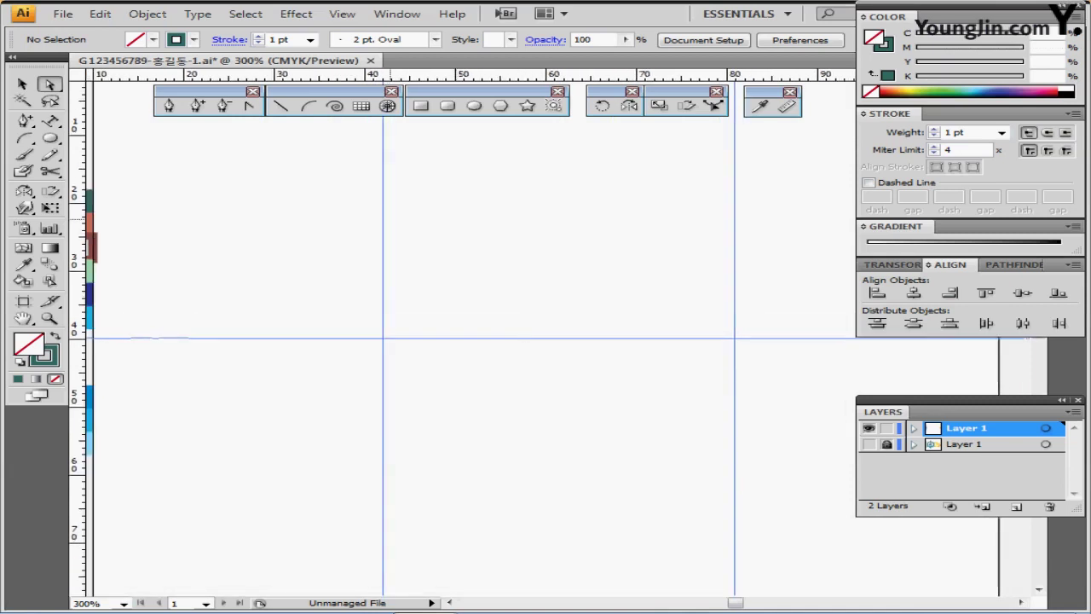
key(l)
click(474, 106)
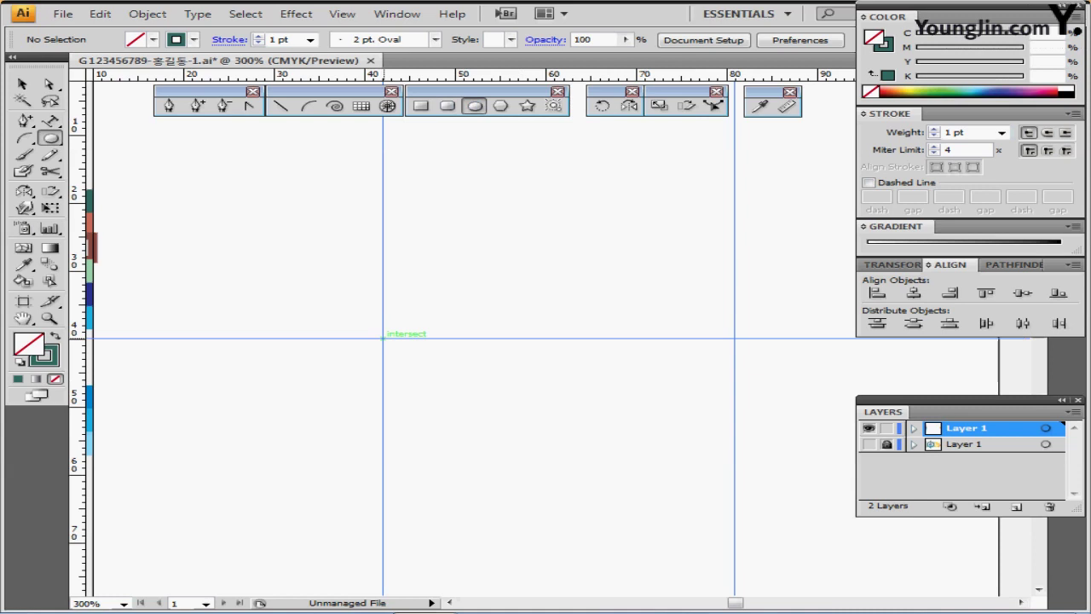
click(383, 339)
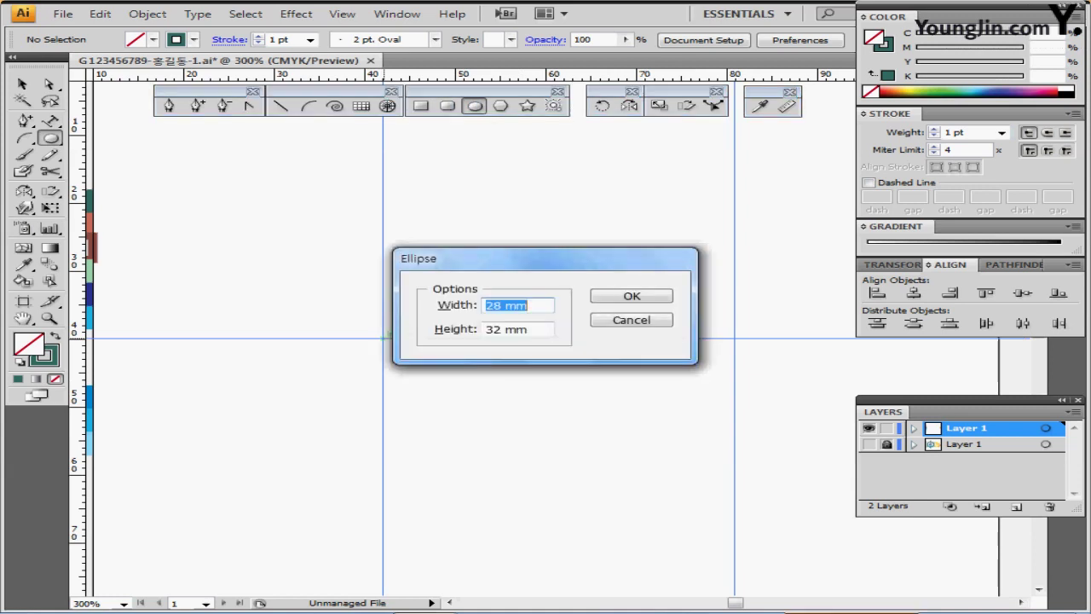
text(43)
key(Tab)
text(43)
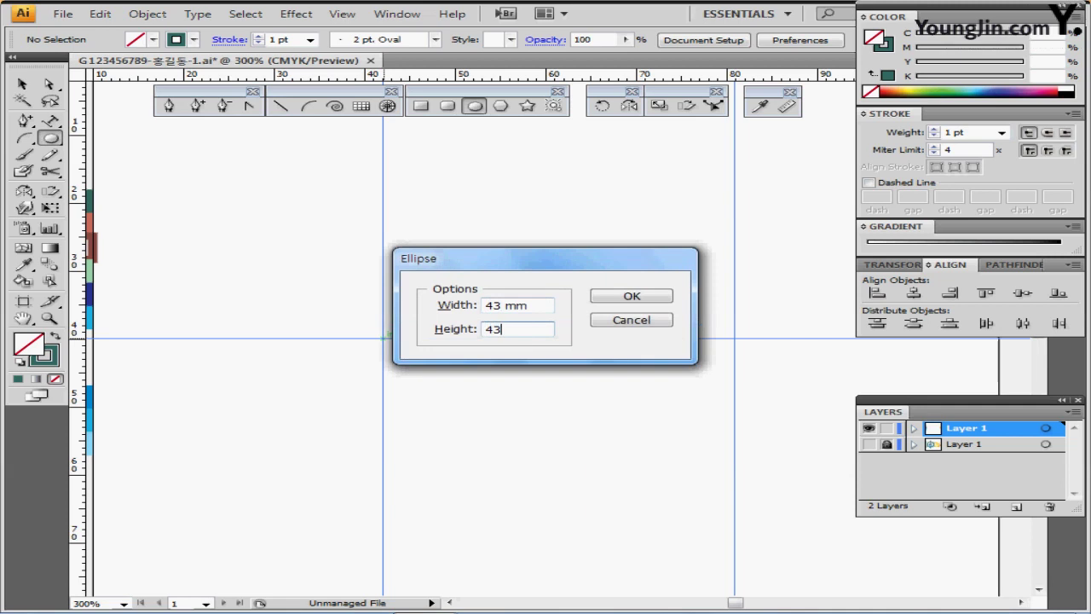
key(Return)
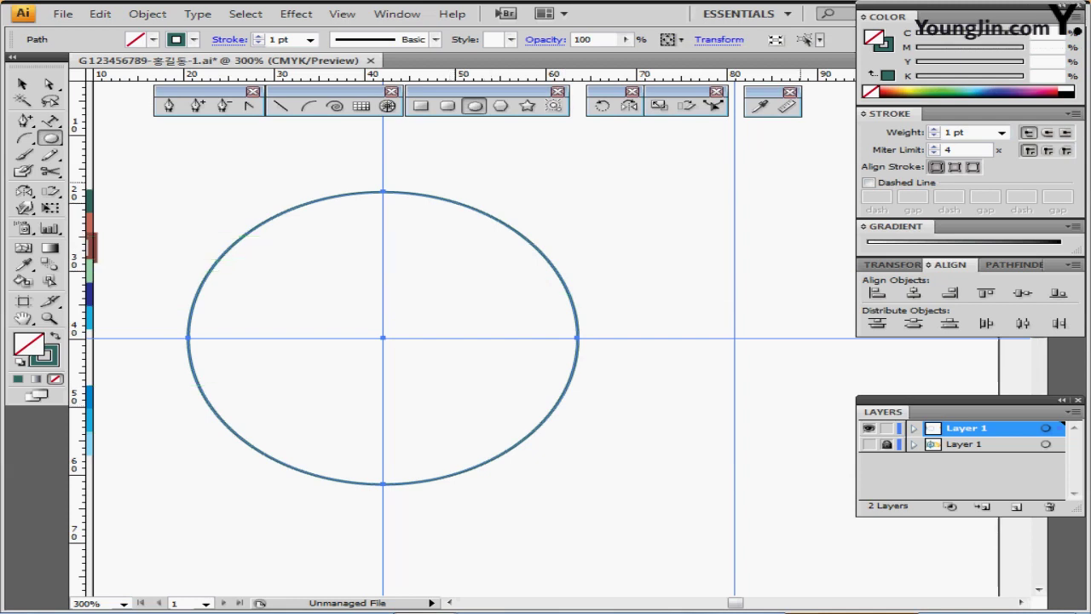
Step: Set the circle's stroke weight to 13 pt and convert the stroke to an outlined shape with Outline Stroke
click(934, 129)
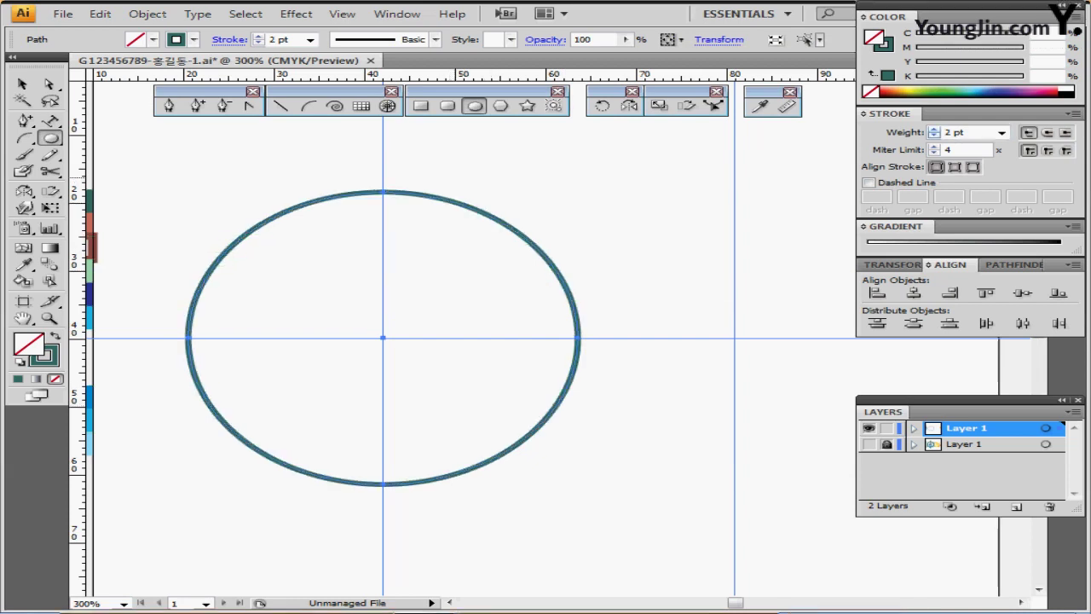
double_click(955, 132)
text(13)
key(Return)
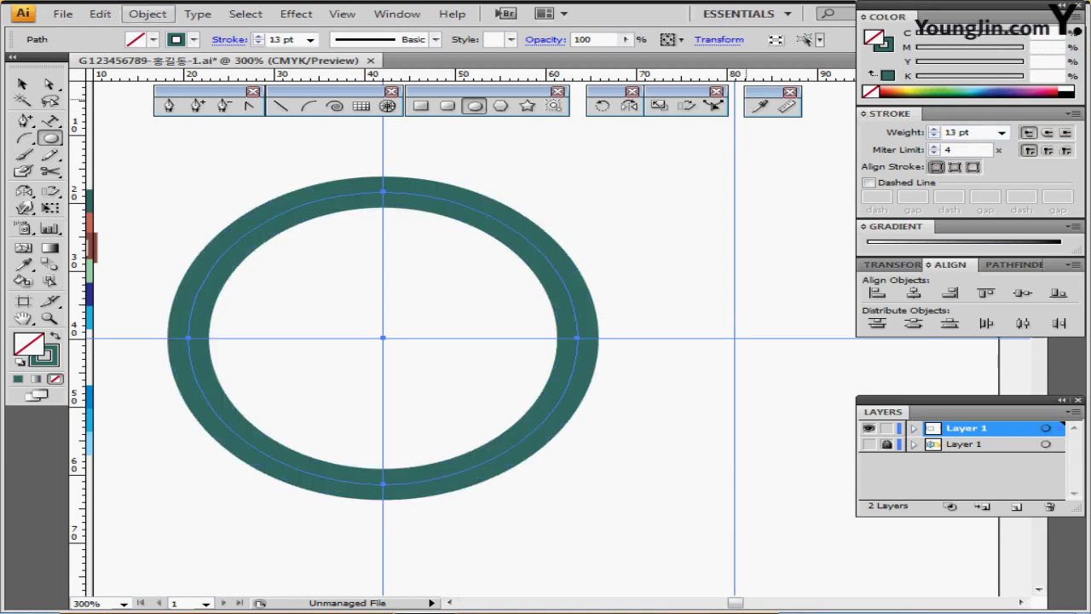
click(147, 14)
mouse_move(171, 322)
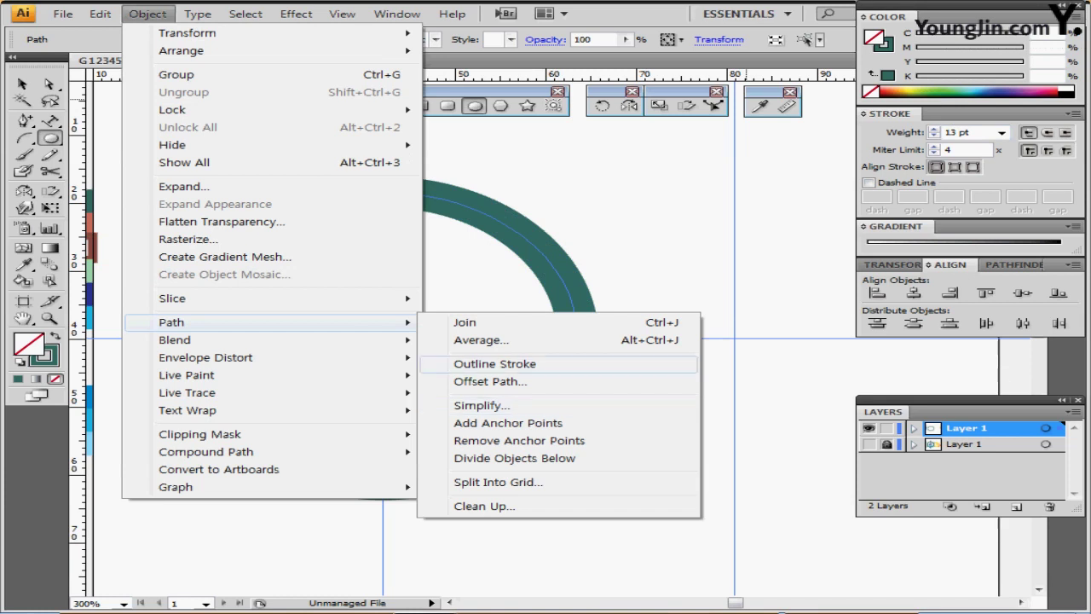
click(494, 363)
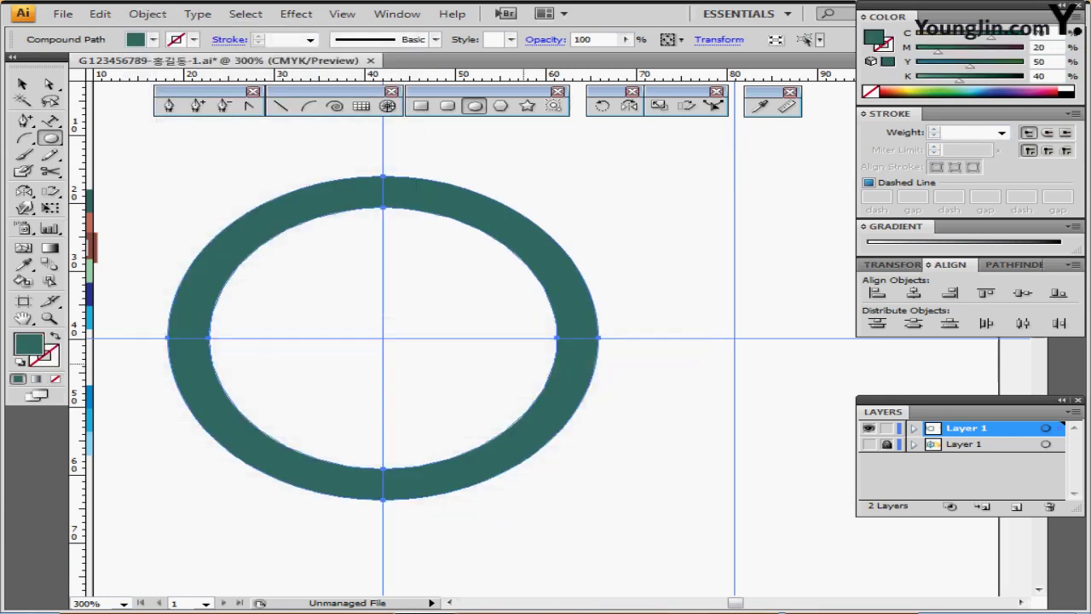
Step: Draw a rounded rectangle 4 mm wide and 5 mm high with a 1 mm corner radius, centred on the vertical guide above the ring
scroll(467, 272, up, 2)
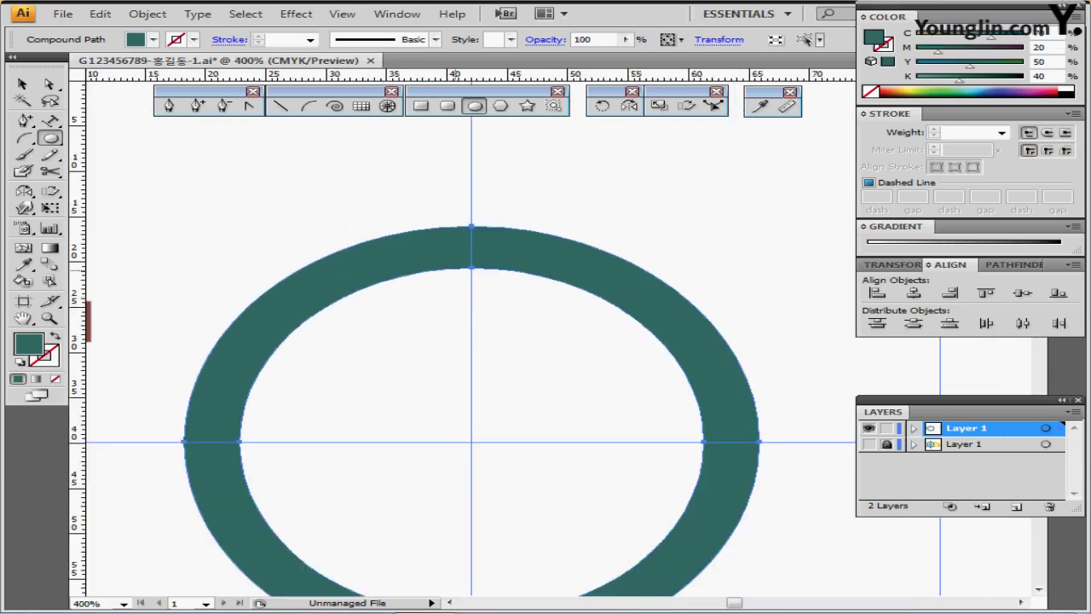
drag(467, 271, 403, 320)
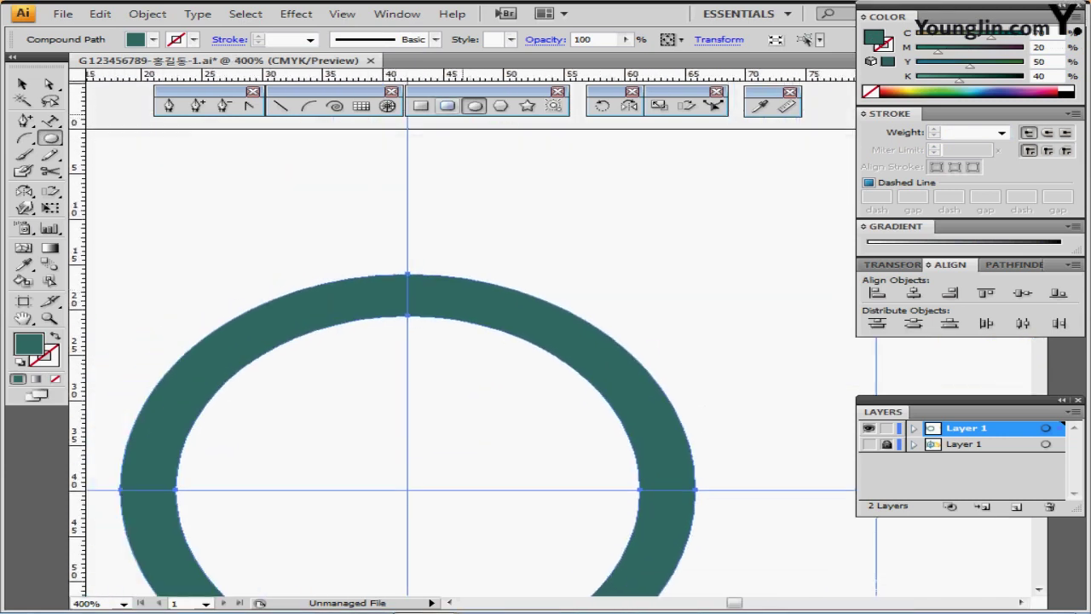
click(447, 106)
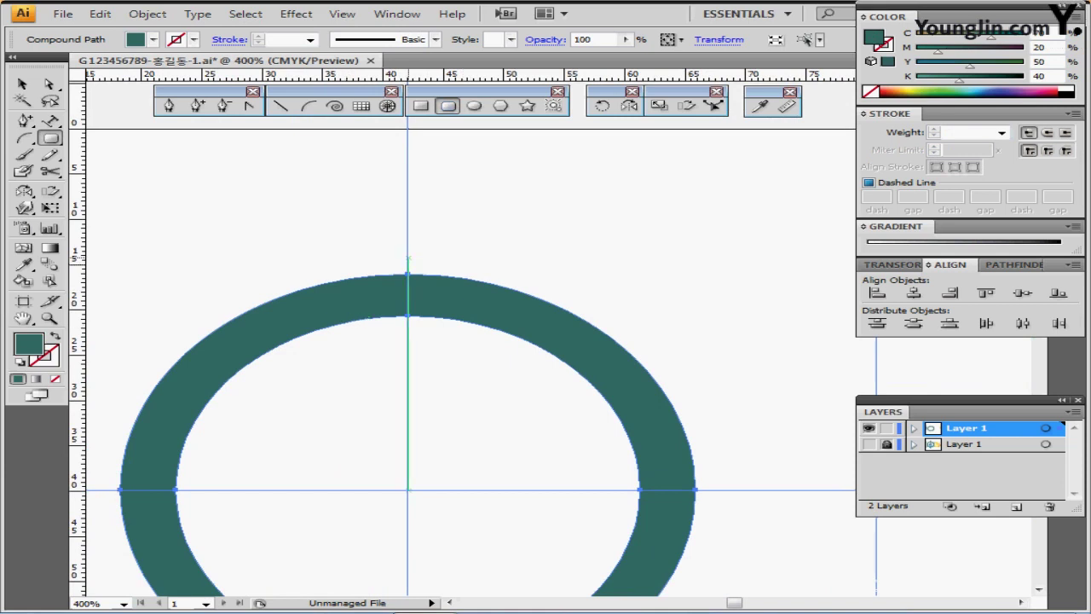
click(419, 249)
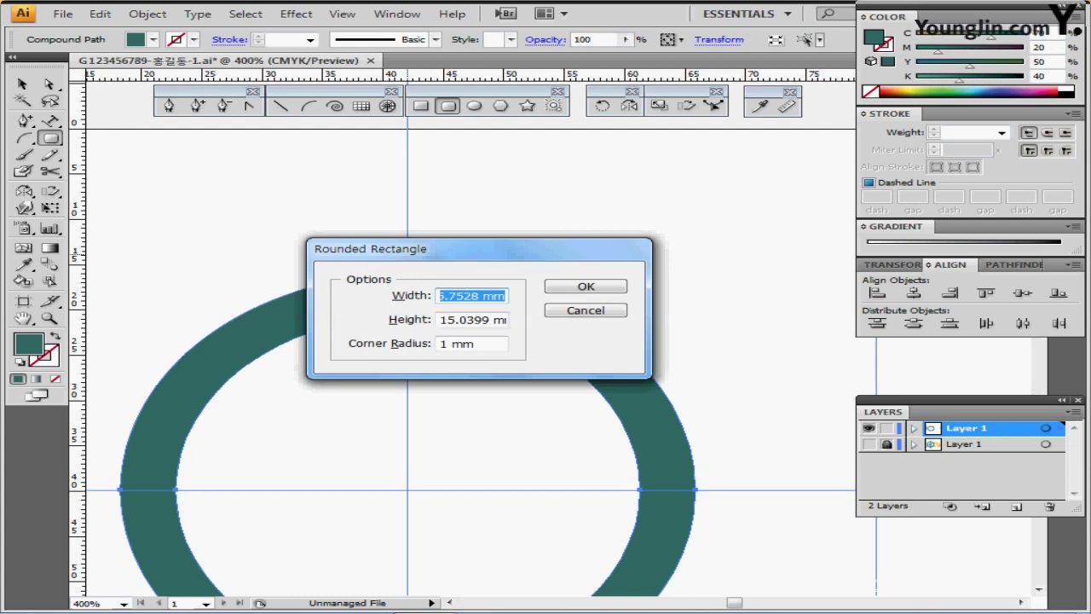
text(4)
key(Tab)
text(5)
key(Tab)
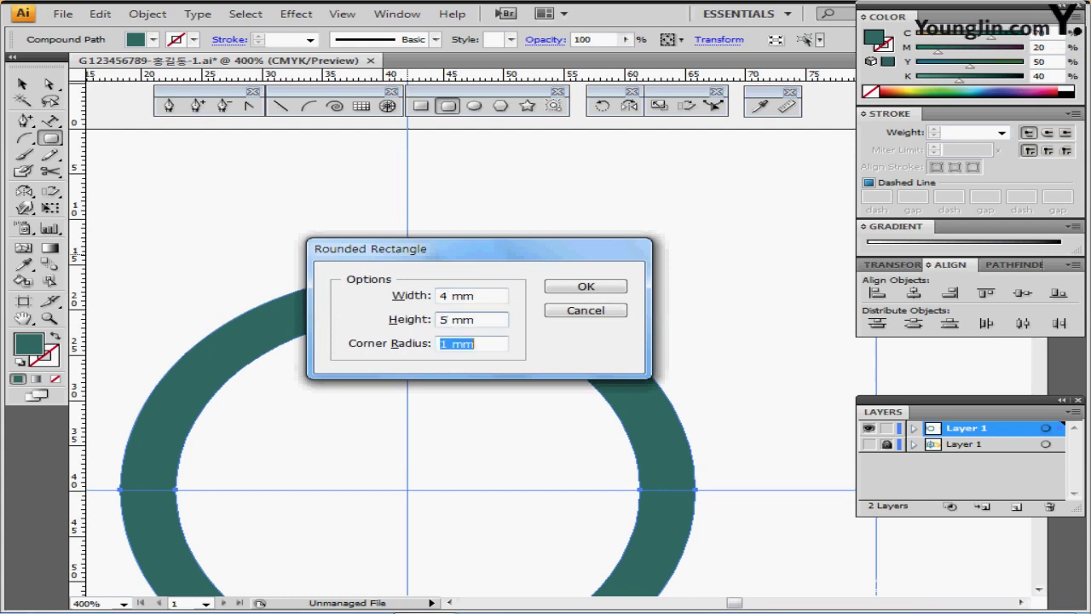
text(1)
key(Return)
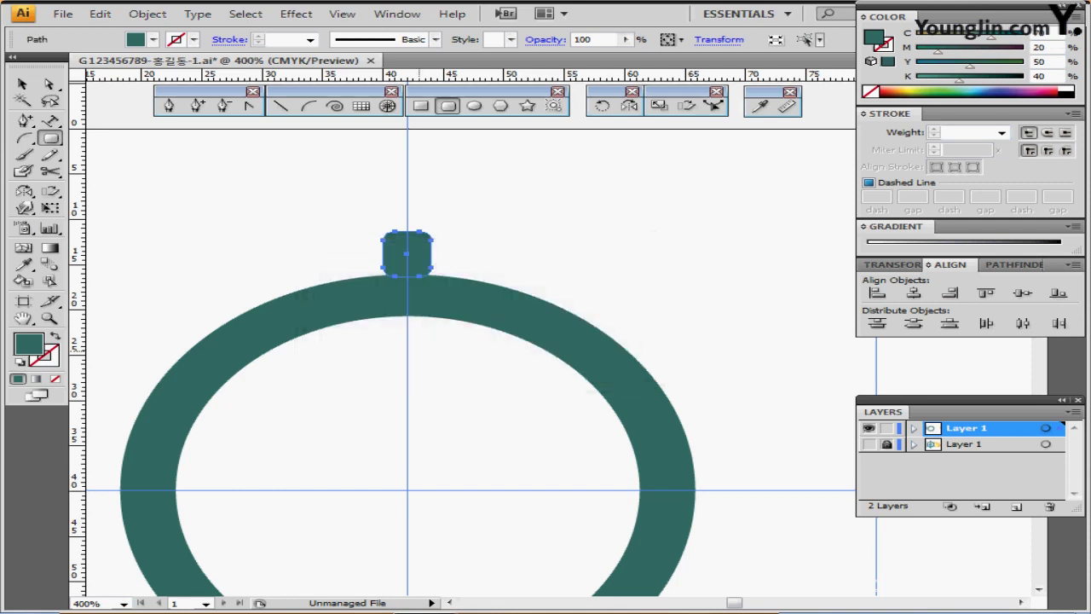
Step: Nudge the rounded rectangle down until it overlaps the ring's upper edge, checking the overlap in outline view
key(Down)
key(Down)
key(Down)
key(Down)
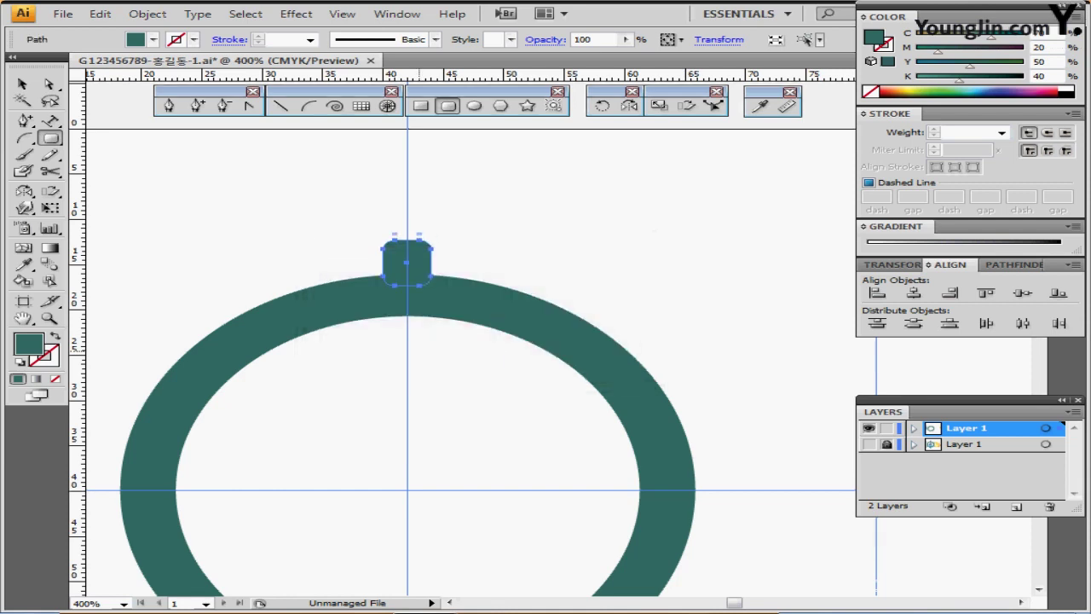
key(ctrl+y)
key(ctrl+y)
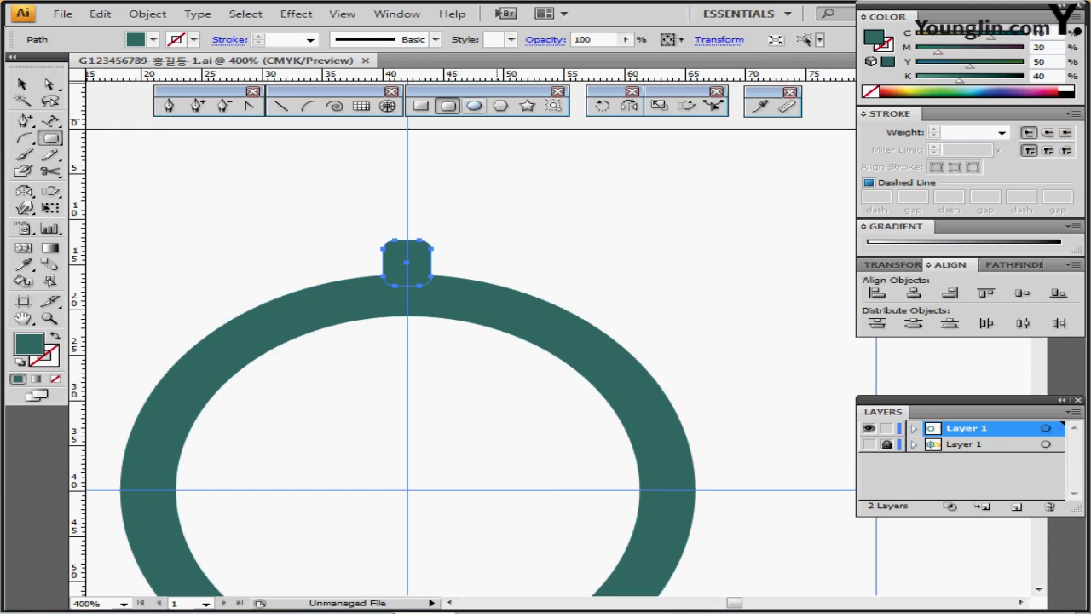
Step: Draw a flat ellipse above the rounded rectangle and a larger, rounder one above it, both centred on the vertical guide
click(475, 105)
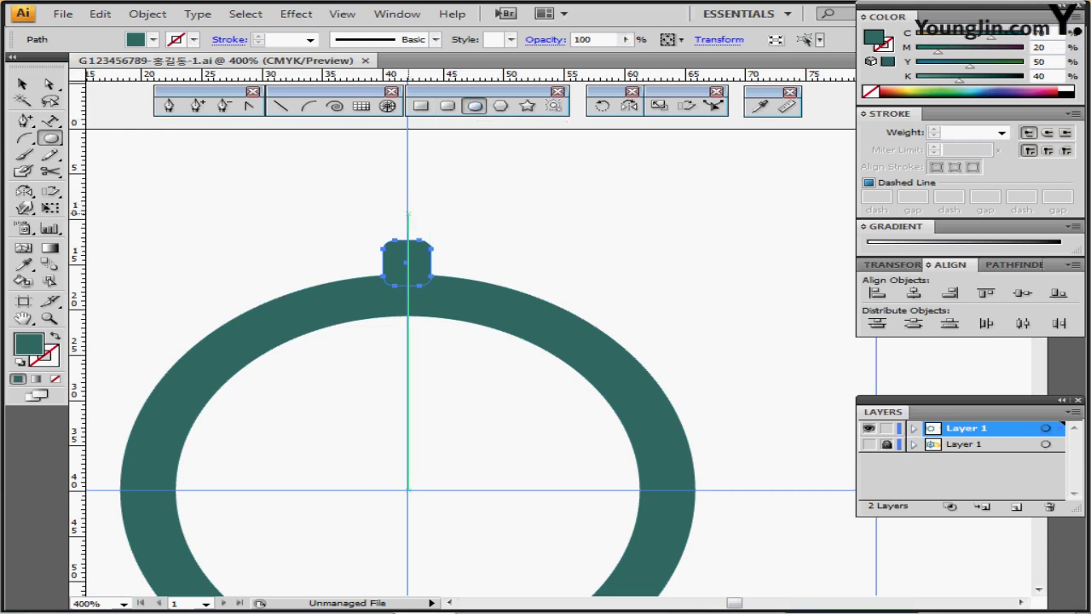
drag(408, 213, 431, 223)
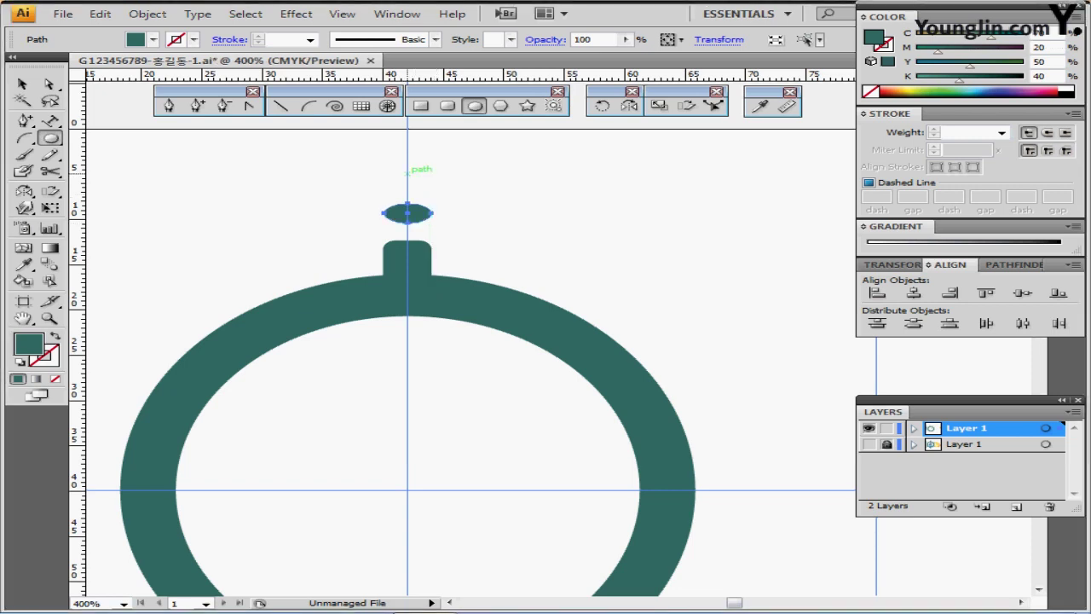
drag(407, 173, 432, 190)
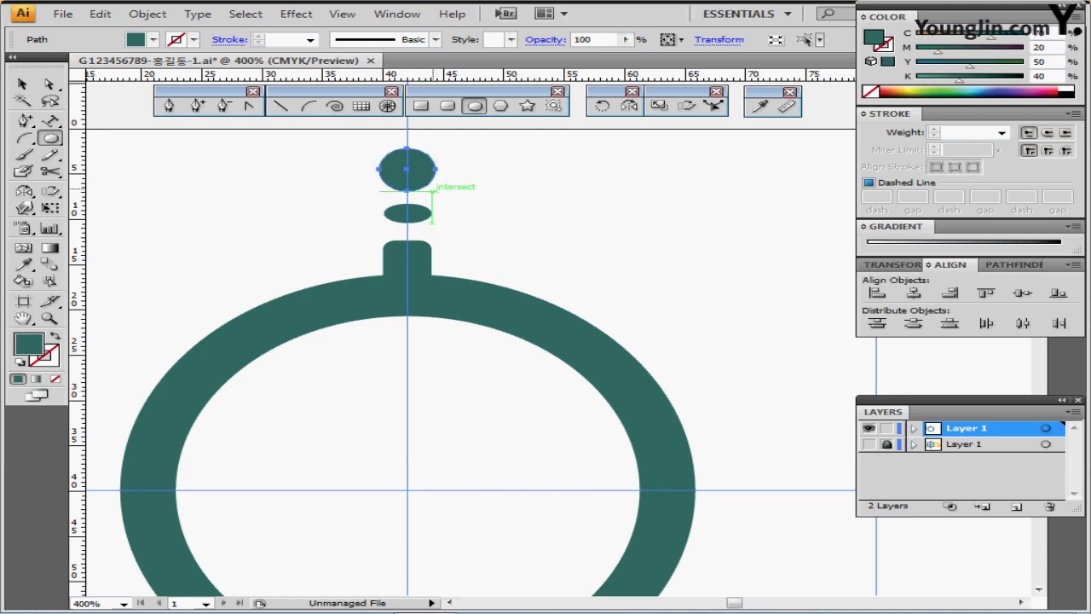
key(ctrl+shift+a)
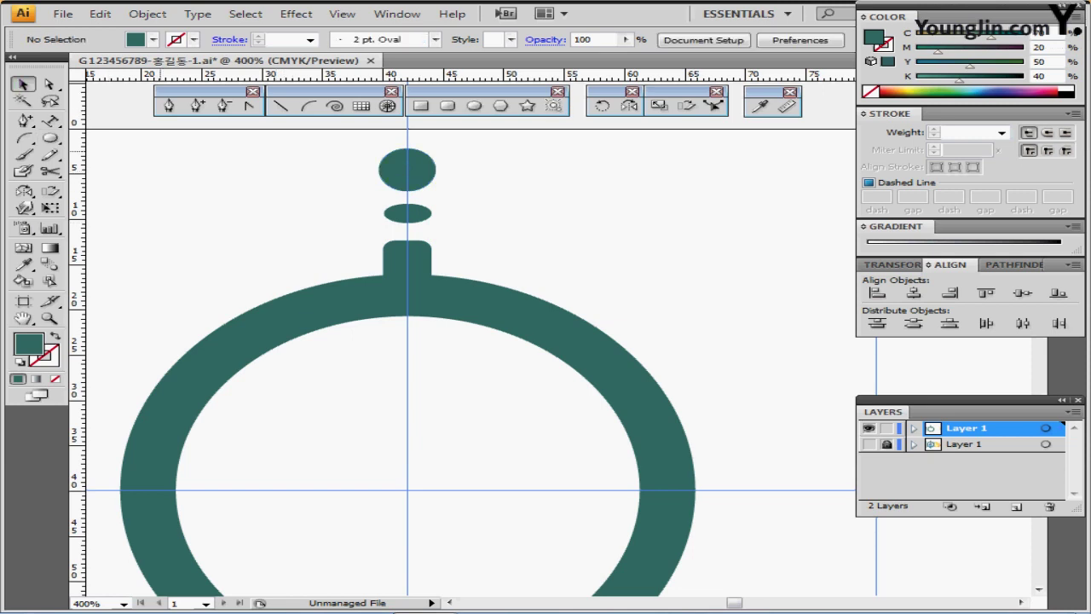
Step: Align the ring, rounded rectangle and both ellipses to a common horizontal center
key(ctrl+a)
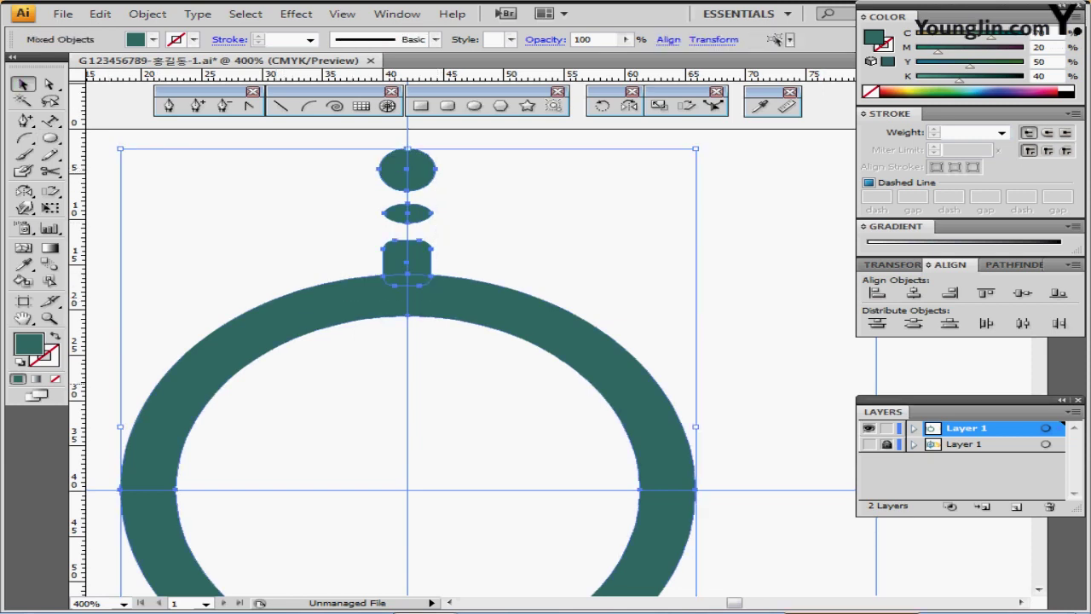
drag(317, 147, 470, 395)
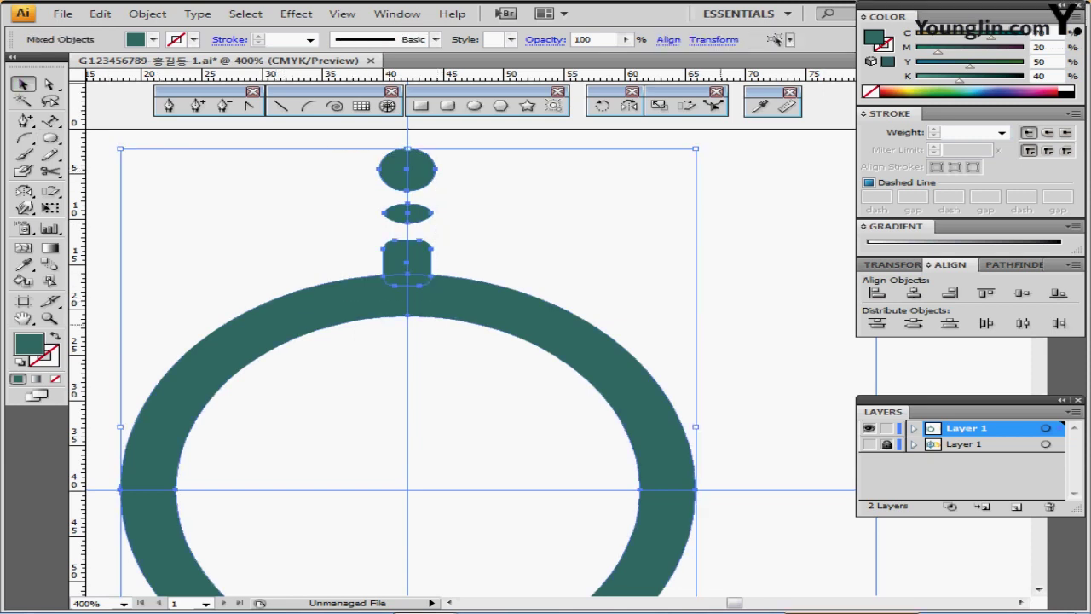
click(913, 292)
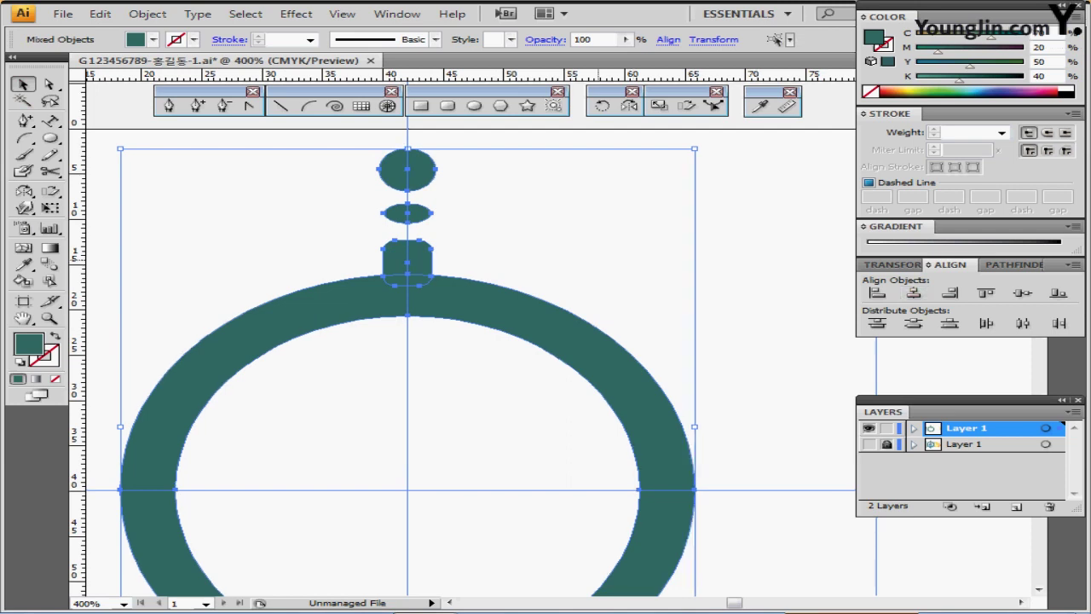
click(571, 243)
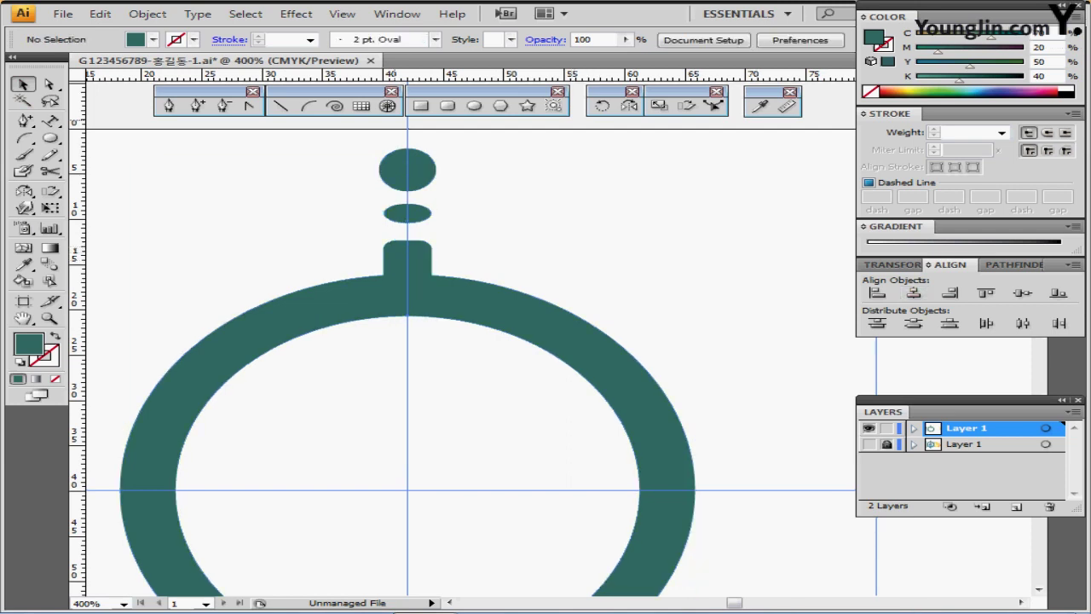
Step: Stretch the upper ellipse into a tapered handle by moving its lowest anchor point down along the guide into the rounded rectangle
click(49, 84)
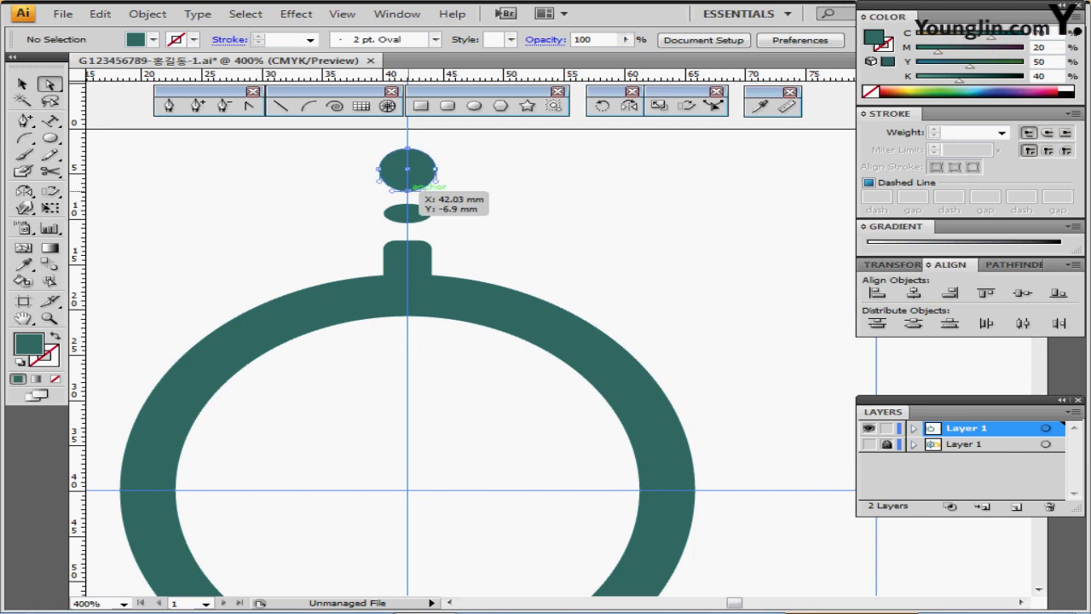
drag(407, 190, 407, 255)
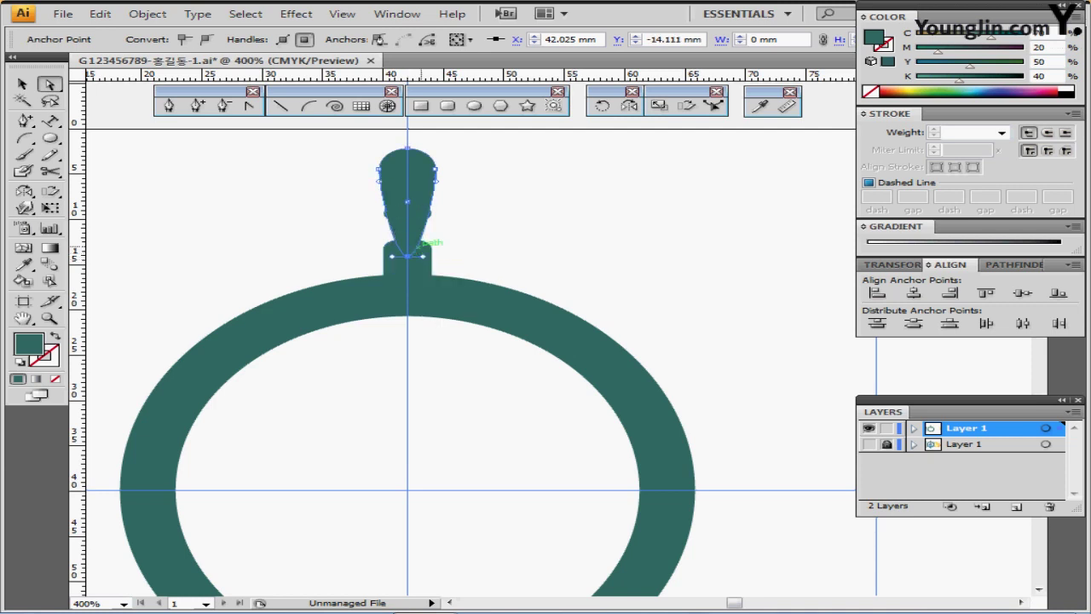
key(ctrl+shift+a)
Step: Scale the small flat ellipse wider about its centre so it protrudes from both sides of the handle
ctrl+click(418, 213)
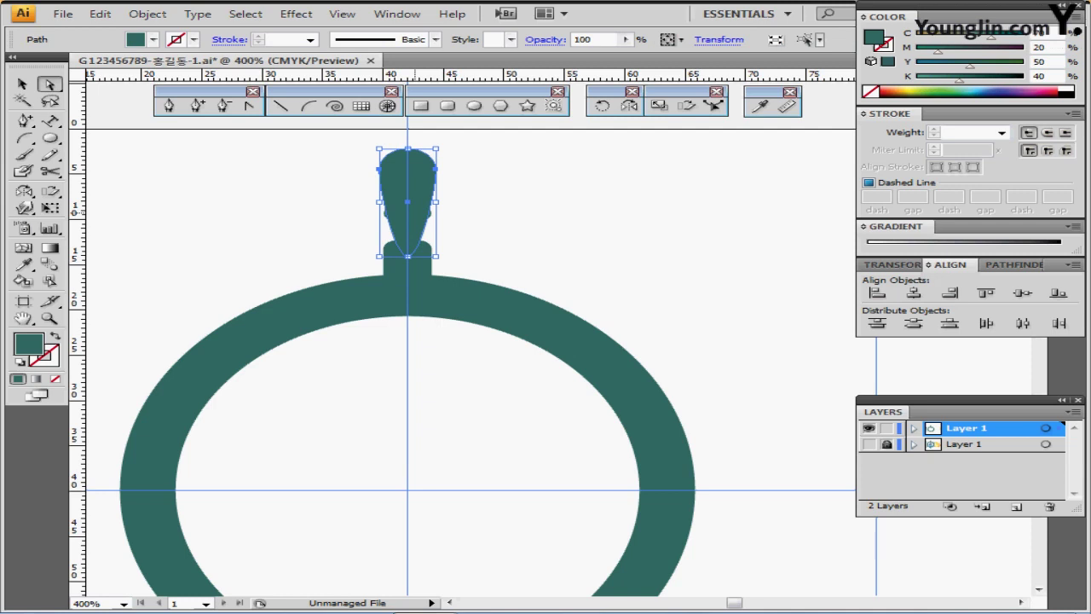
key(ctrl+y)
key(ctrl+shift+a)
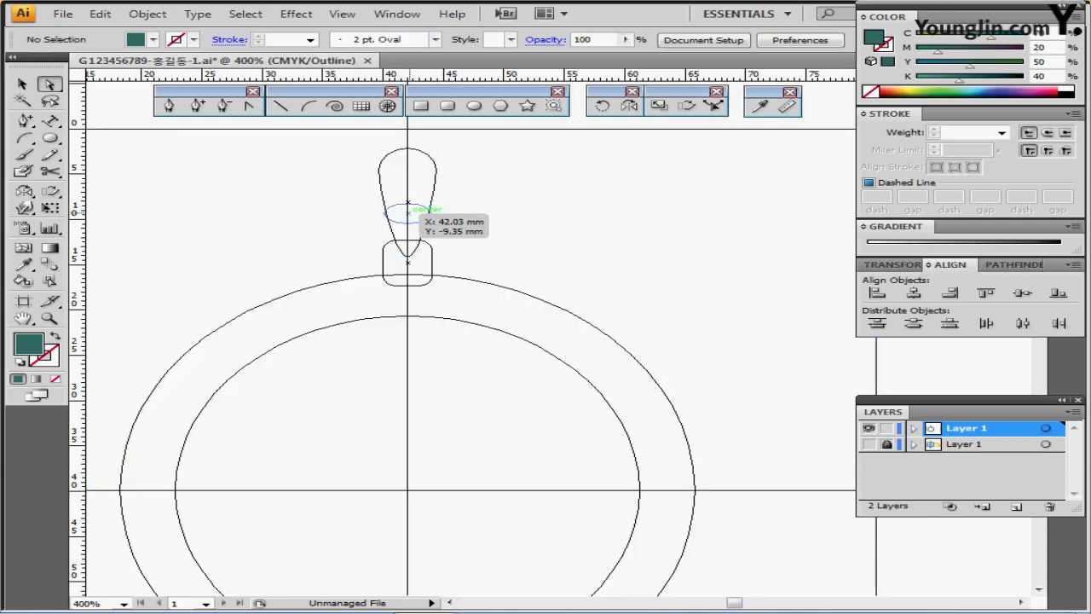
click(407, 209)
key(ctrl+y)
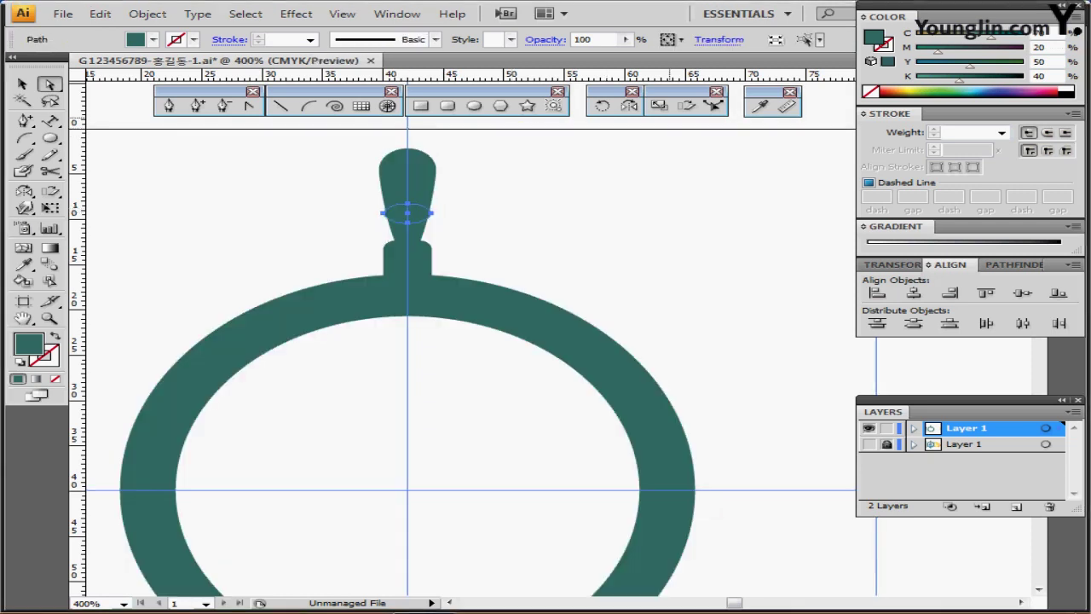
click(659, 105)
drag(503, 213, 525, 213)
key(ctrl+z)
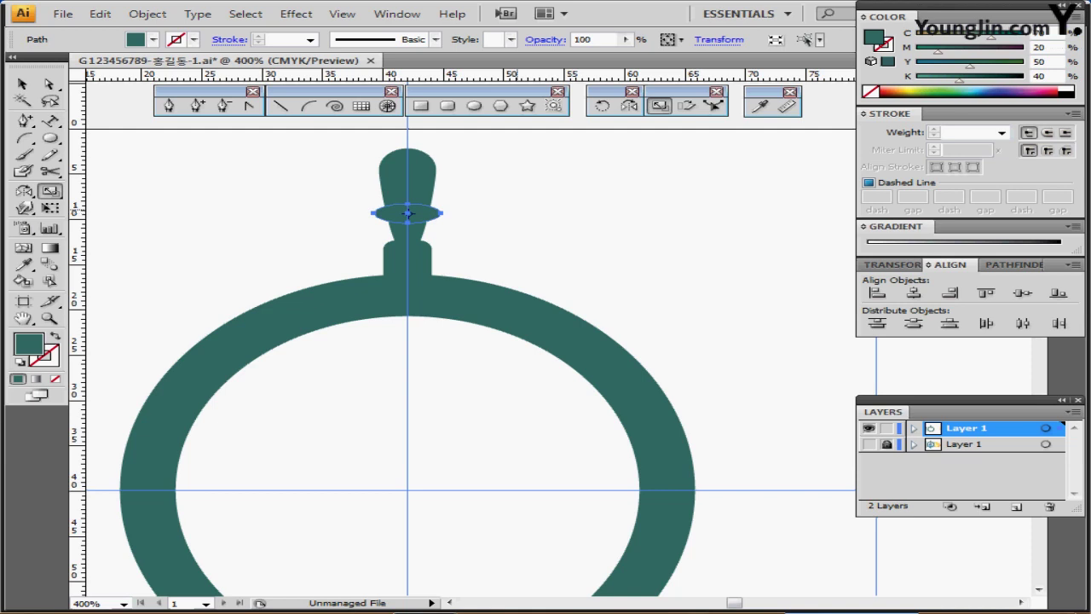
key(ctrl+shift+a)
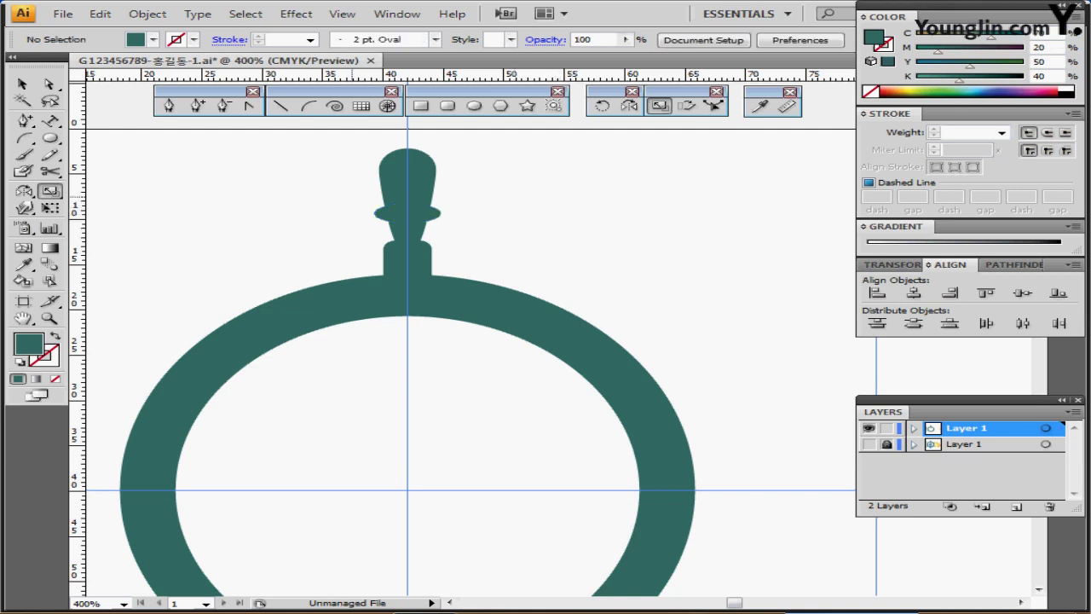
Step: Select all the handle shapes and make a copy rotated 60° about the intersection of the guides at the ring's center
key(v)
key(v)
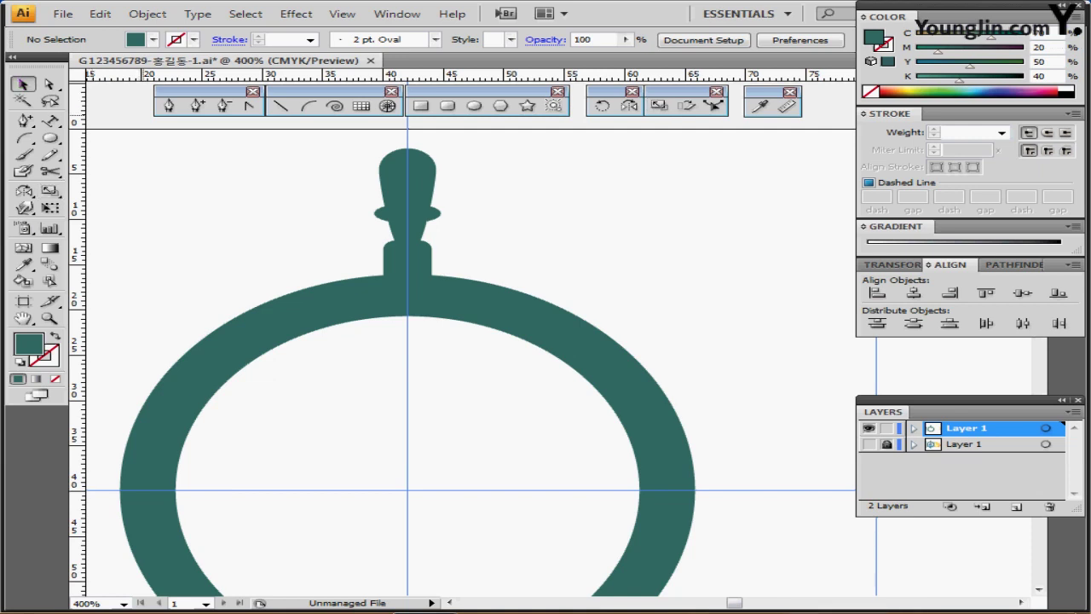
drag(344, 147, 456, 260)
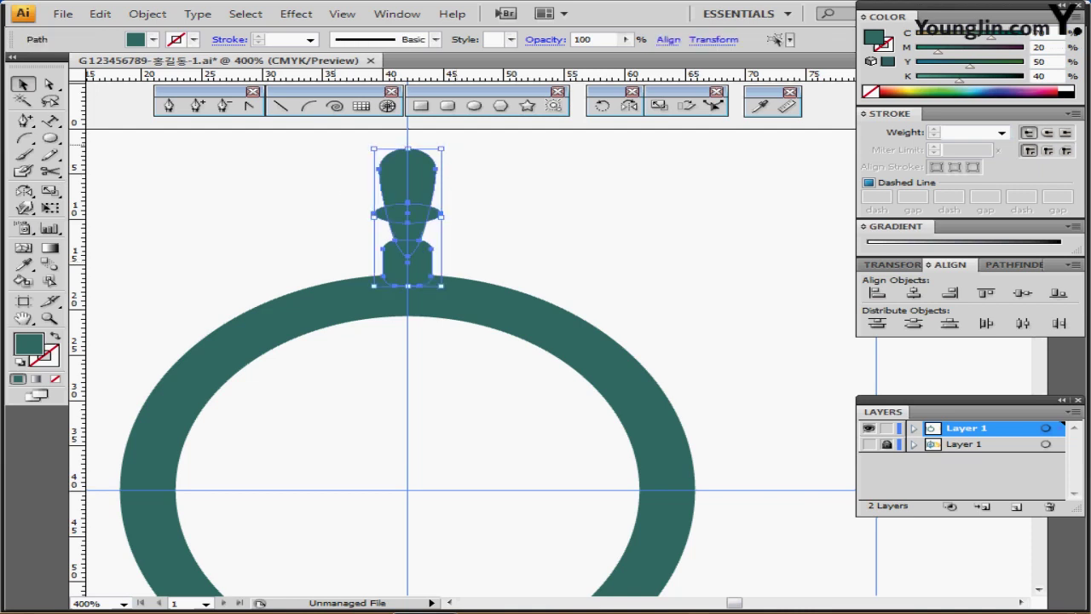
click(601, 106)
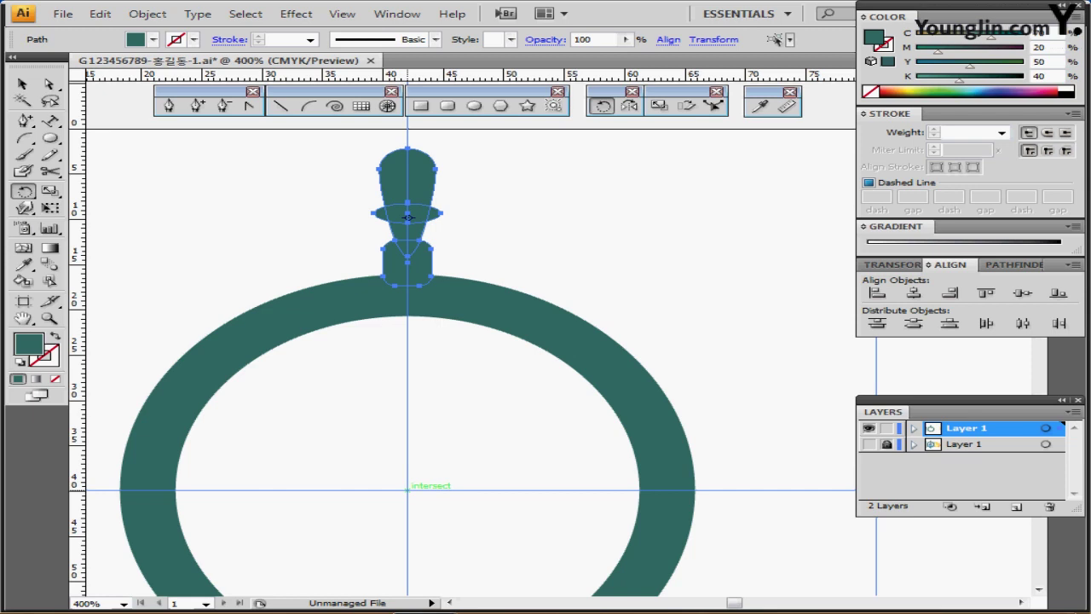
alt+click(407, 490)
text(60)
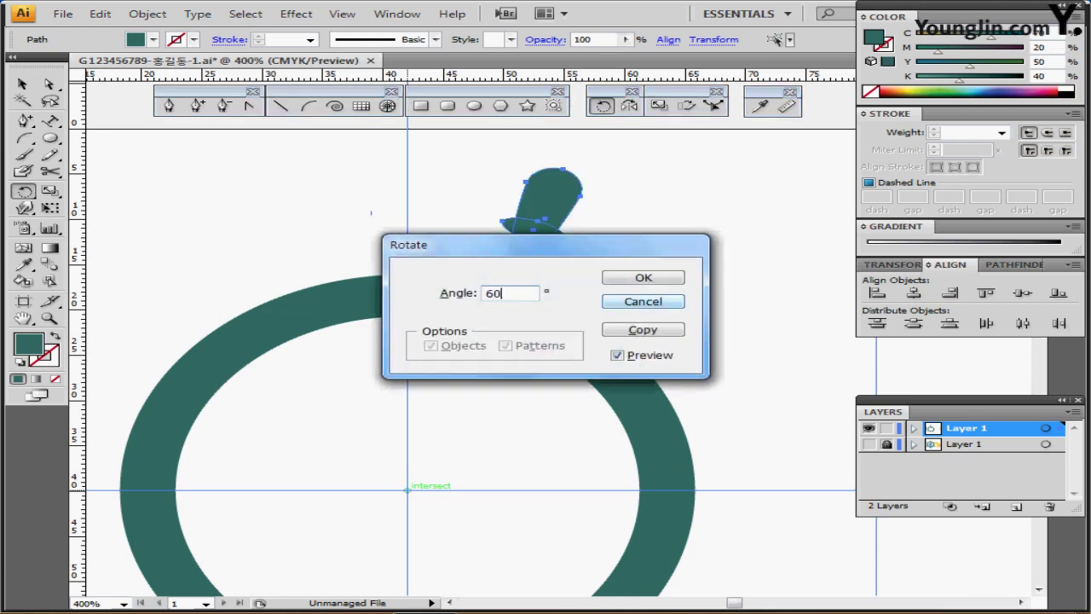
click(643, 330)
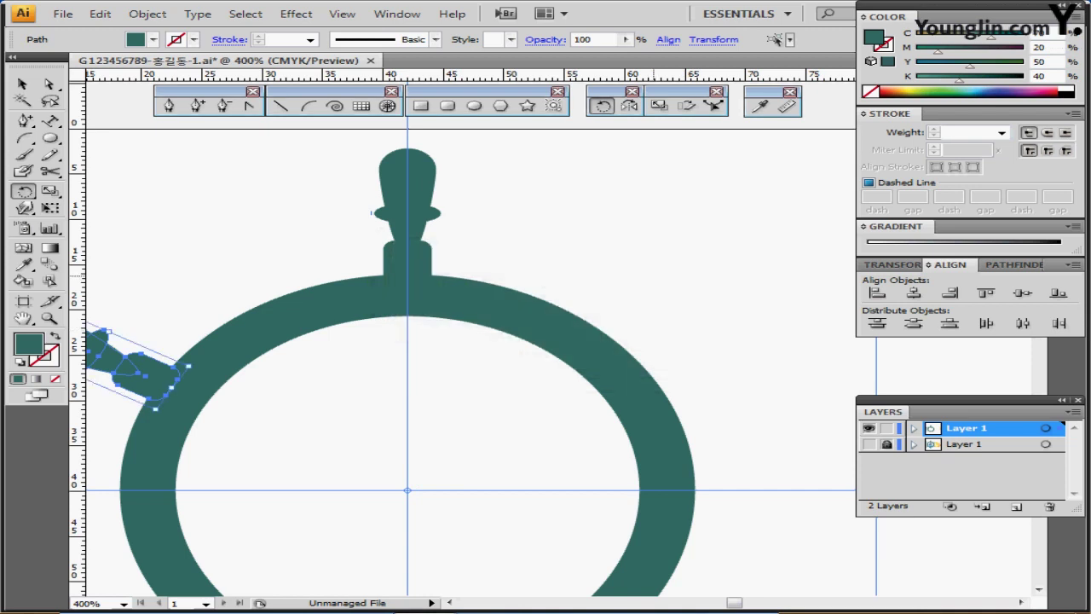
Step: Repeat the rotated copy four more times to complete six evenly spaced handles around the ring
key(ctrl+minus)
key(ctrl+minus)
drag(636, 334, 560, 266)
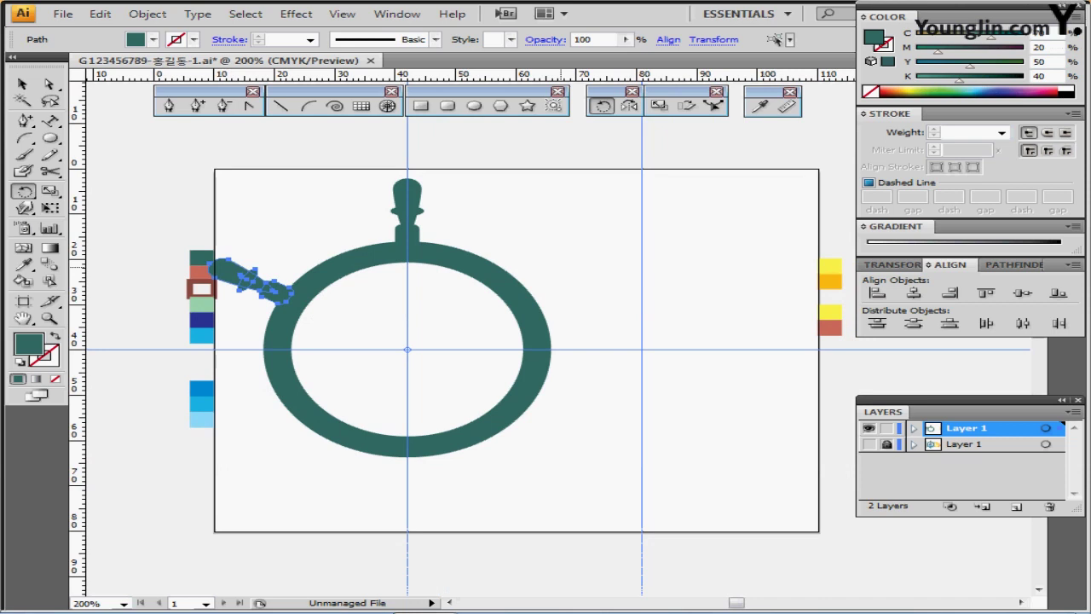
key(ctrl+d)
key(ctrl+d)
key(ctrl+d)
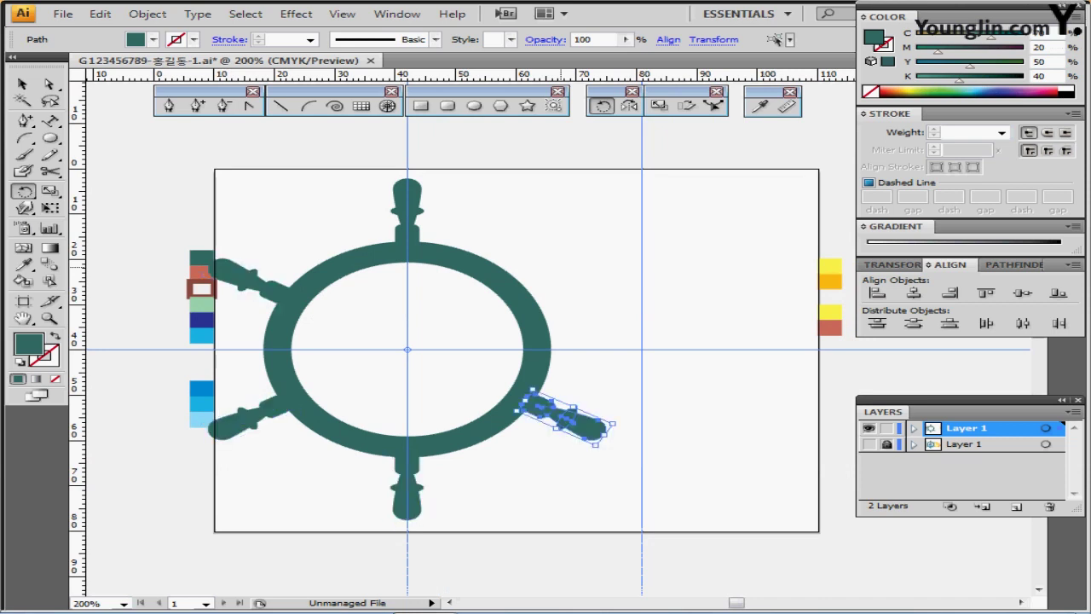
key(ctrl+d)
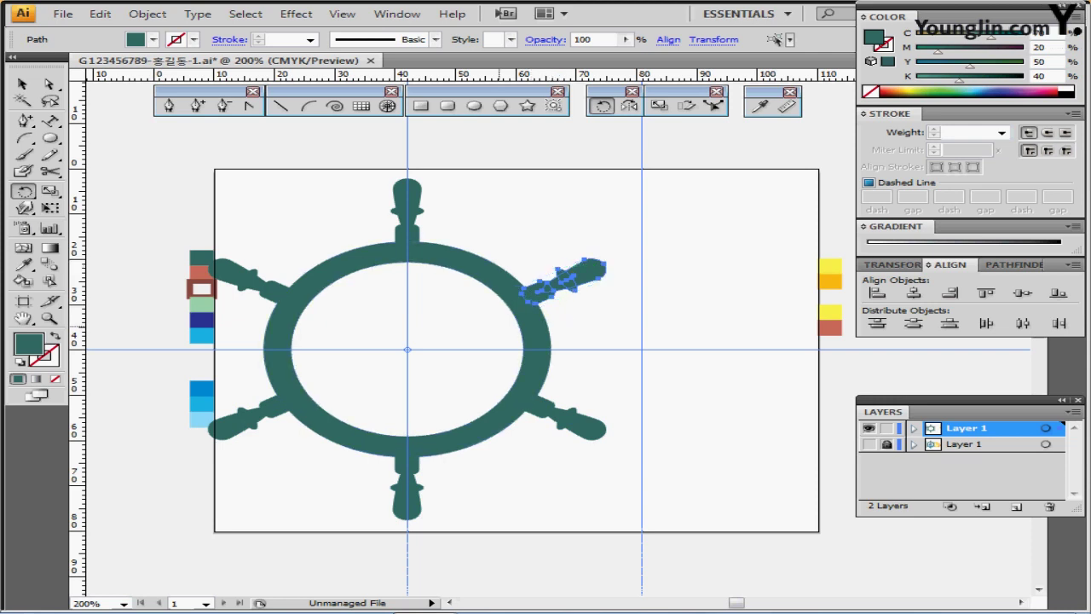
Step: Show the locked sketch layer as an outline template with the wheel and deselect the last handle
ctrl+click(499, 325)
drag(545, 346, 488, 318)
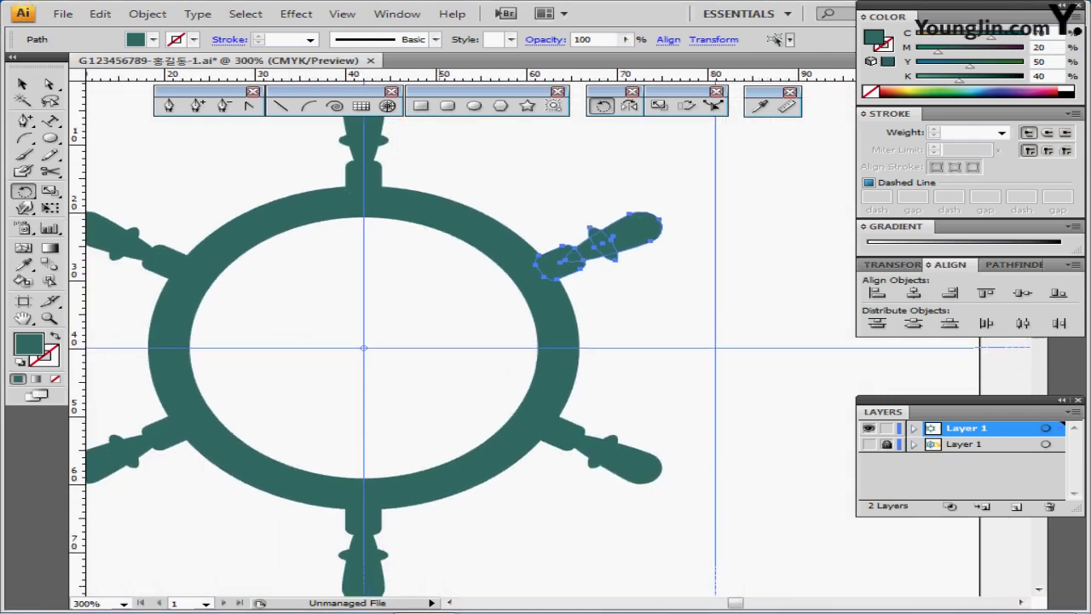
scroll(546, 341, down, 1)
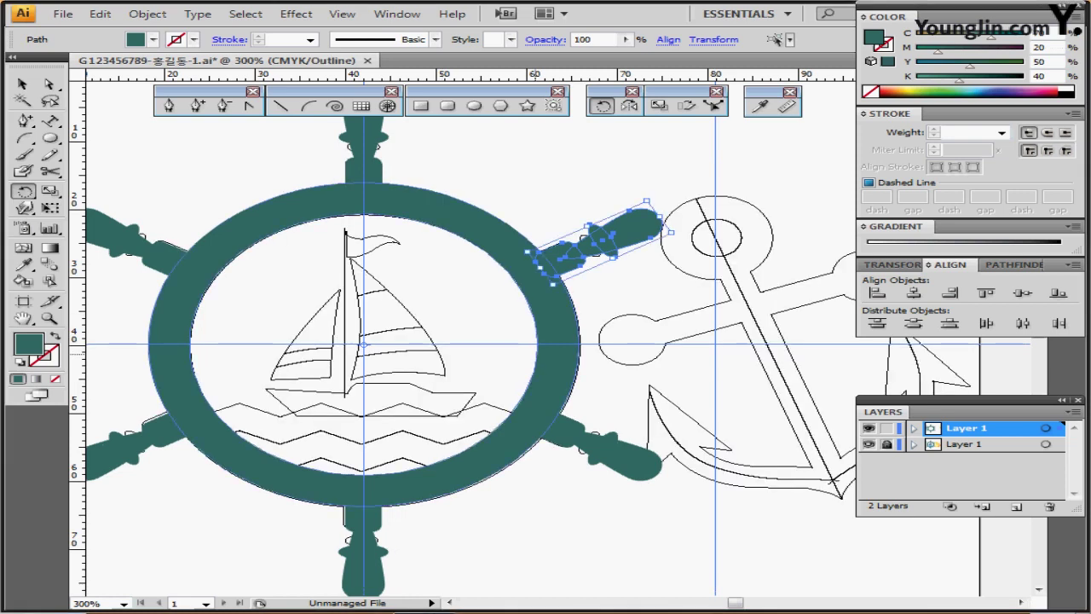
key(ctrl+equal)
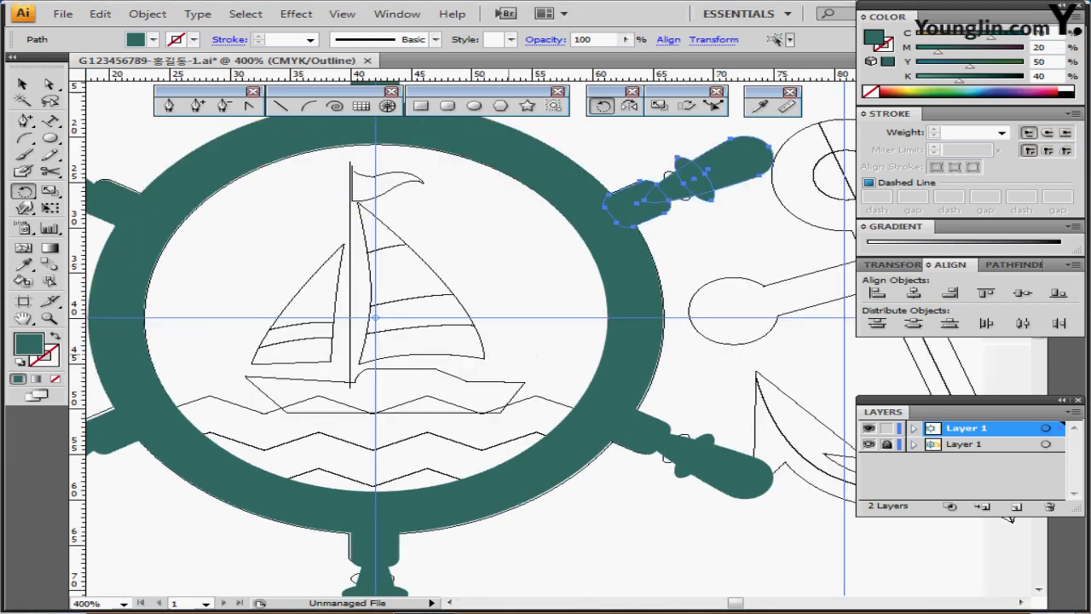
drag(503, 337, 522, 348)
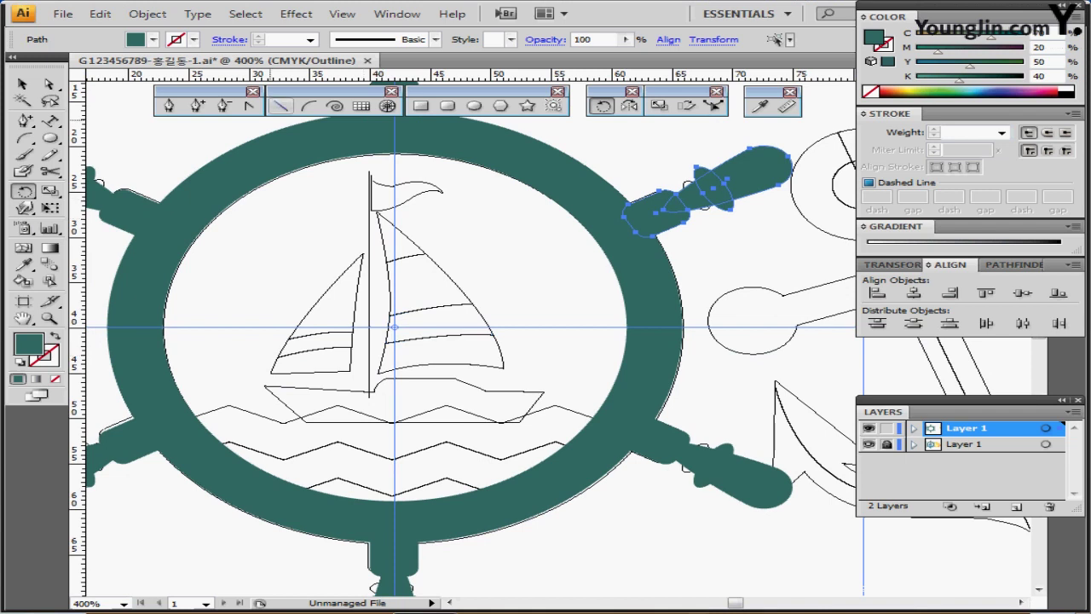
key(backslash)
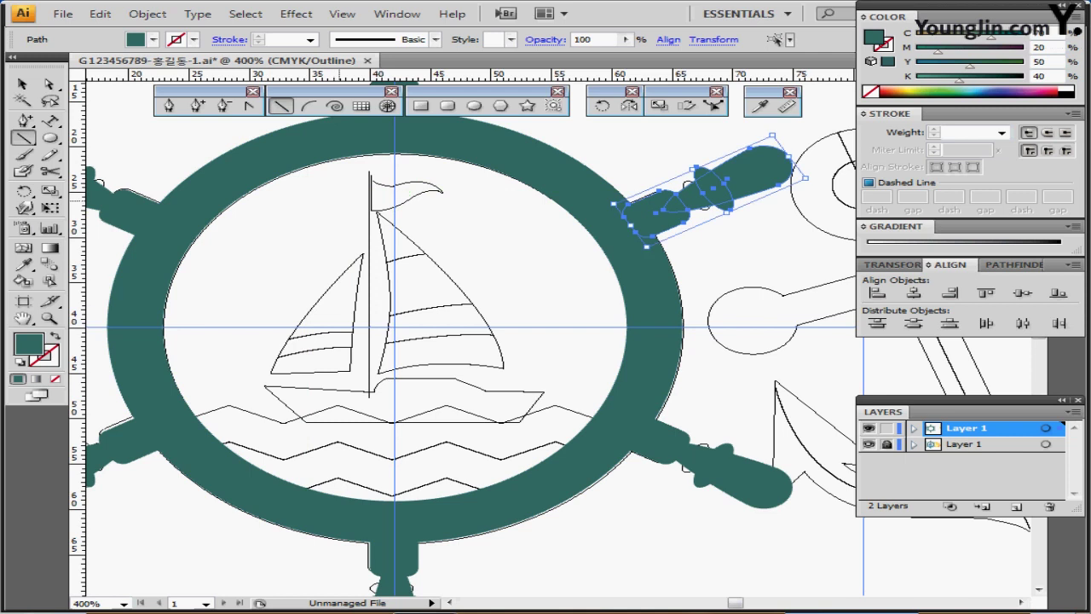
key(ctrl+shift+a)
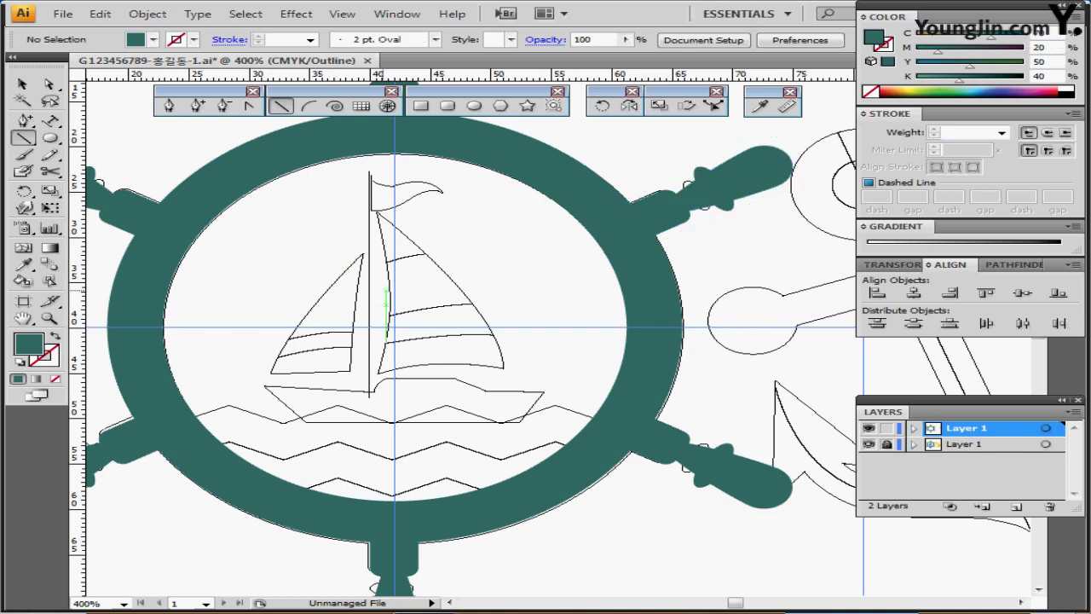
Step: Select the ring with all six handles and unite them into a single shape
key(ctrl+minus)
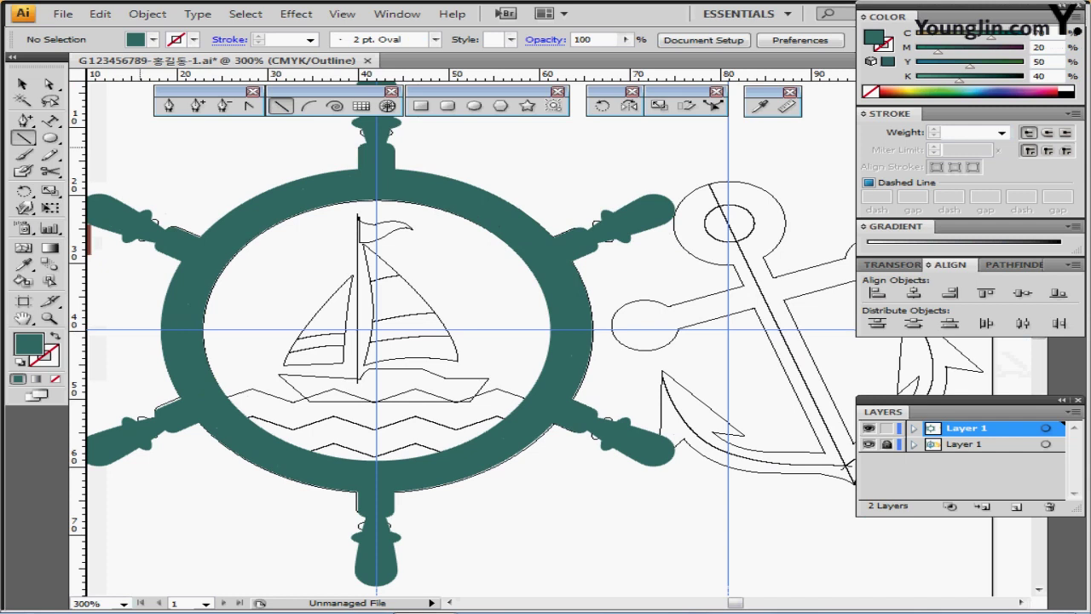
drag(129, 127, 626, 527)
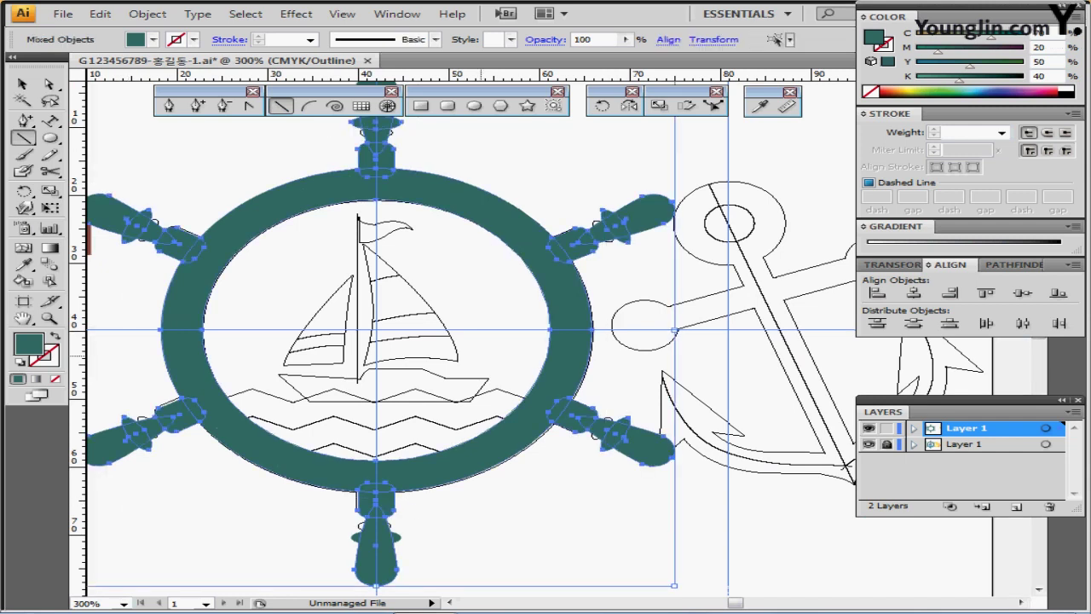
key(ctrl+minus)
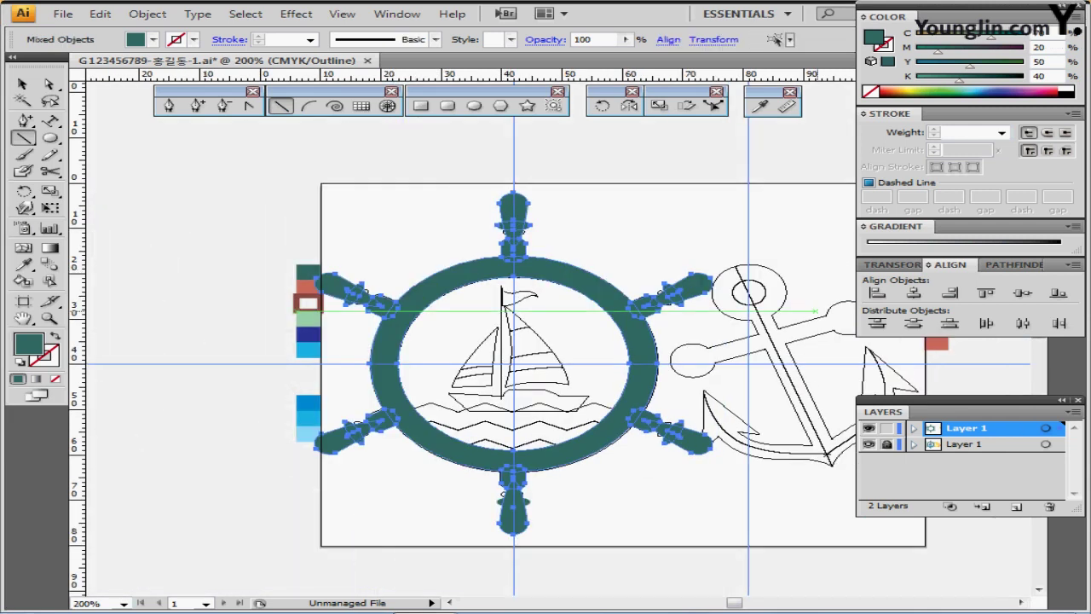
click(1012, 265)
click(876, 294)
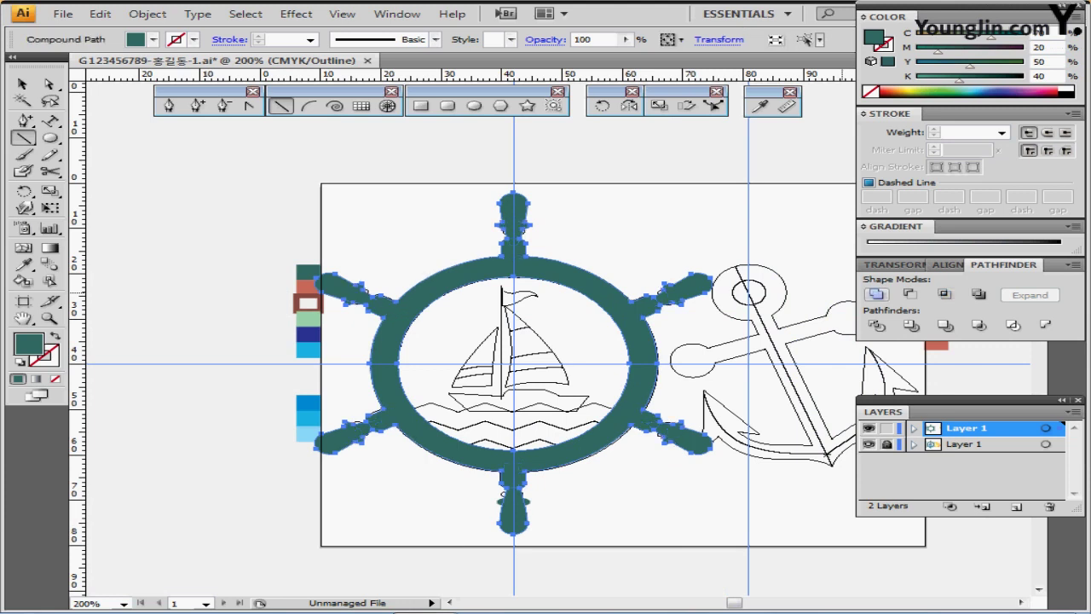
Step: Draw a vertical line about 25 mm long over the sketched mast of the sailboat
key(ctrl+plus)
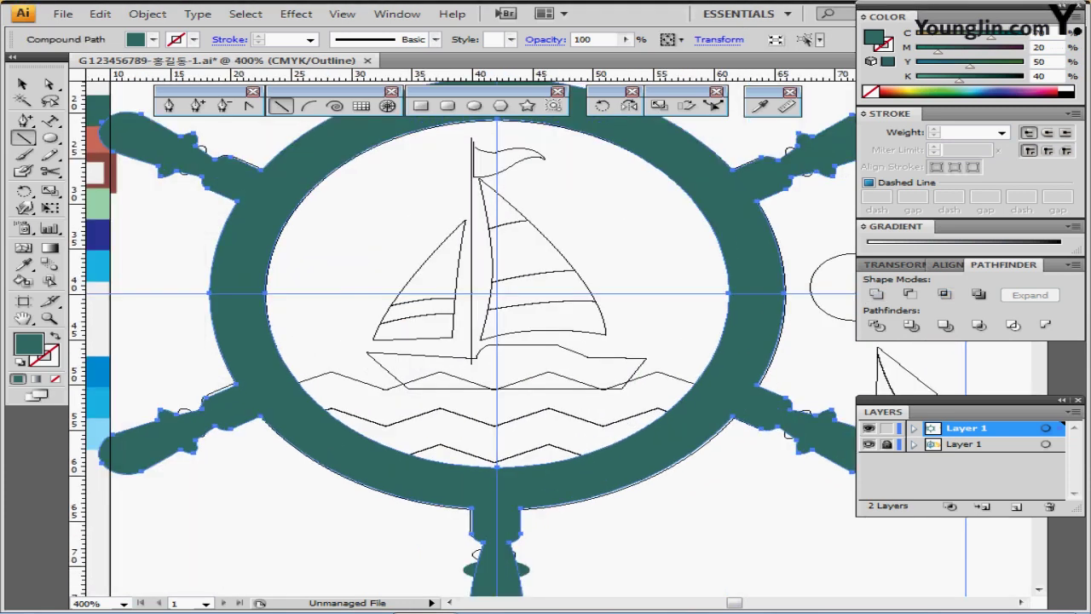
drag(571, 255, 468, 295)
key(ctrl+shift+a)
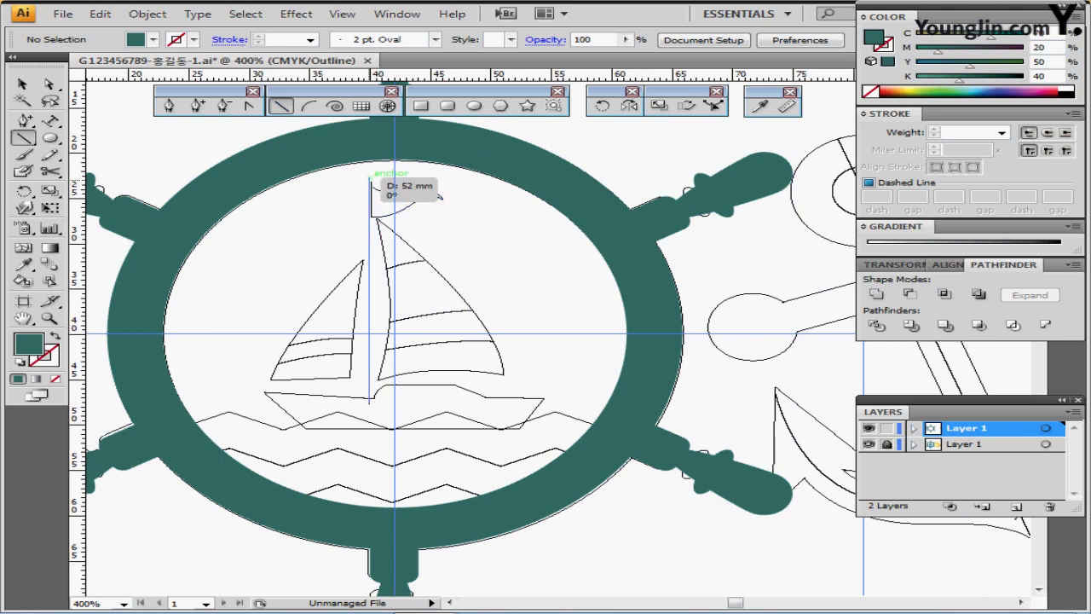
drag(370, 179, 370, 403)
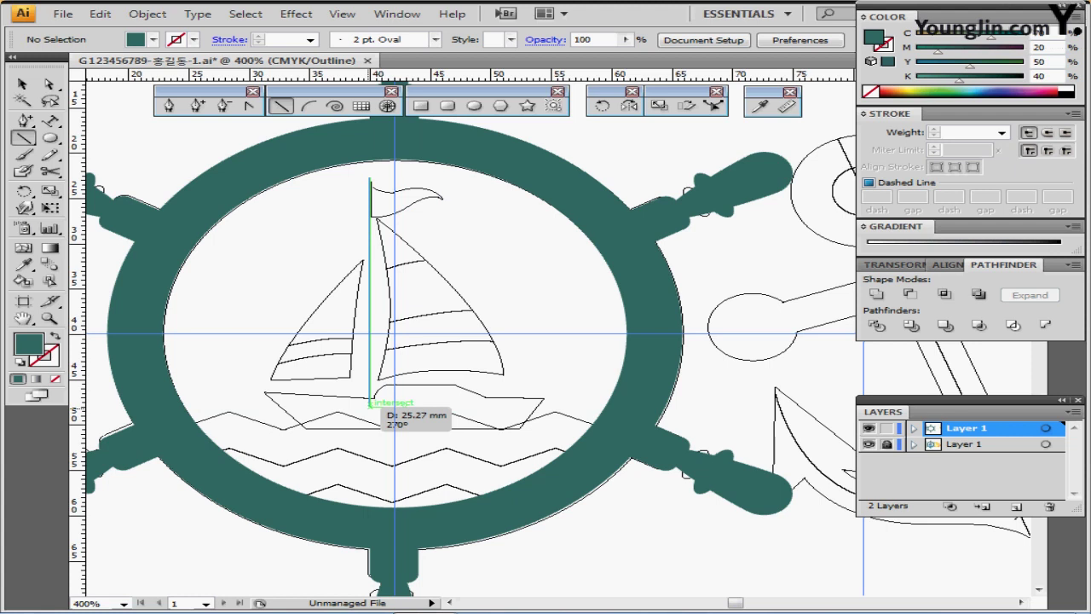
drag(369, 403, 447, 381)
Step: Apply the brown 3 pt stroke of the framed swatch beside the artboard to the mast line, then deselect it
key(ctrl+minus)
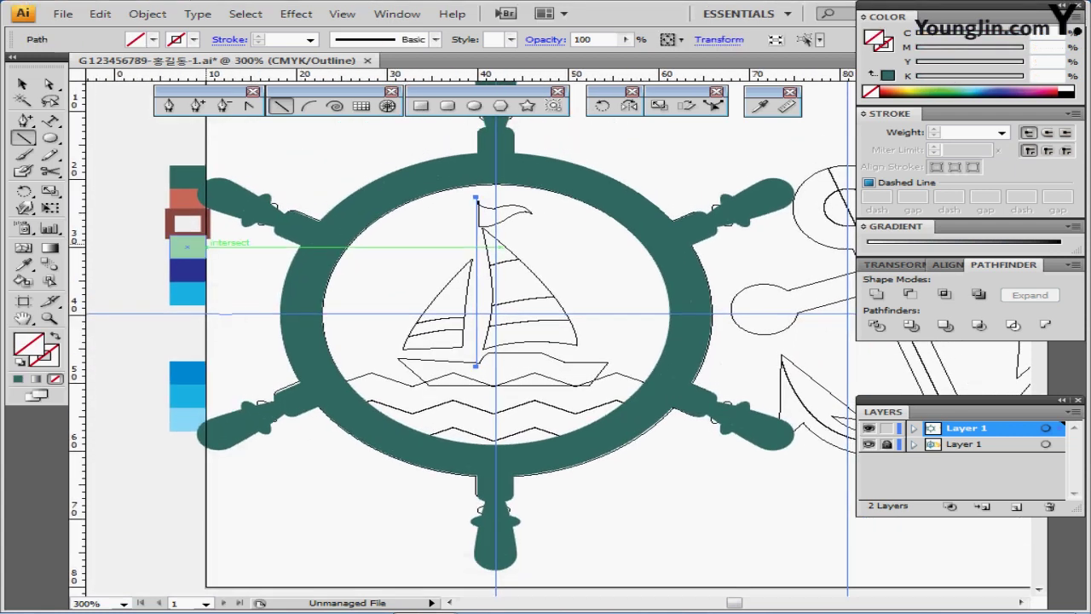
key(i)
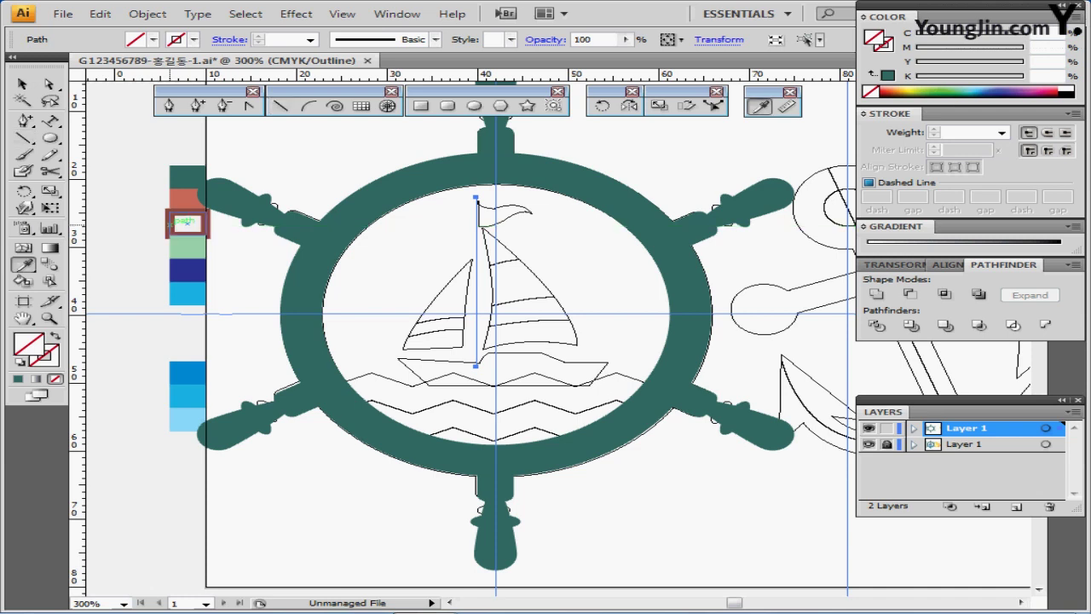
click(183, 223)
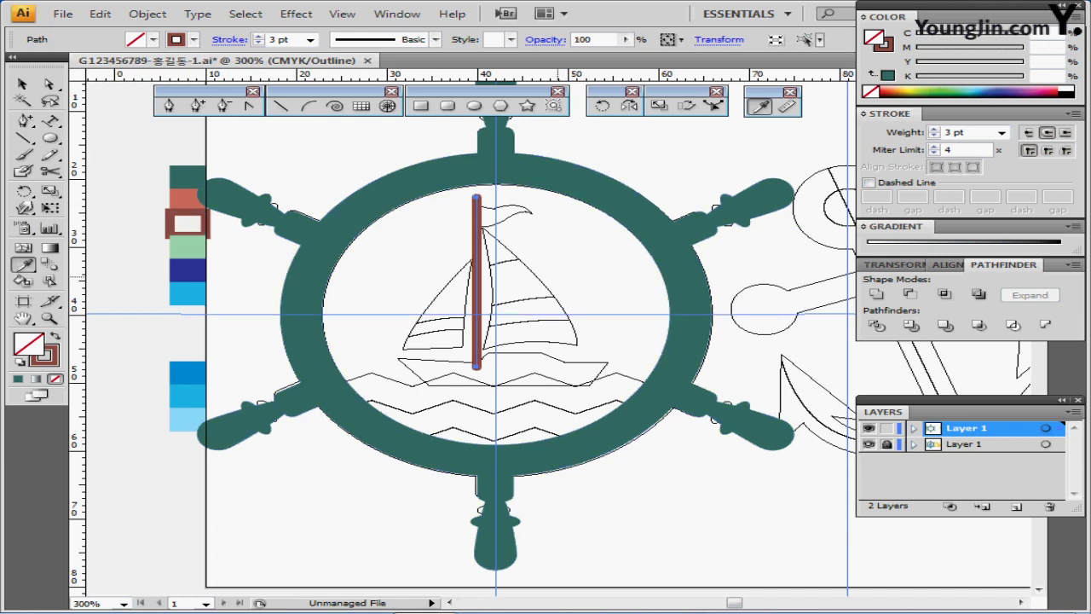
drag(558, 289, 529, 292)
key(ctrl+plus)
key(ctrl+shift+a)
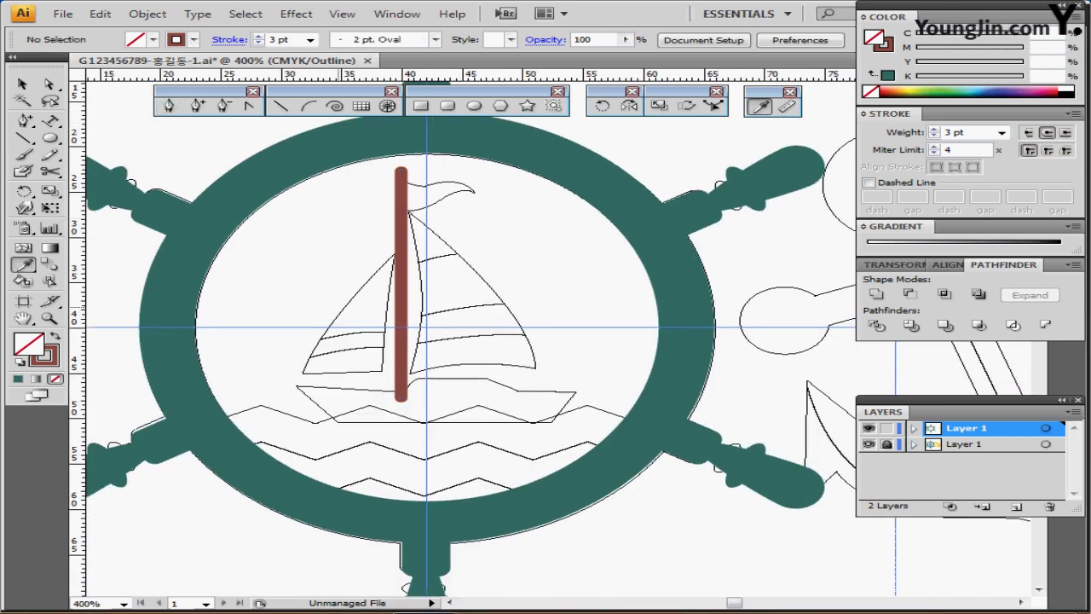
Step: Sample the salmon red swatch beside the artboard as the current fill with no stroke
key(ctrl+minus)
key(ctrl+minus)
drag(449, 389, 355, 419)
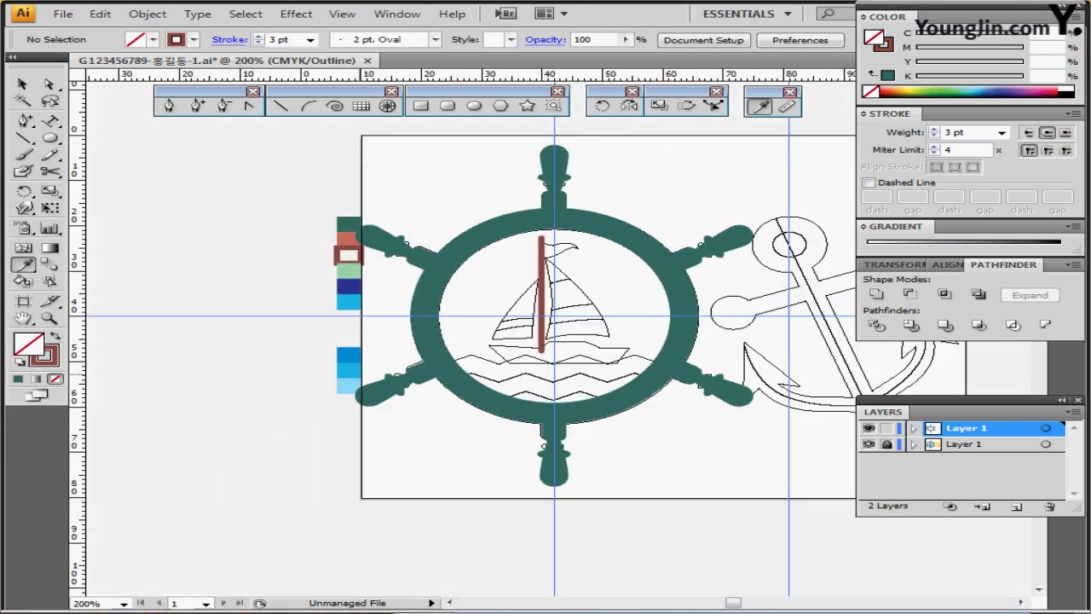
click(350, 287)
key(ctrl+equal)
key(ctrl+equal)
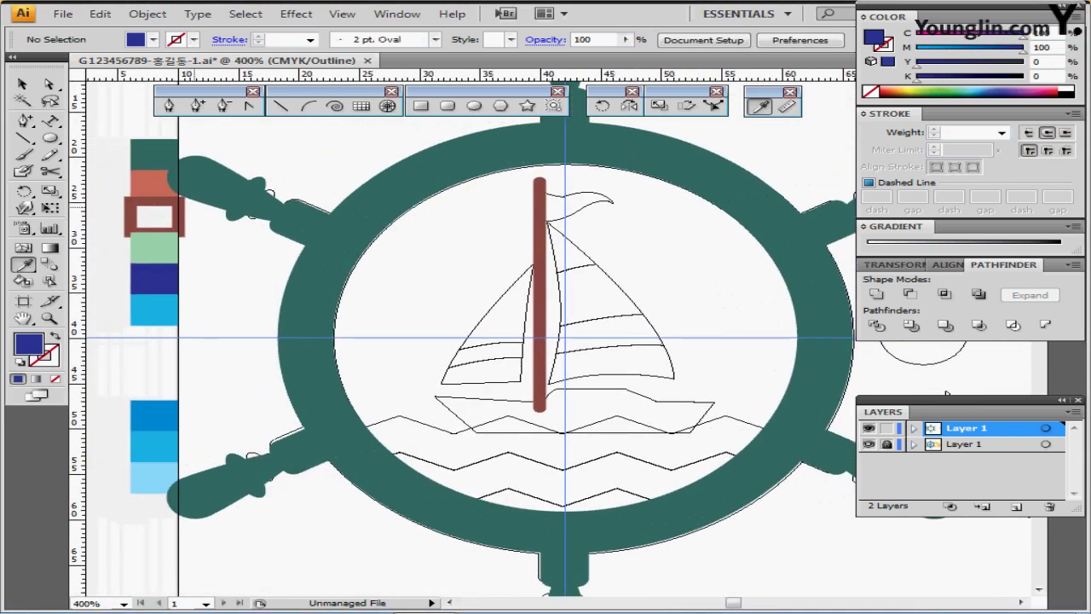
click(153, 183)
key(ctrl+equal)
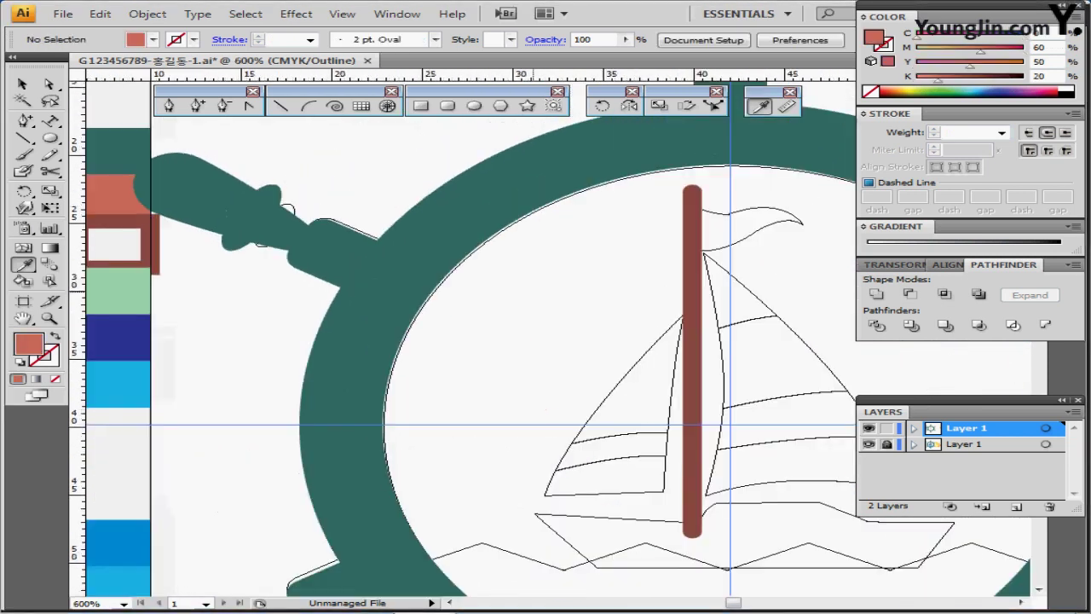
drag(502, 299, 322, 209)
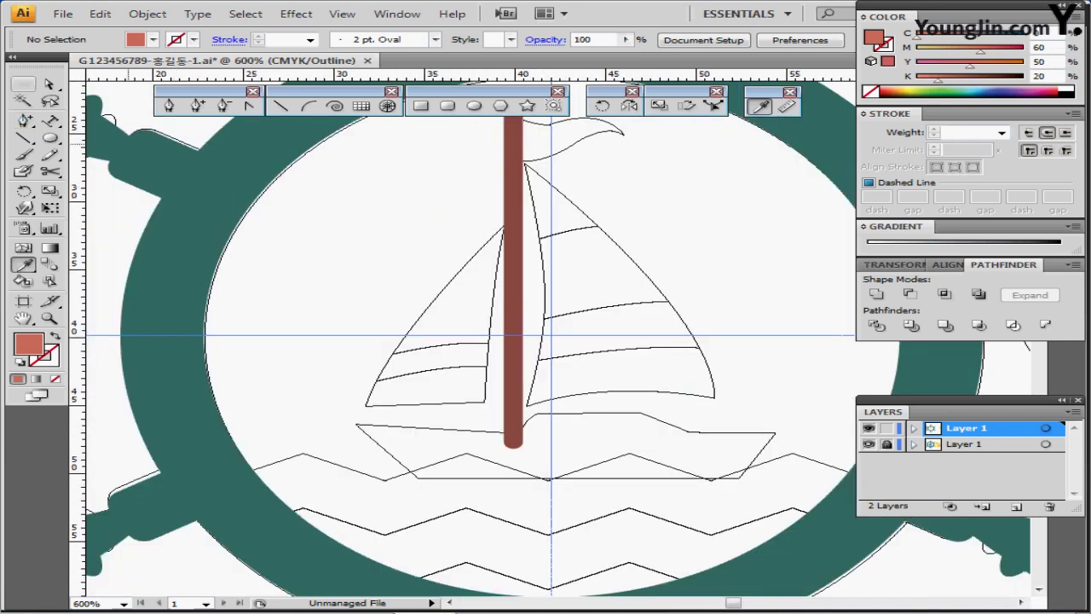
Step: Trace the sailboat's hull and cabin over the sketch as a closed salmon red shape about 23 mm wide, then deselect it
click(169, 106)
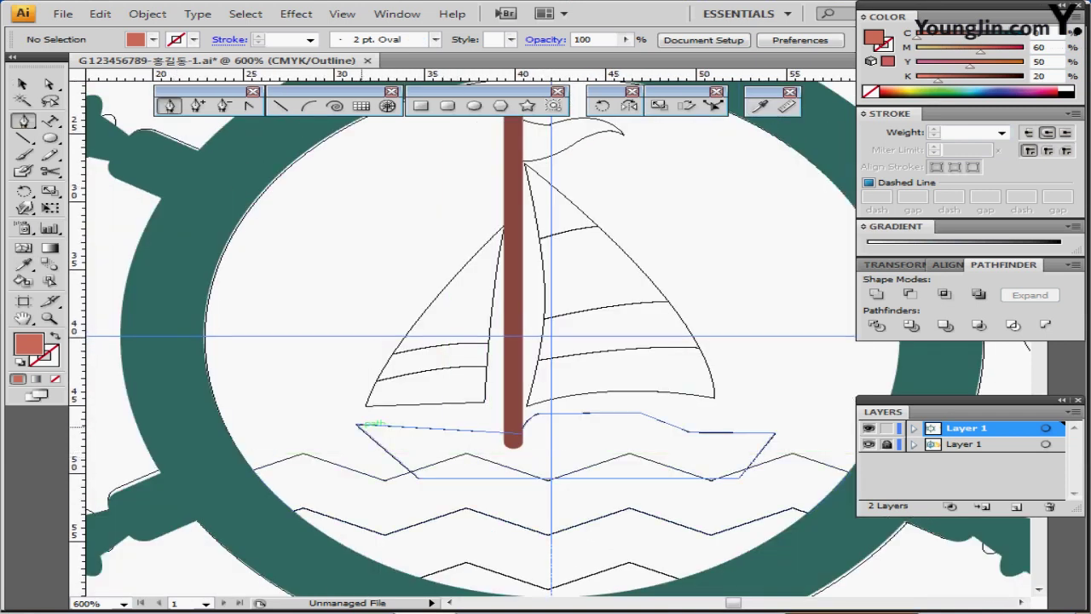
click(356, 423)
click(355, 424)
click(516, 433)
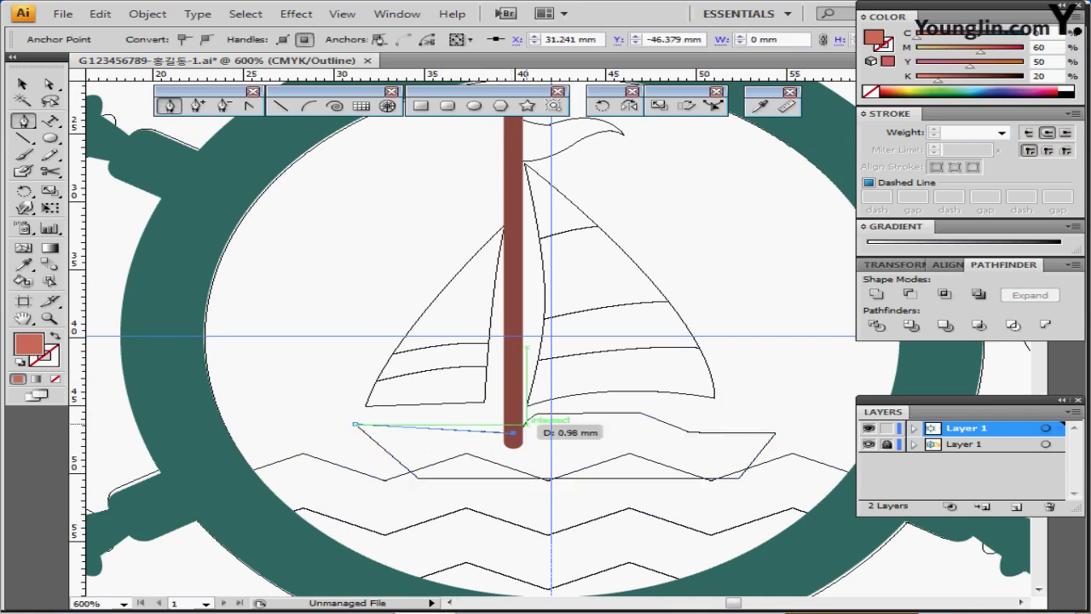
click(537, 413)
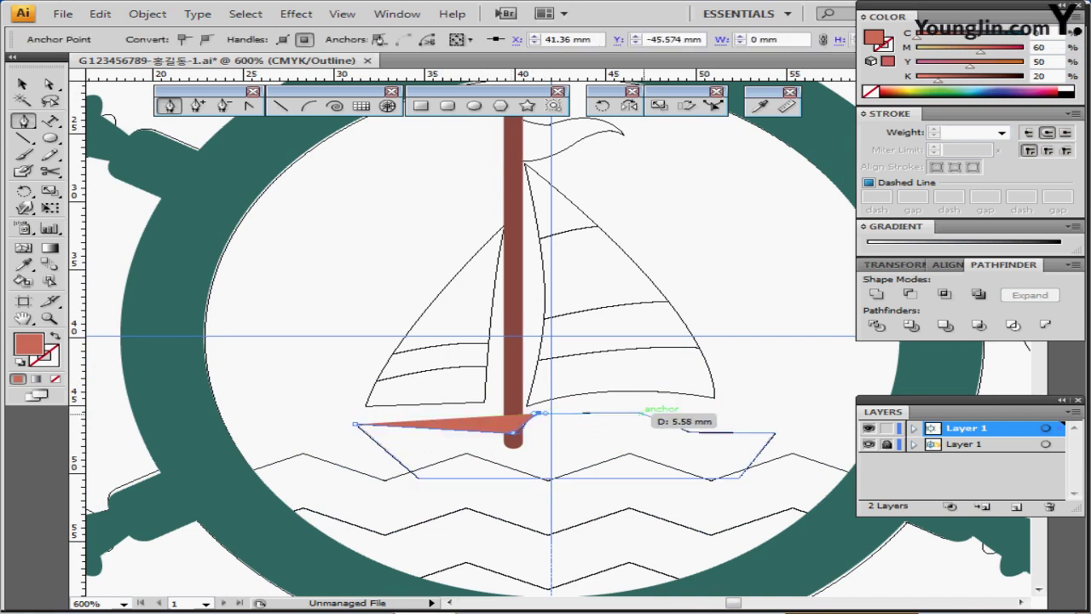
click(639, 412)
click(688, 432)
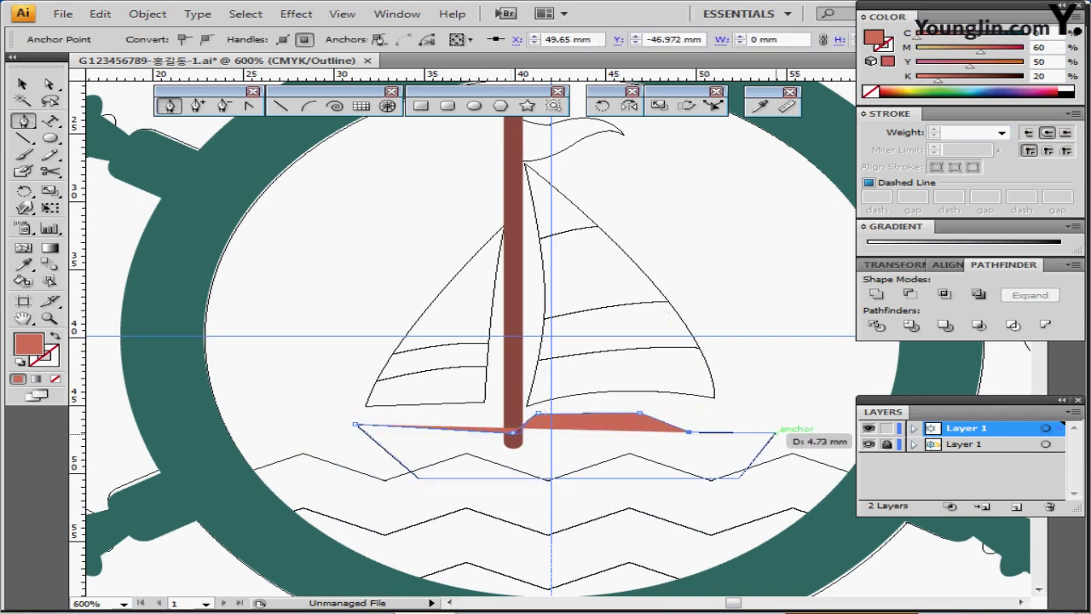
click(773, 432)
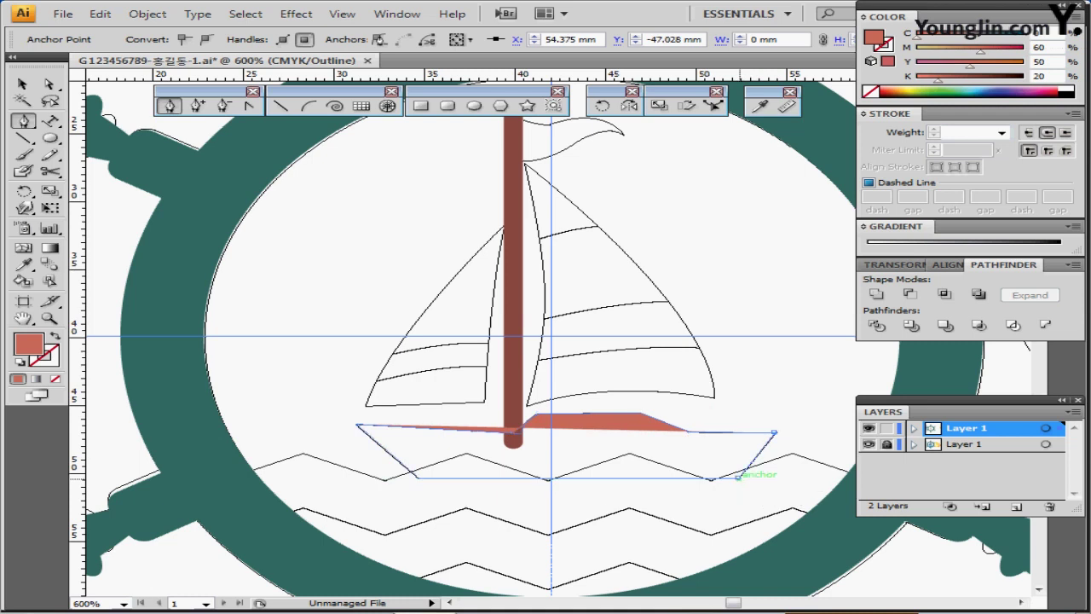
click(737, 477)
click(417, 477)
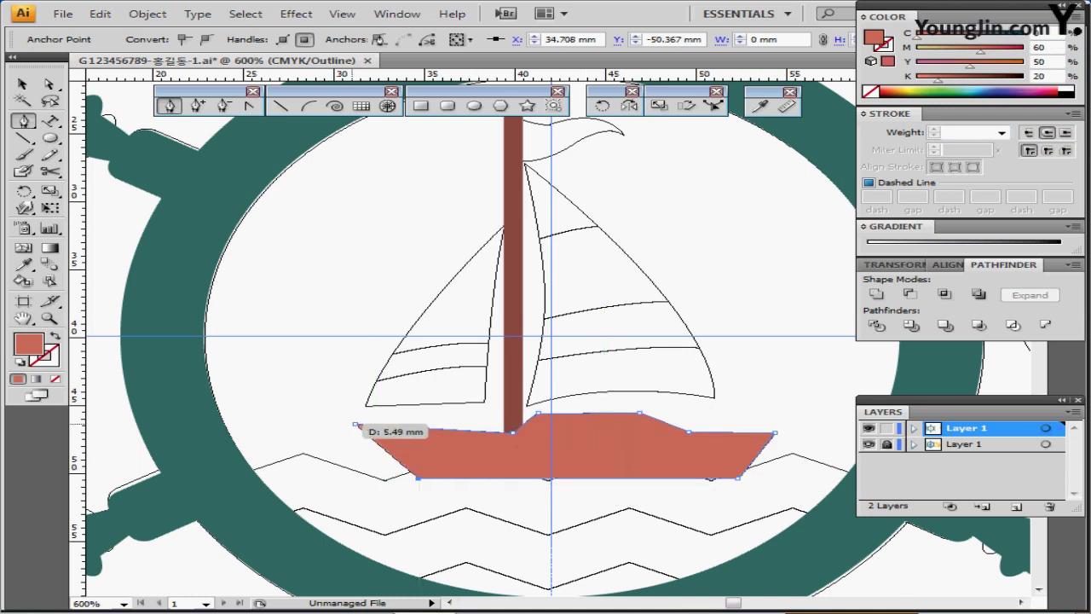
click(355, 424)
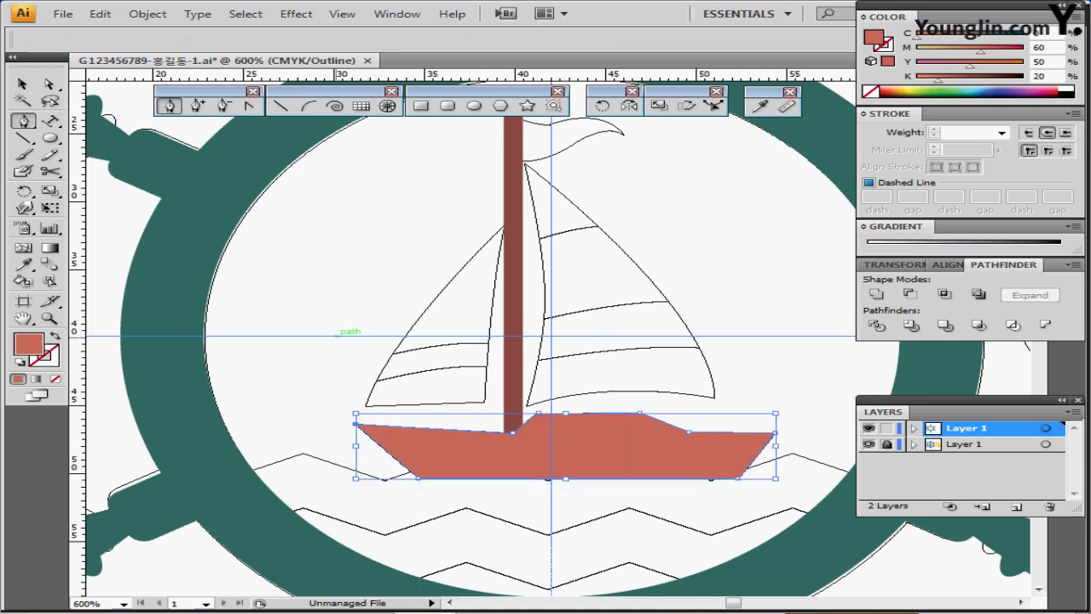
ctrl+click(353, 331)
Step: Start the large sail's outline with a curve down its upper mast-side edge, and swap the path's salmon fill to its stroke
drag(448, 309, 443, 350)
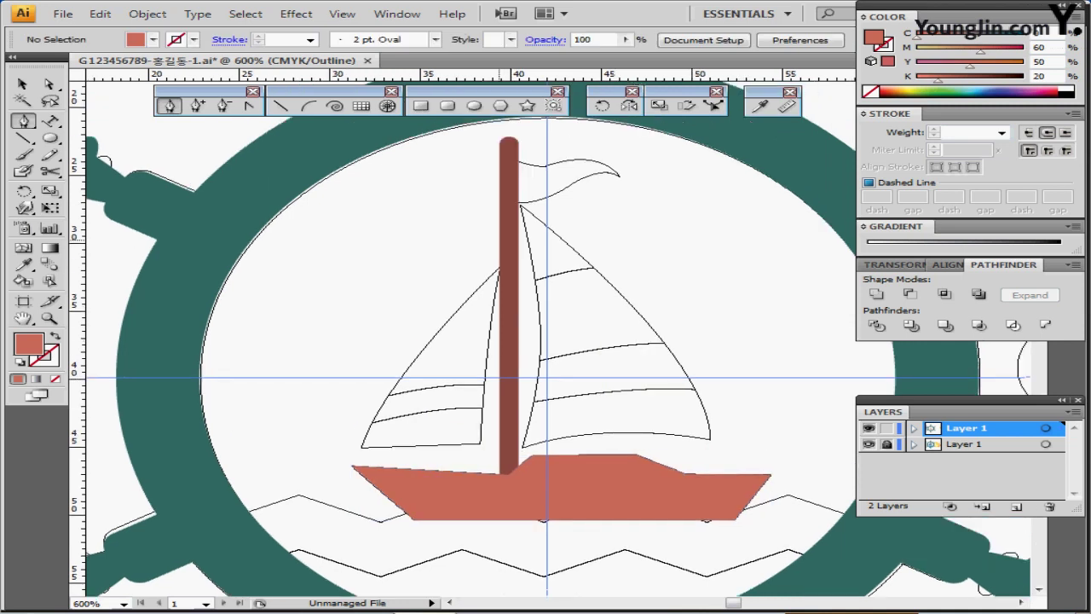
click(520, 203)
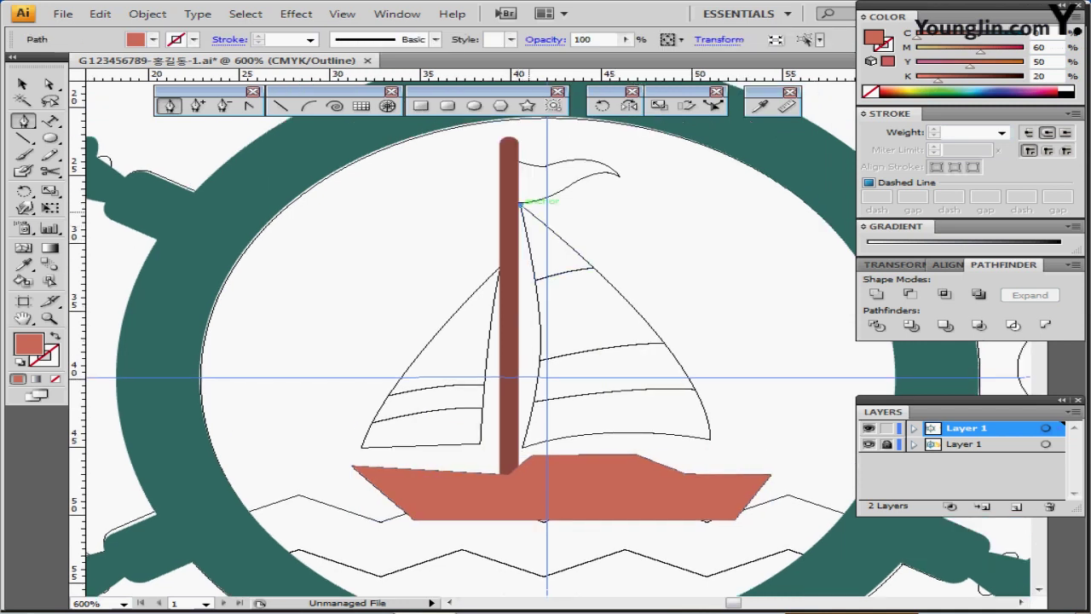
drag(546, 356, 540, 413)
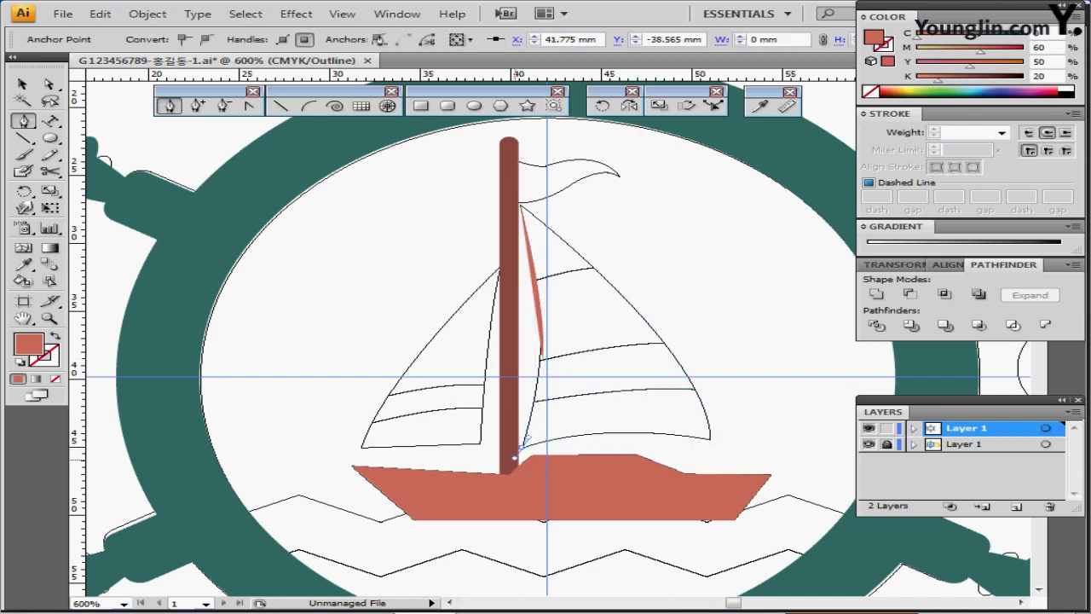
click(514, 443)
ctrl+click(541, 352)
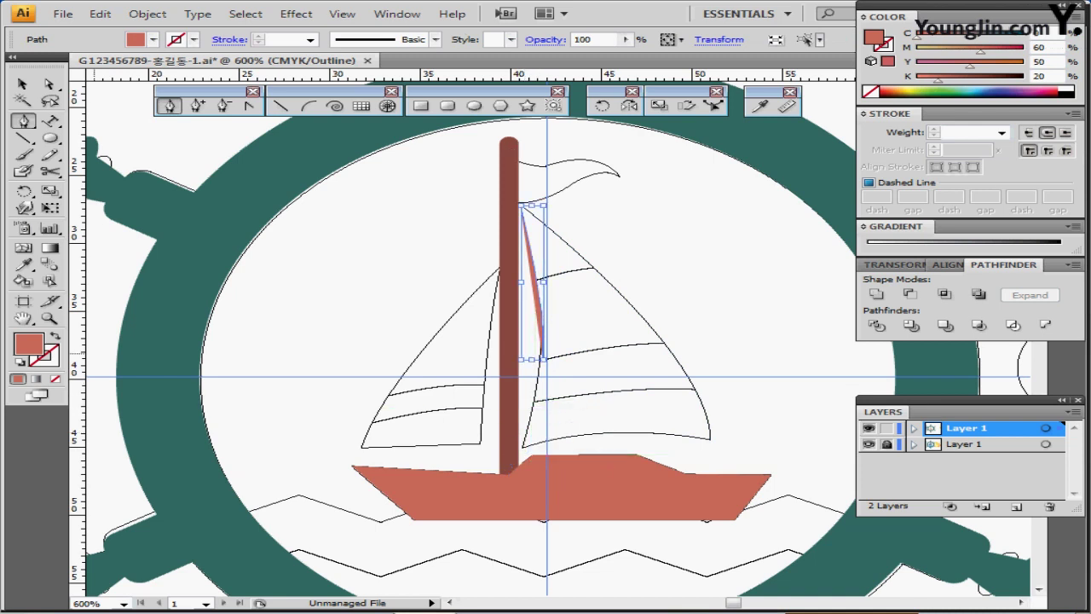
key(shift+x)
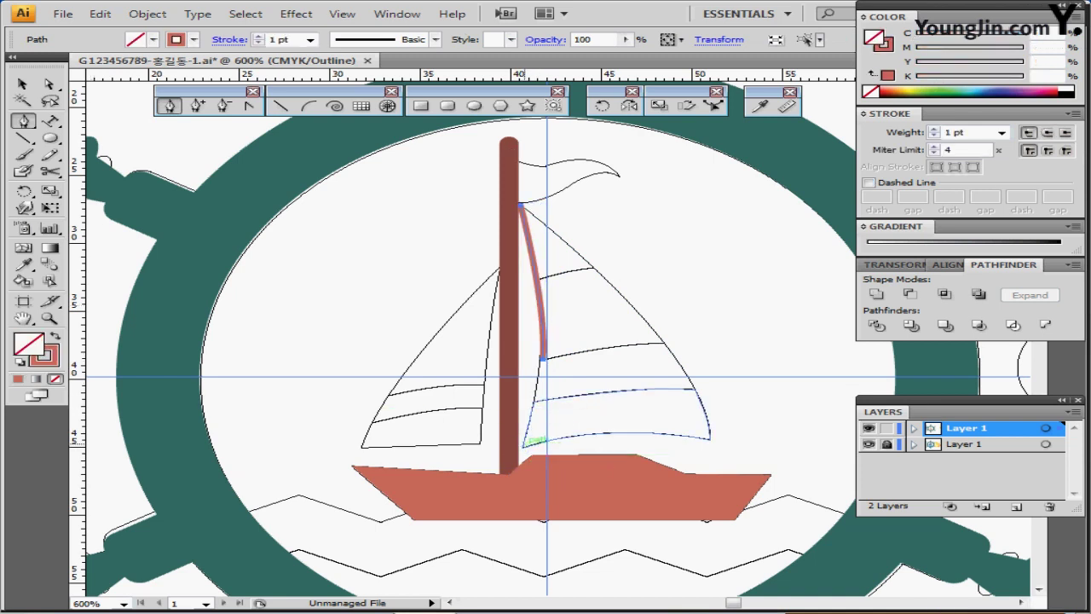
Step: Continue the large sail's path along the lower mast-side edge and curved bottom, and close it with the outer edge at the tip
click(542, 357)
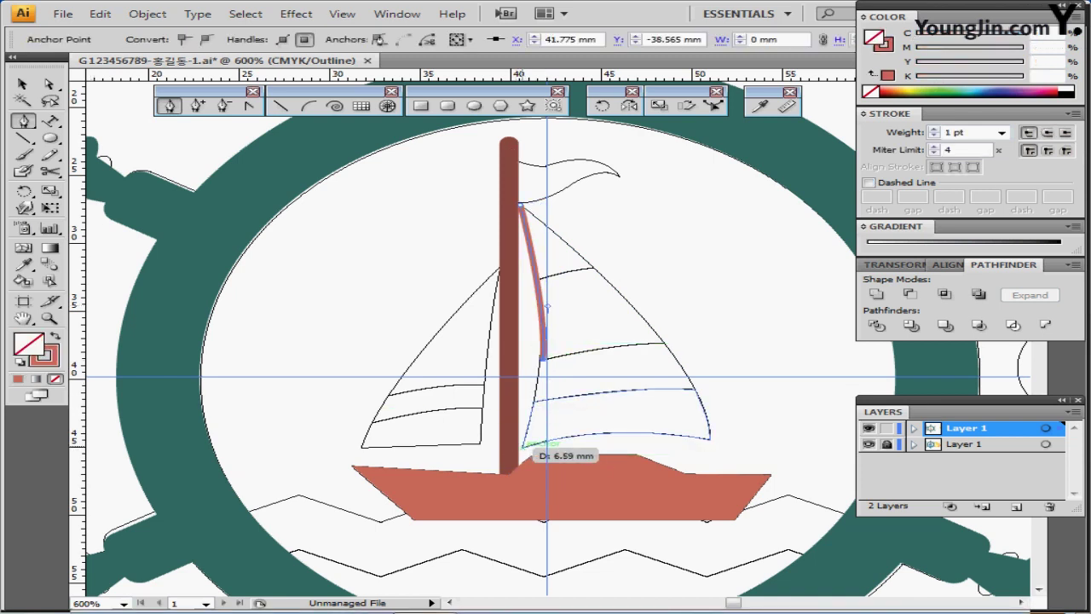
drag(521, 447, 510, 470)
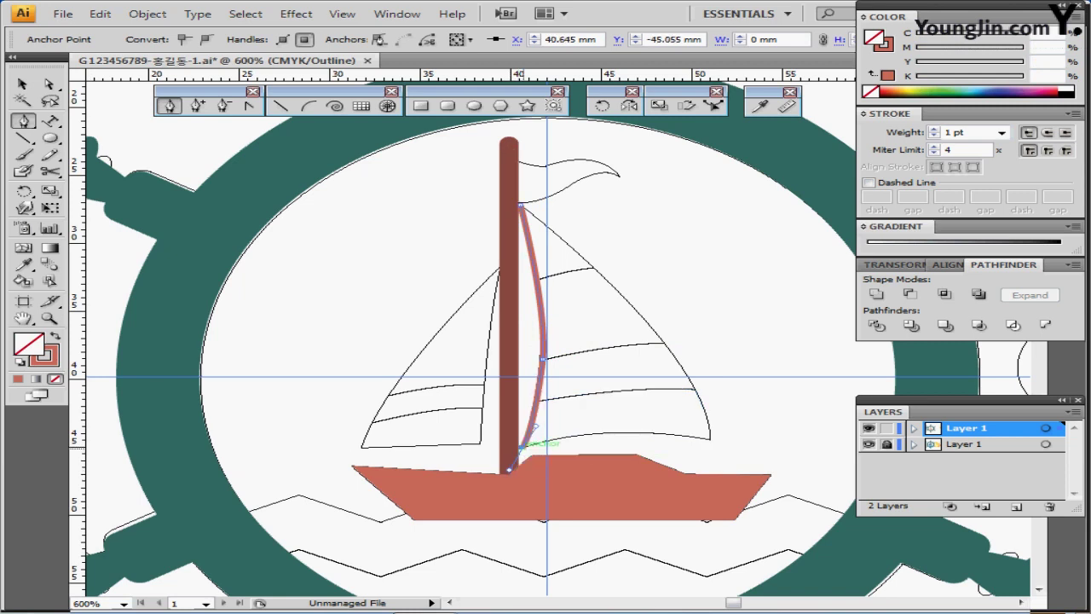
click(521, 446)
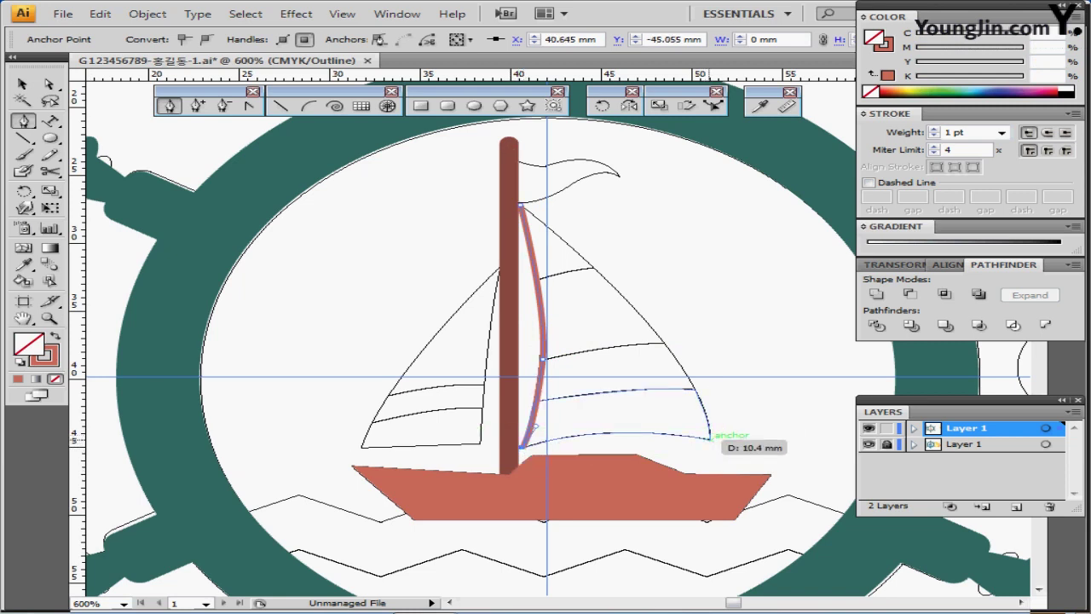
drag(709, 436, 809, 458)
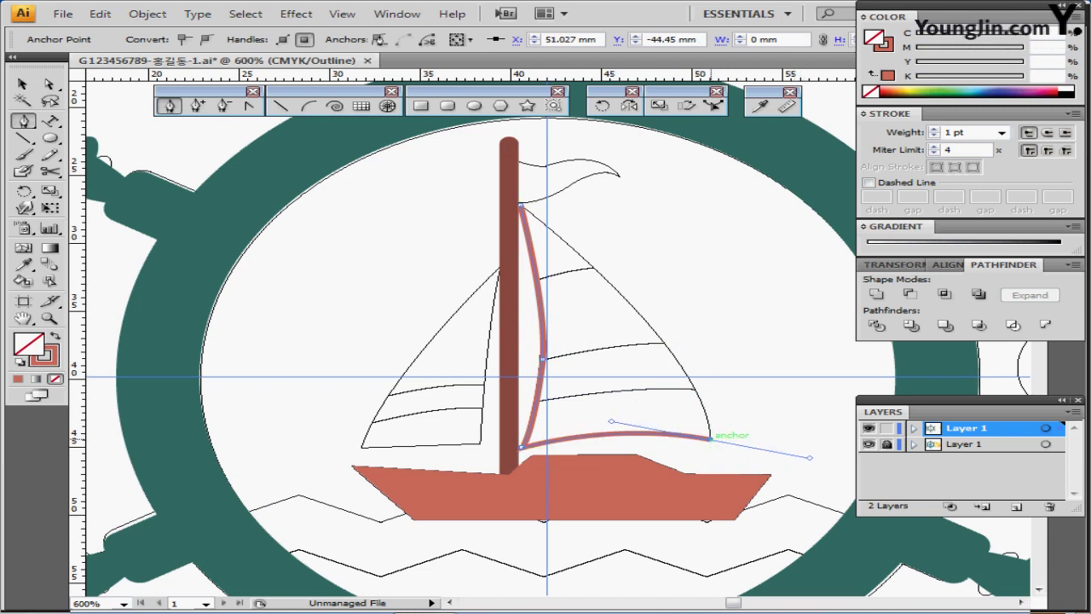
click(709, 436)
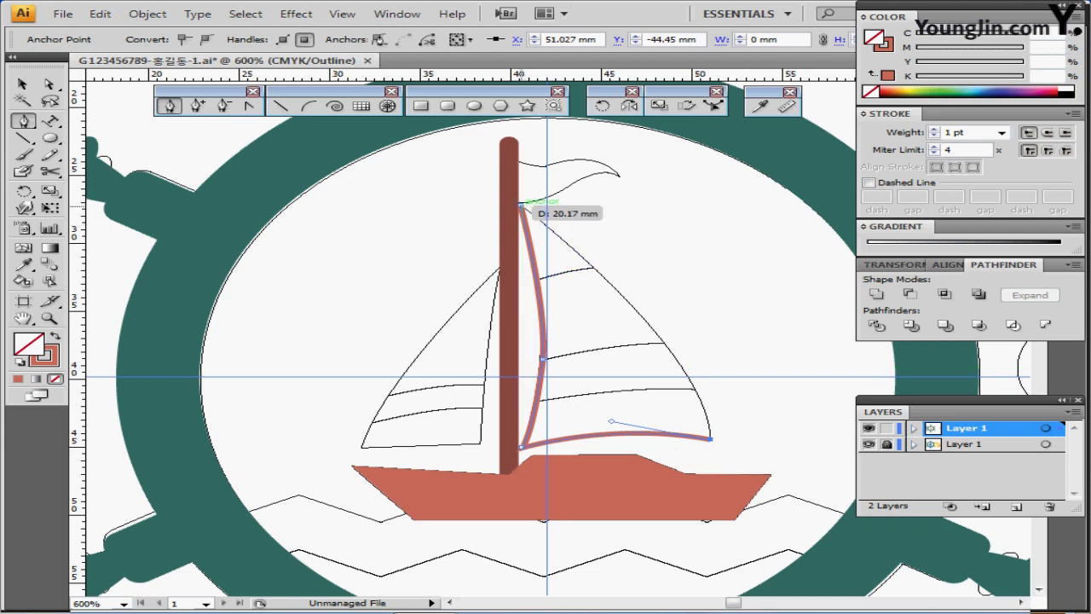
drag(522, 205, 678, 297)
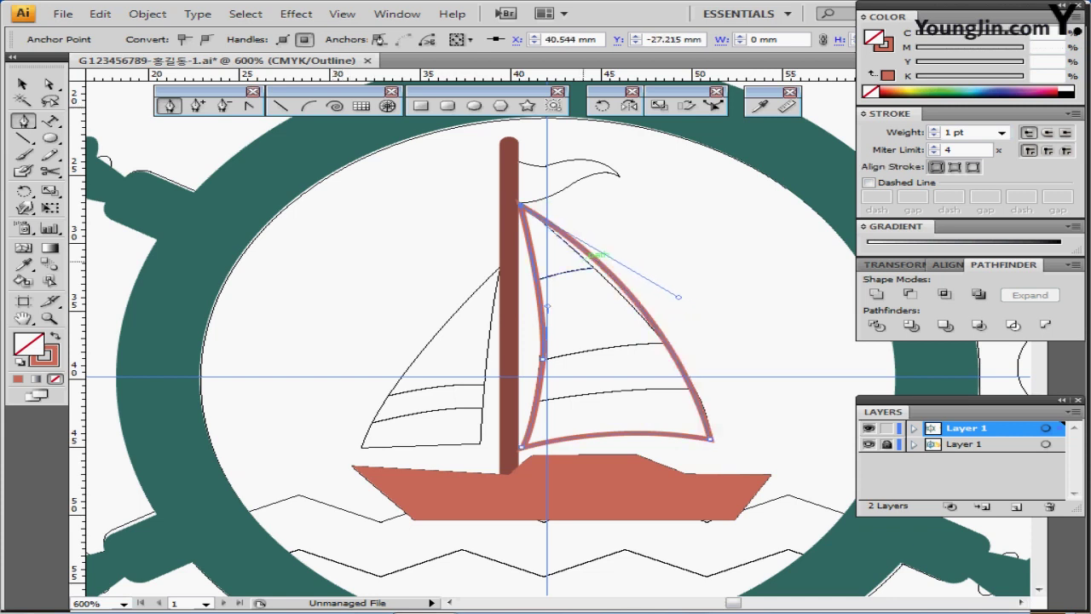
Step: Reshape the large sail's outer edge to follow the sketched curve more closely, then deselect the sail
key(ctrl)
drag(678, 296, 694, 330)
click(691, 343)
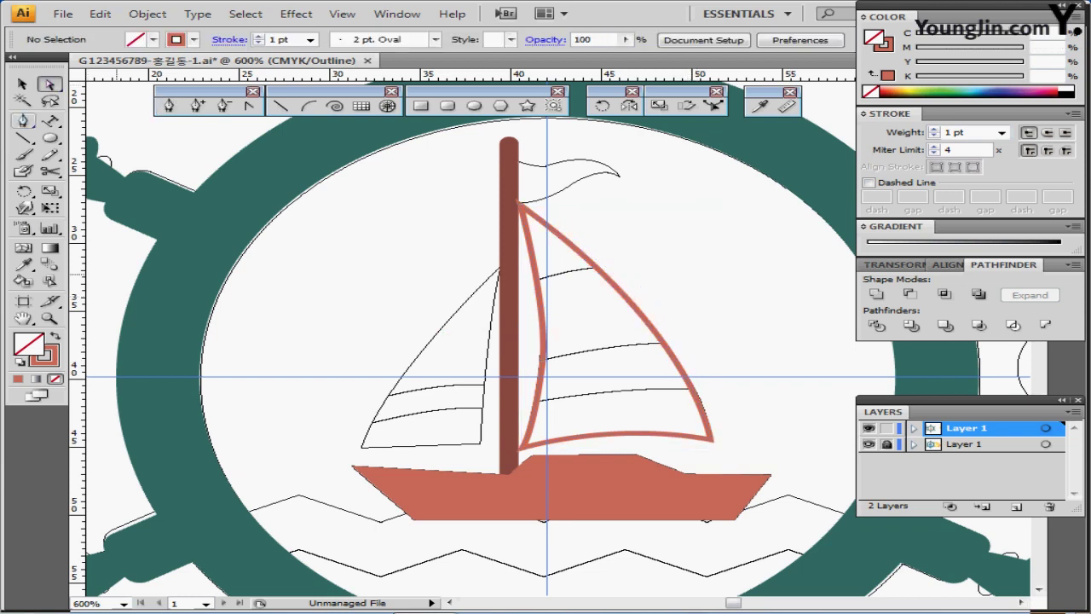
Step: Trace the small sail as a closed path with a straight mast-side edge, a curved outer edge and a straight bottom
click(24, 121)
click(480, 443)
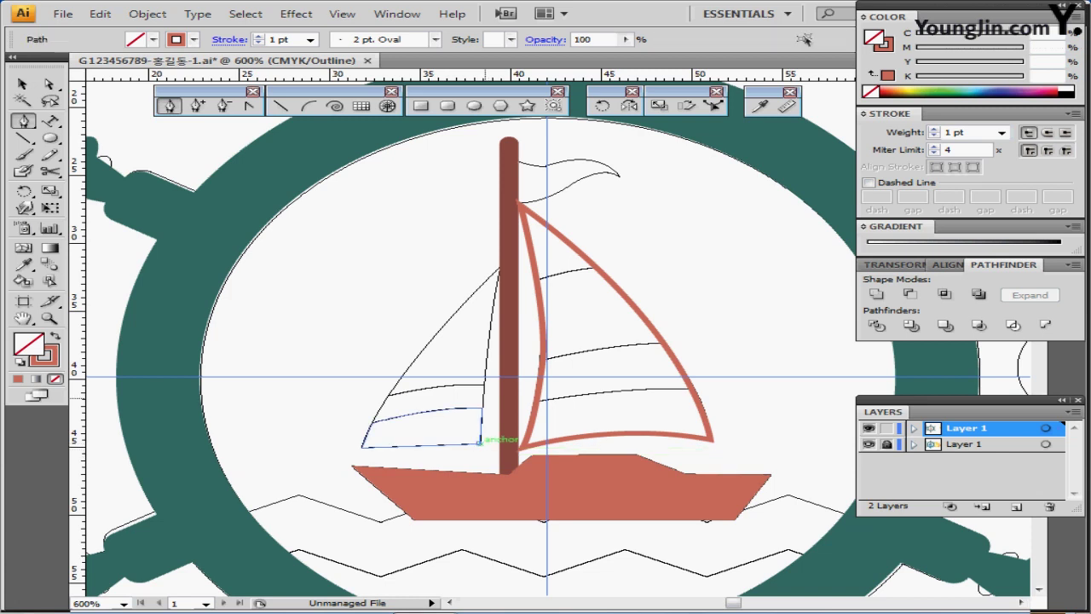
click(499, 268)
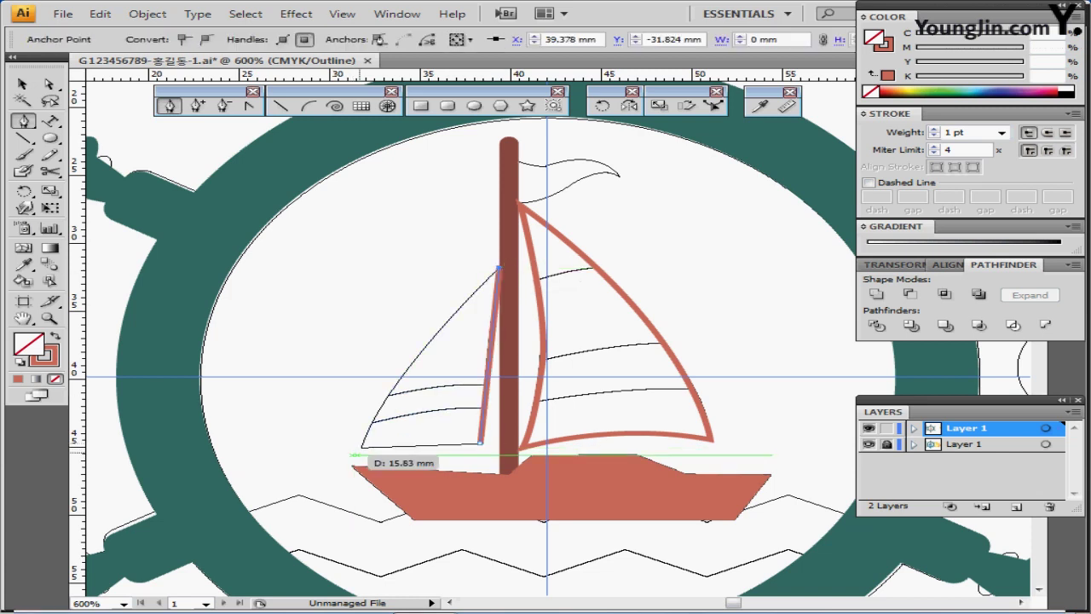
drag(361, 445, 350, 503)
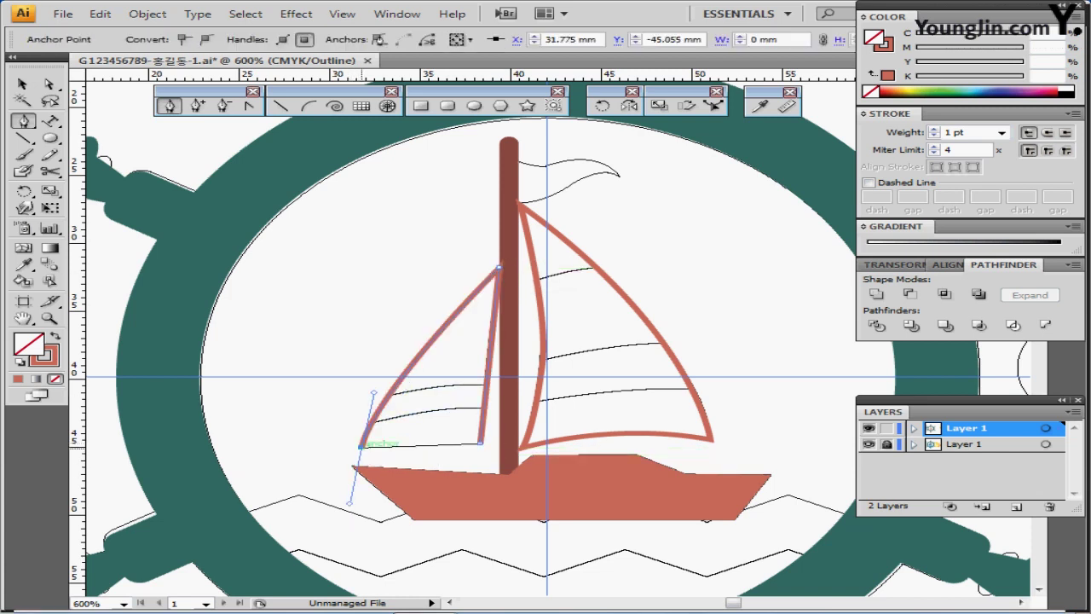
click(362, 446)
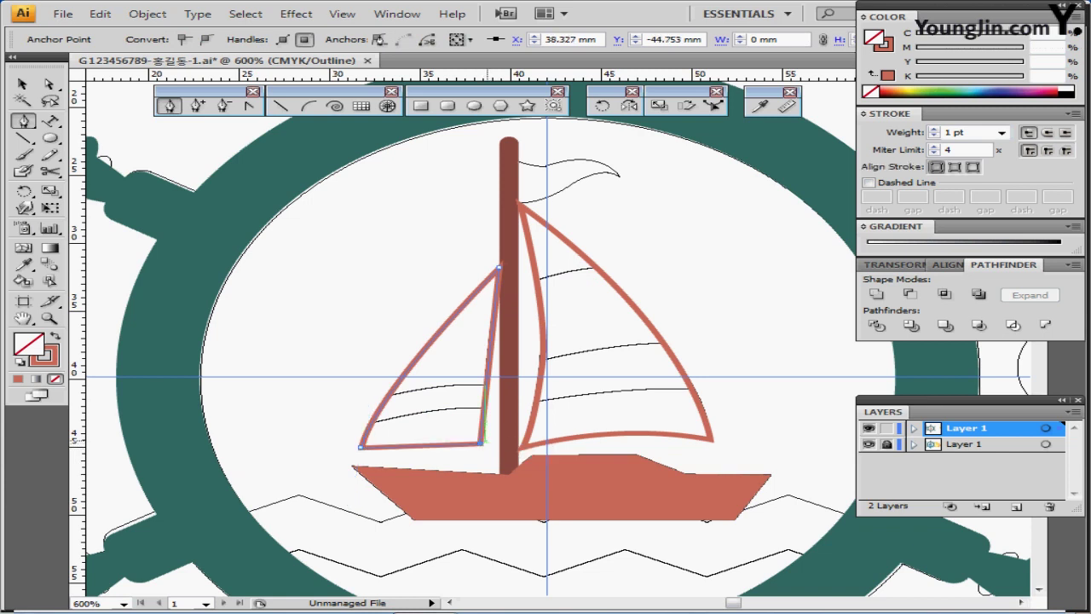
Step: Select both sails and apply the dark blue fill sampled from the swatch beside the artboard, then deselect them
key(ctrl+minus)
key(ctrl+minus)
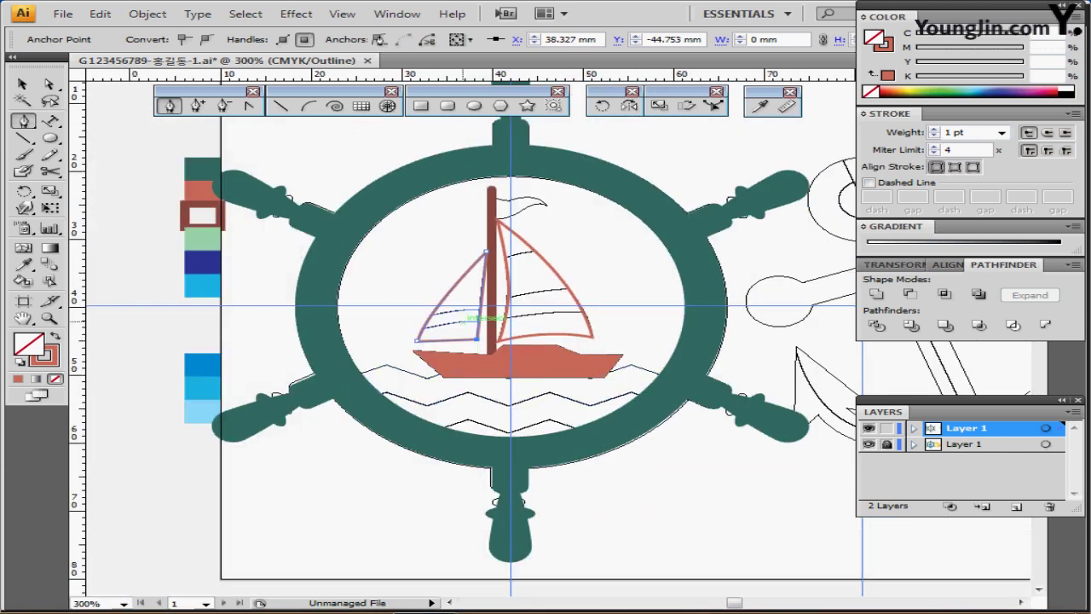
ctrl+shift+click(448, 293)
ctrl+shift+click(558, 278)
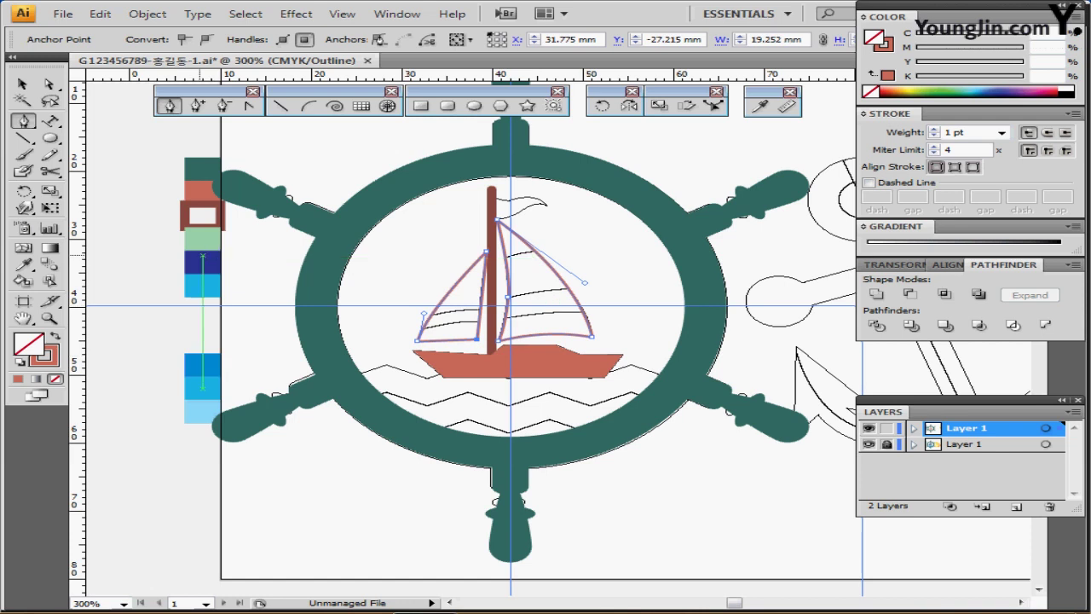
key(i)
click(202, 262)
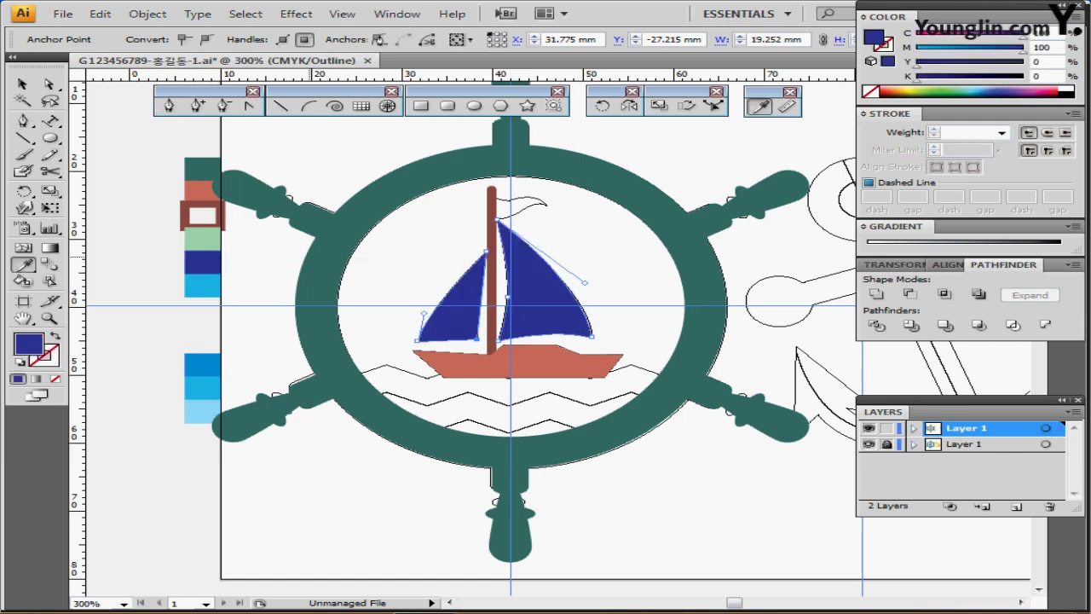
key(ctrl+shift+a)
Step: Show all artwork in outline view and set up the Pen tool with no fill and the default black 1 pt stroke
key(ctrl+plus)
drag(547, 298, 489, 311)
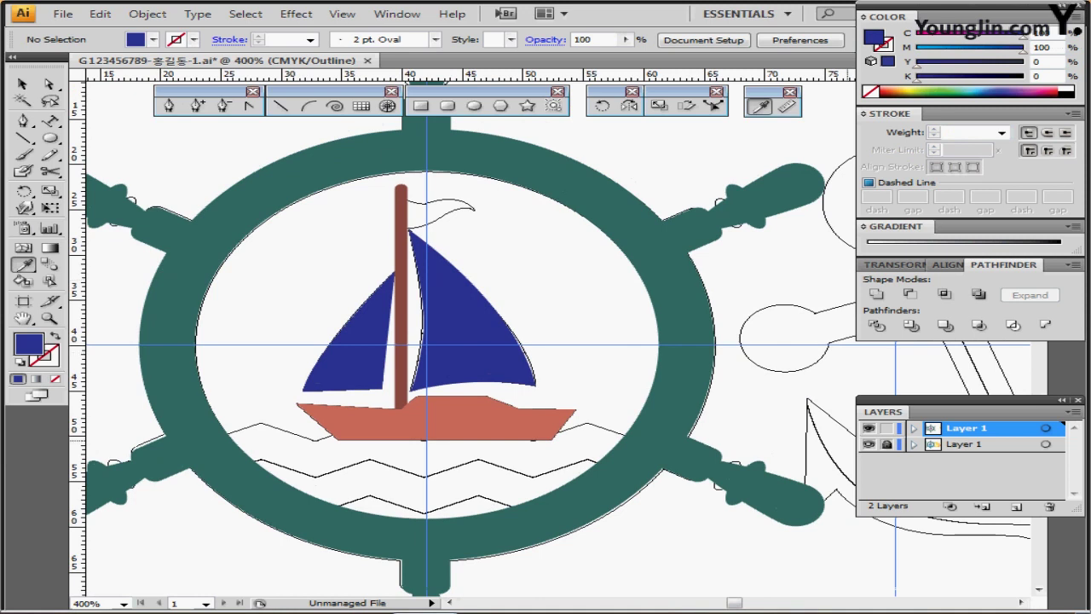
key(ctrl+y)
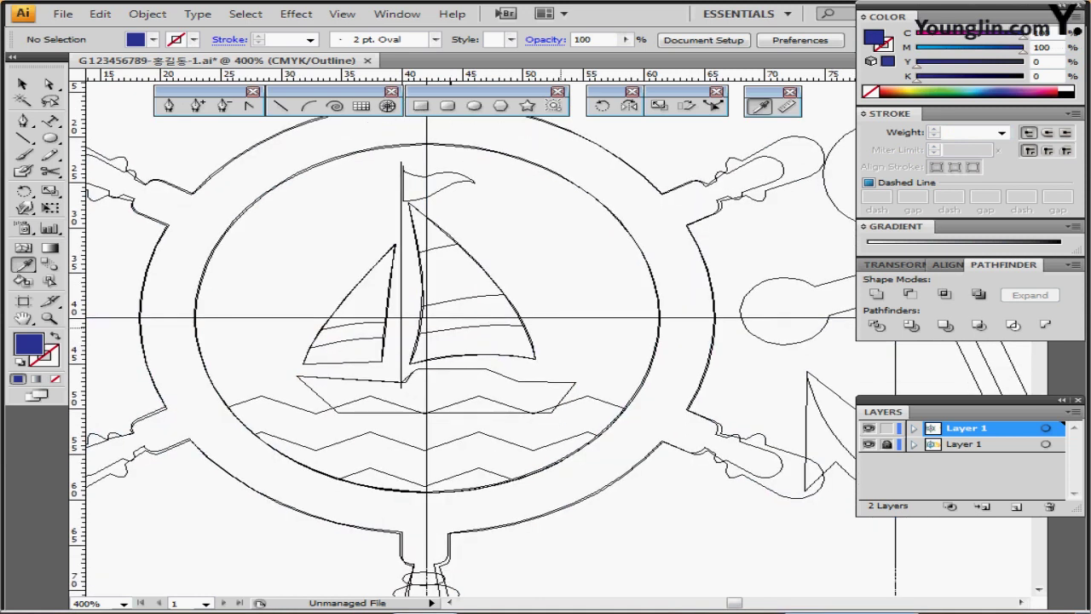
key(ctrl+plus)
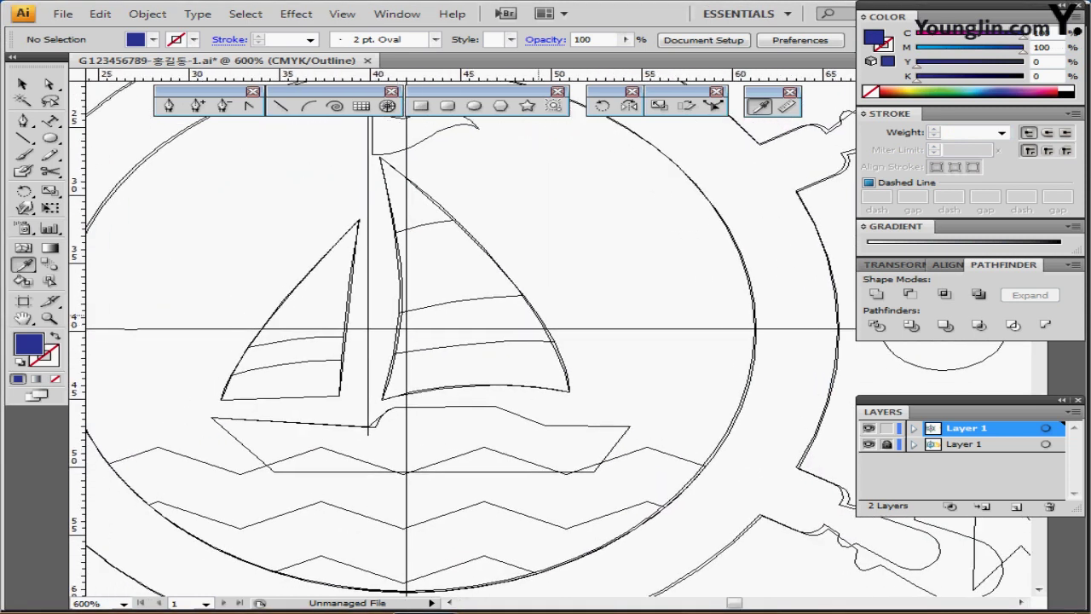
key(p)
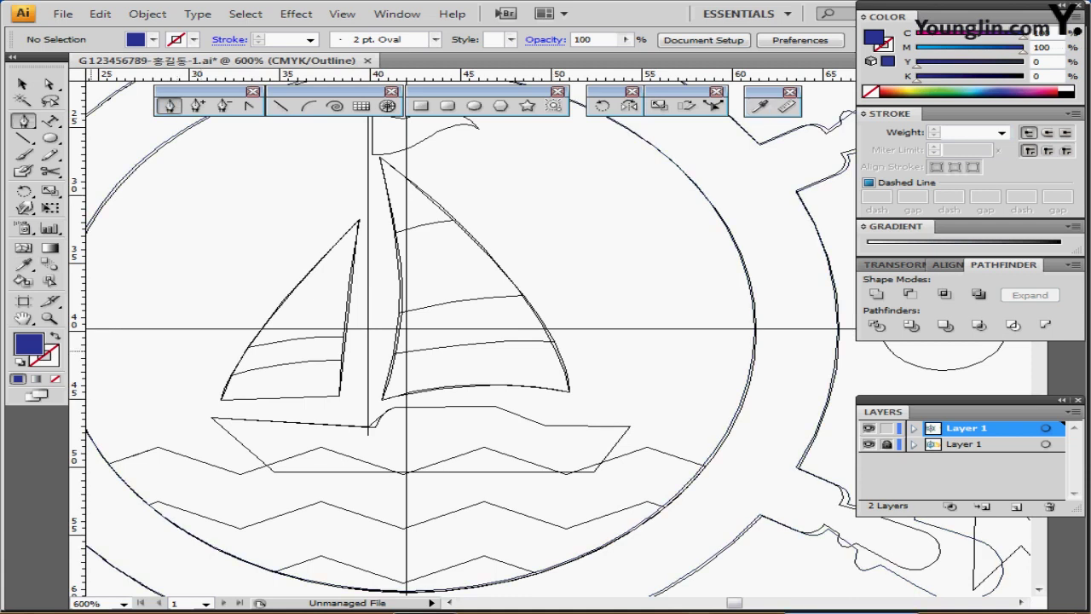
key(d)
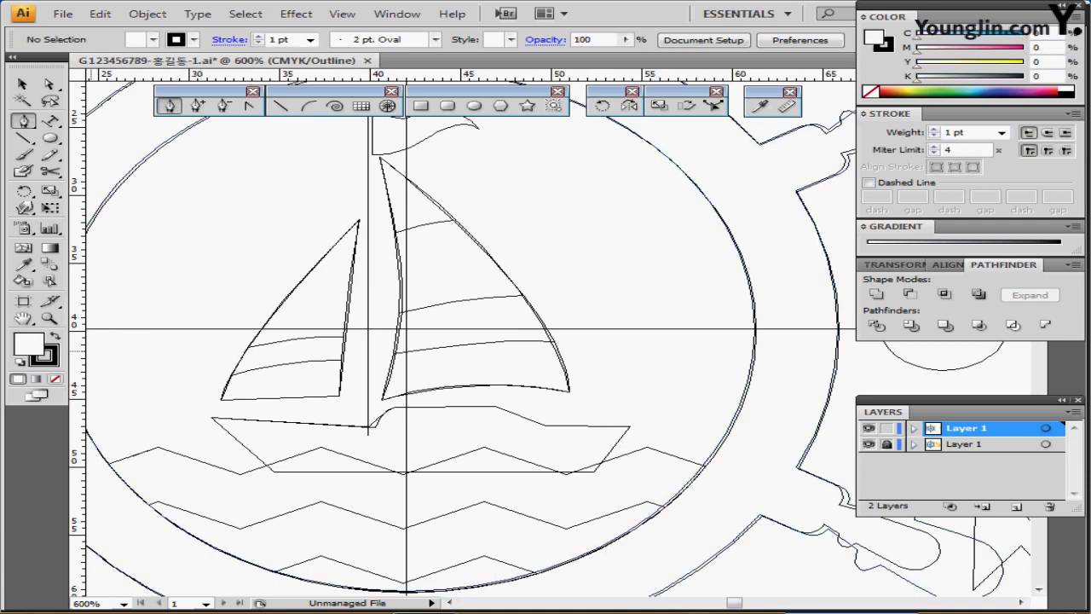
key(slash)
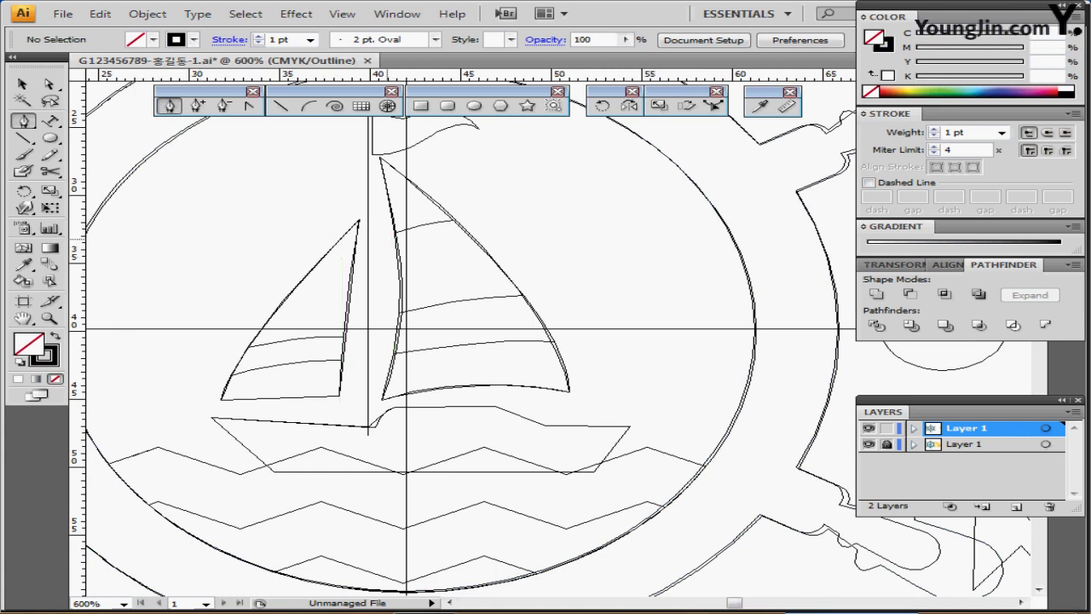
Step: Draw an open curve along the large sail's uppermost stripe line, extending past both sail edges, and deselect it
click(385, 238)
drag(499, 216, 576, 216)
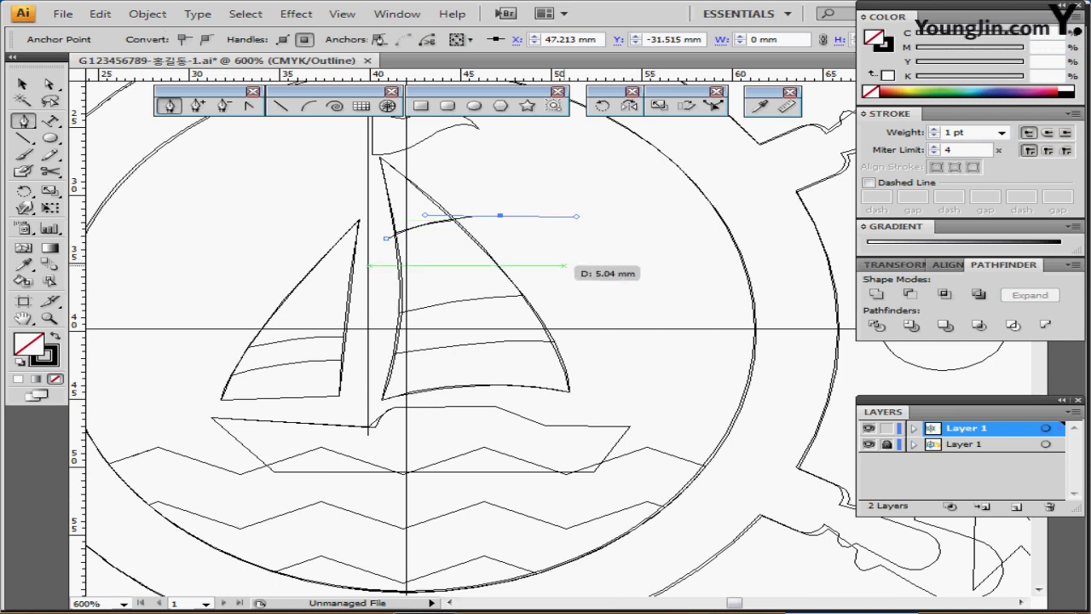
key(ctrl+shift+a)
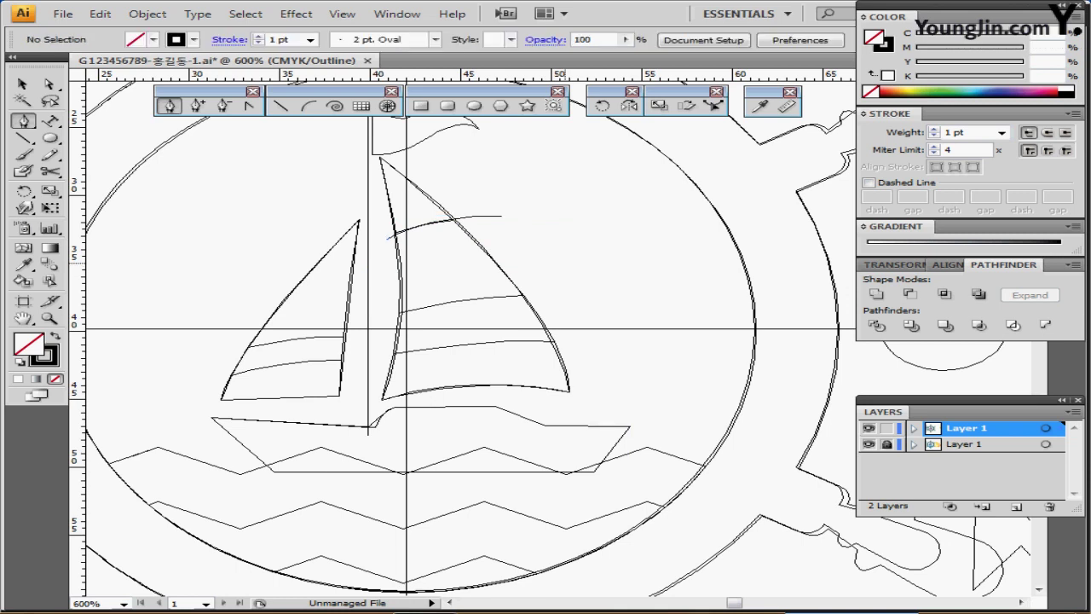
Step: Draw open curves along the large sail's middle and lowest stripe lines, extending past both sail edges, and deselect them
click(385, 317)
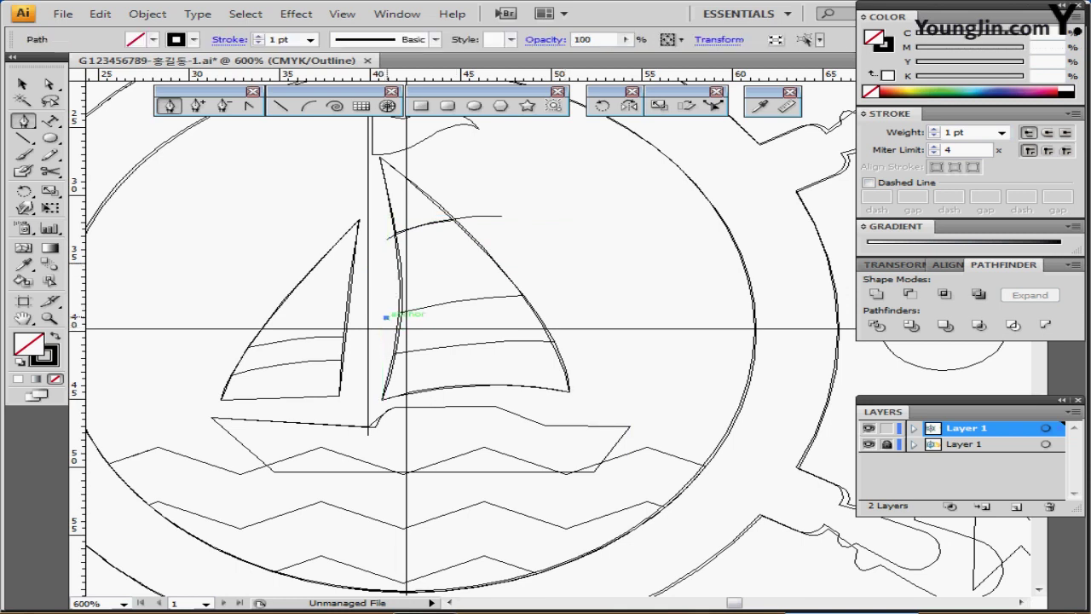
drag(578, 294, 709, 300)
key(ctrl+shift+a)
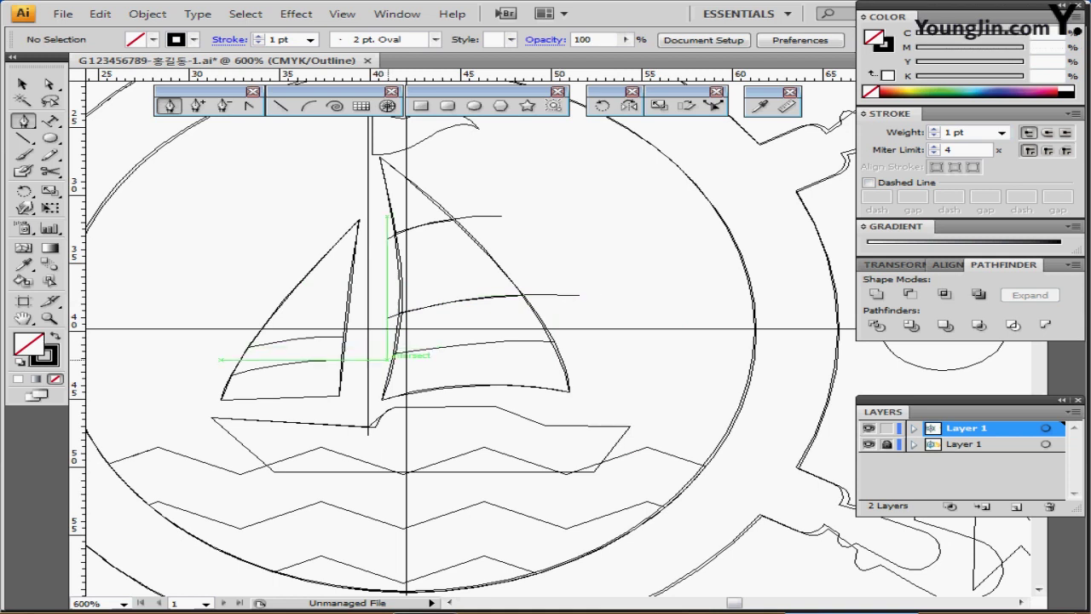
click(380, 355)
drag(605, 346, 686, 367)
ctrl+click(665, 272)
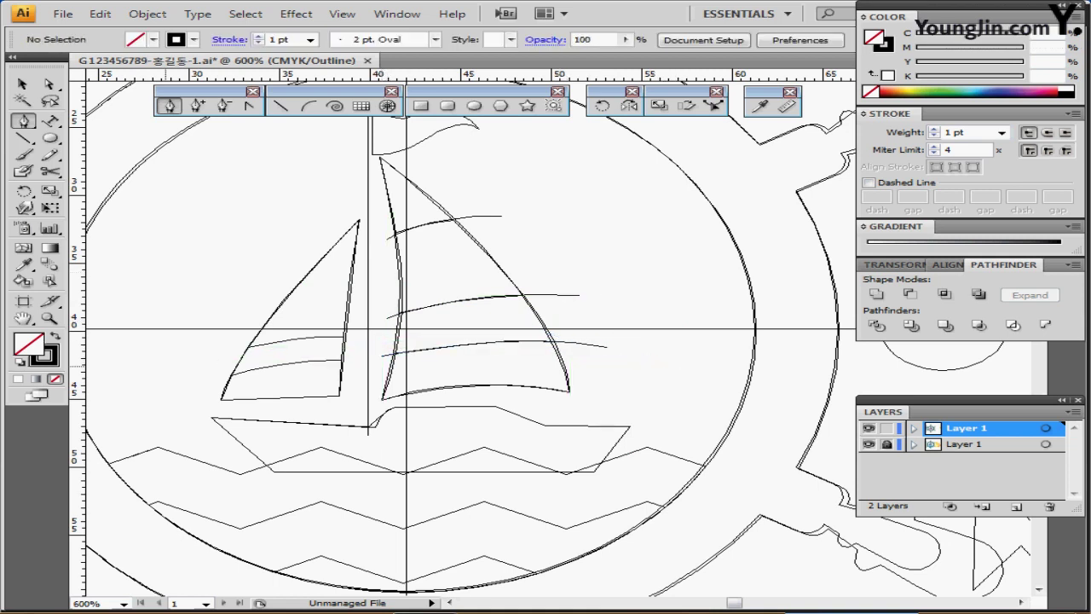
Step: Draw two open curves along the small sail's upper and lower stripe lines, extending past both sail edges
click(220, 348)
drag(368, 340, 394, 353)
click(220, 347)
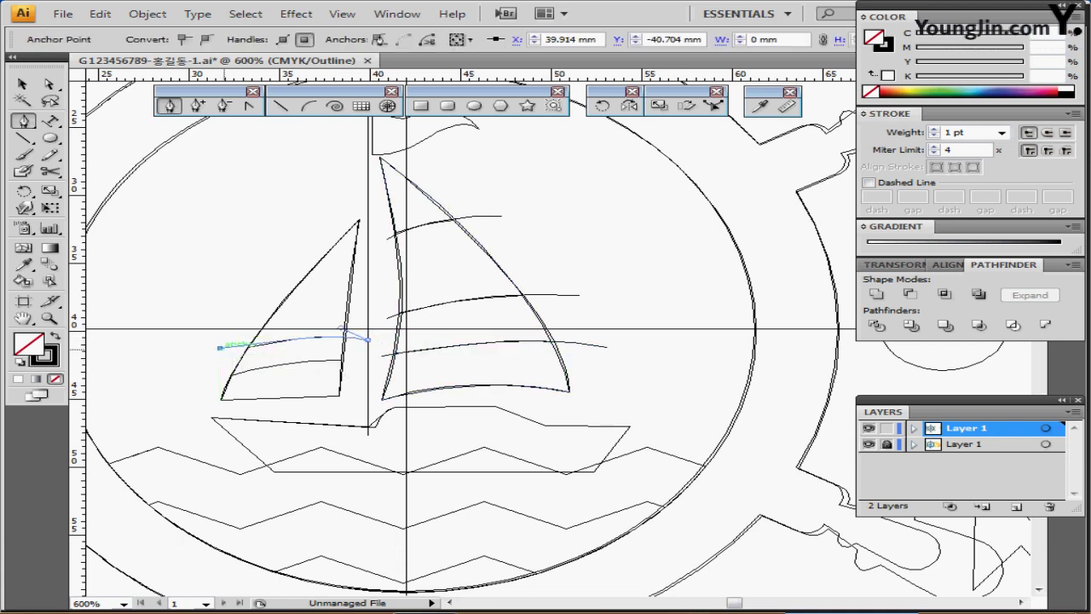
drag(221, 348, 210, 352)
ctrl+click(208, 370)
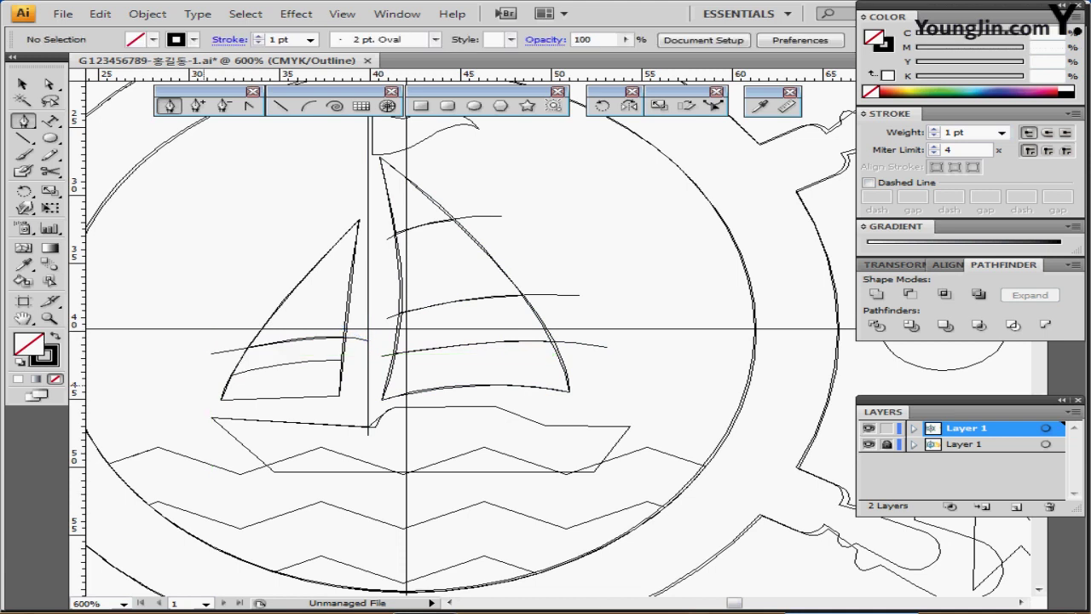
click(210, 379)
drag(359, 359, 419, 364)
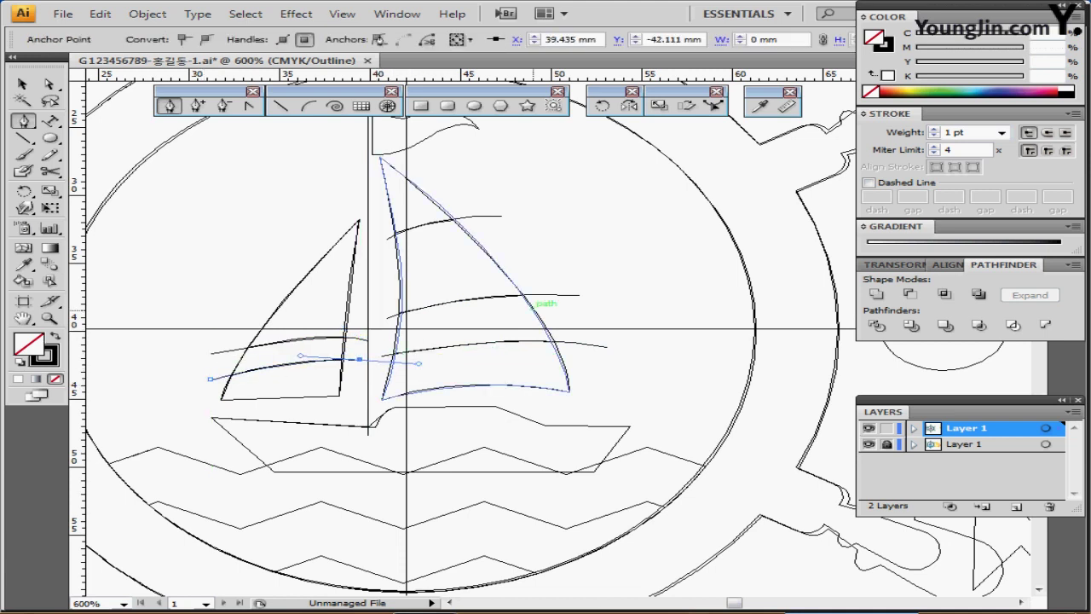
Step: Return the artwork to colour preview and hide the locked sketch layer
key(ctrl+y)
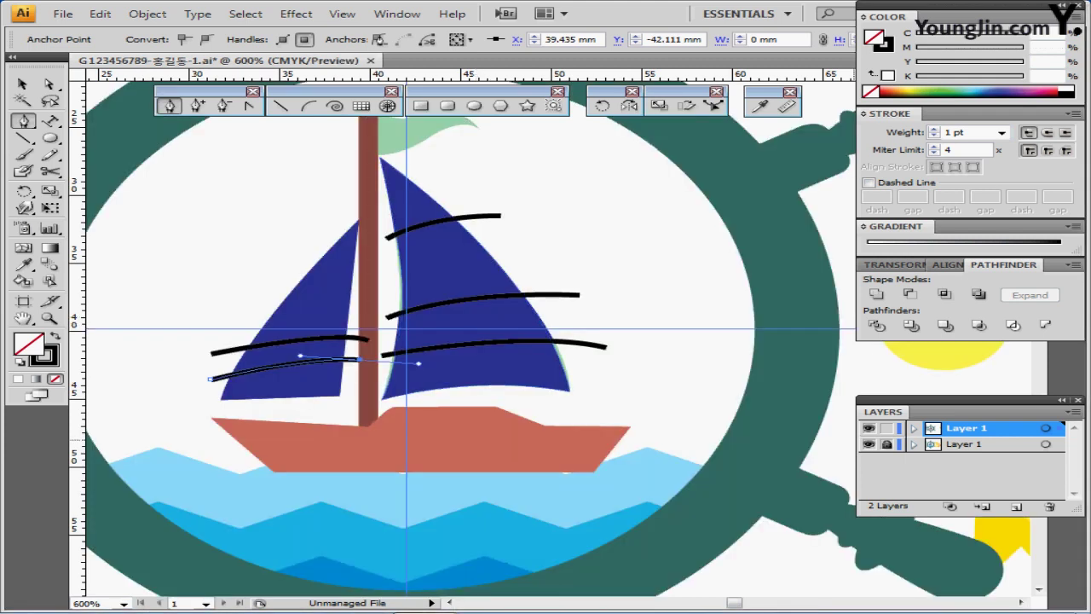
click(869, 444)
ctrl+alt+click(529, 418)
ctrl+alt+click(518, 418)
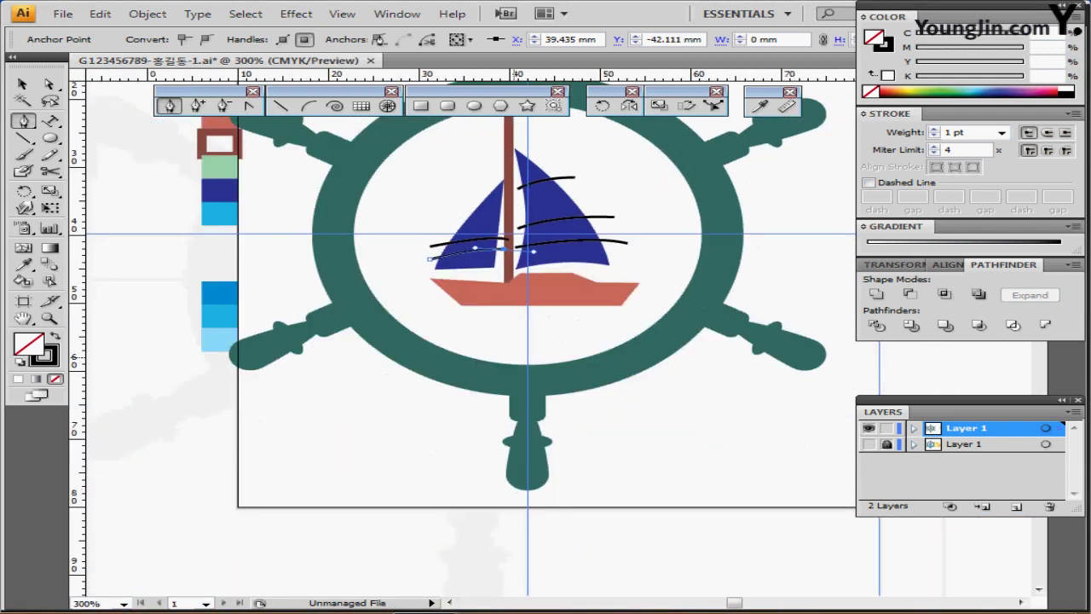
drag(499, 314, 495, 375)
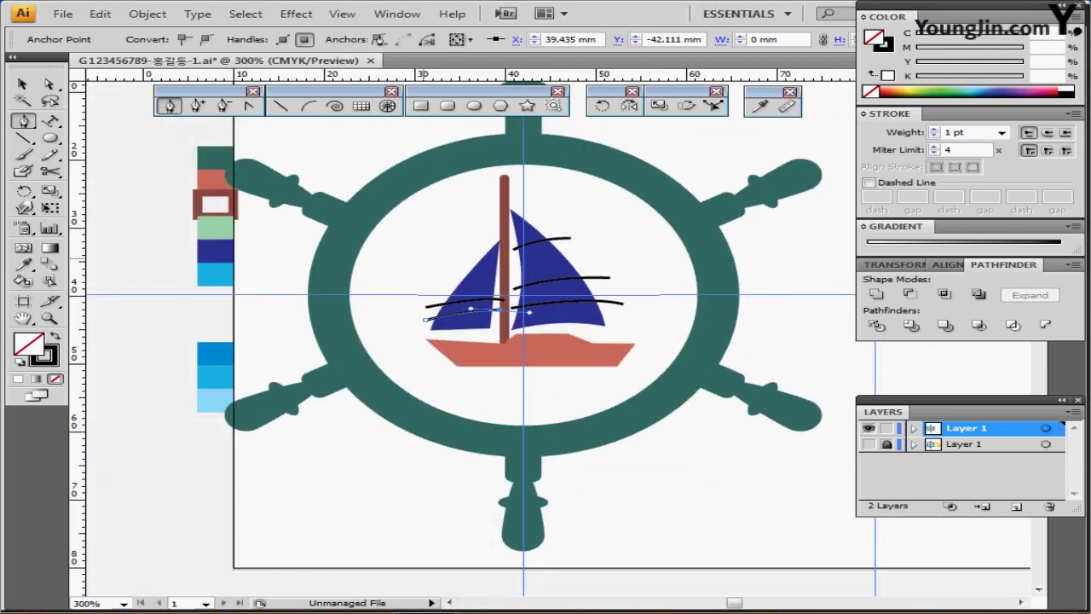
Step: Select both sails together with all five stripe curves and split them with Pathfinder Divide
click(23, 84)
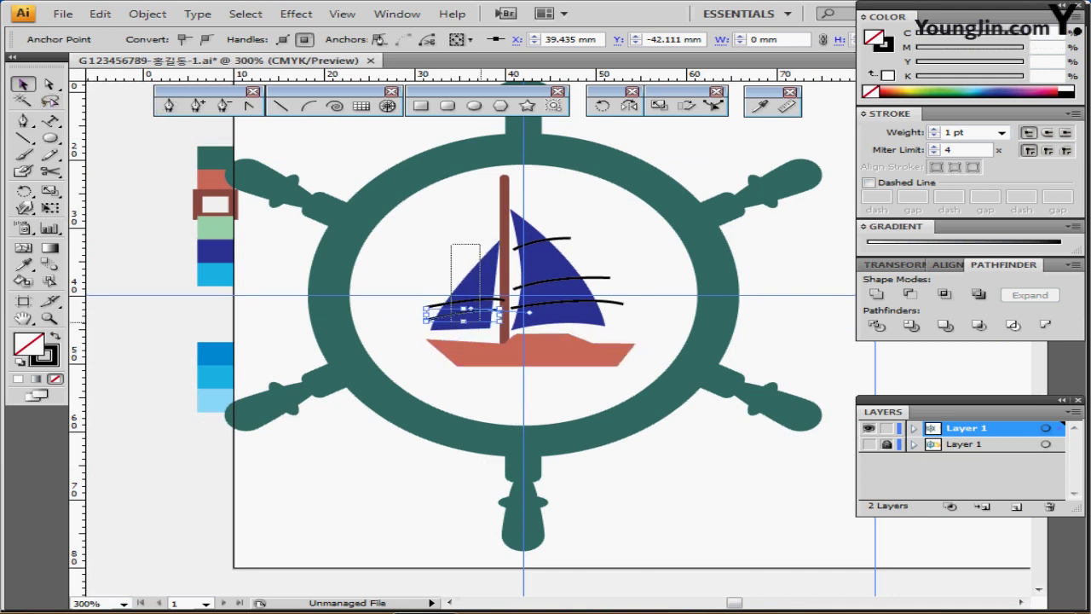
shift+click(475, 275)
shift+click(558, 281)
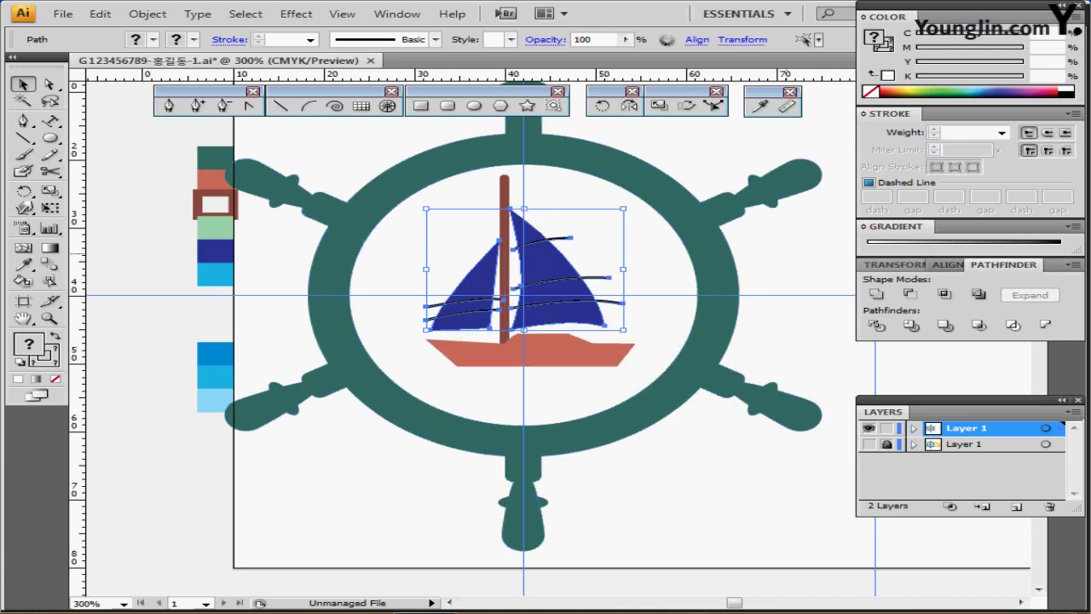
click(878, 325)
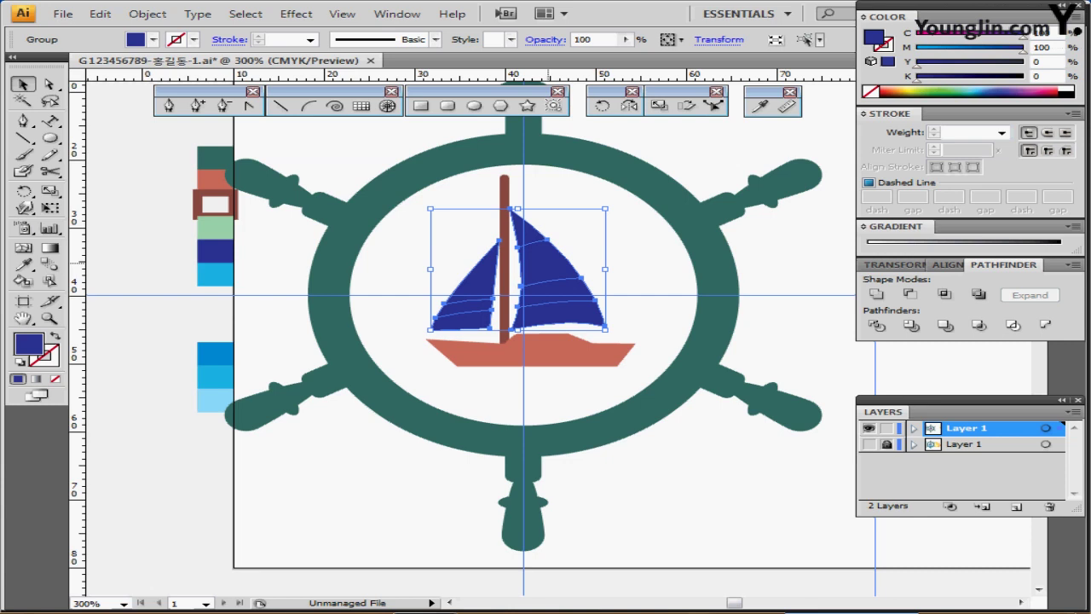
Step: Isolate the divided sail group and fill the large sail's second and lowest bands with the light green sampled from the swatch column
key(ctrl+shift+g)
double_click(549, 262)
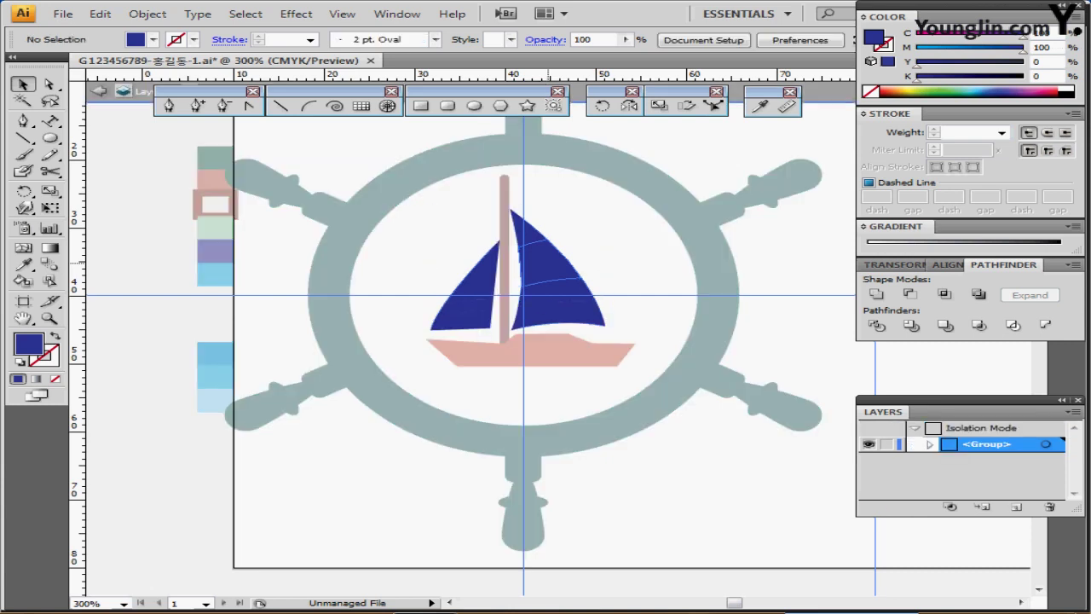
click(548, 262)
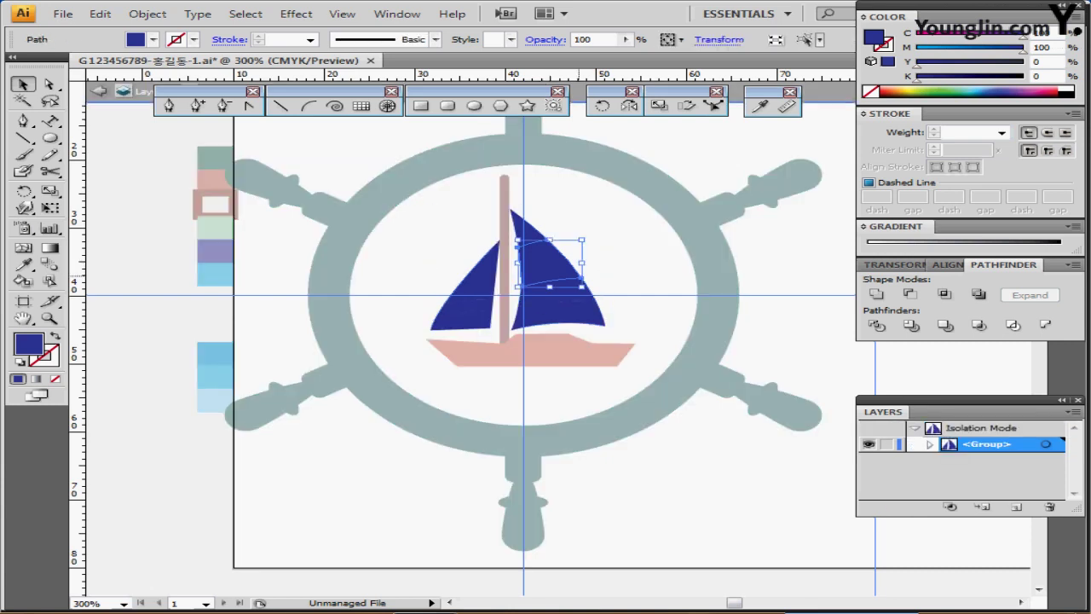
shift+click(587, 308)
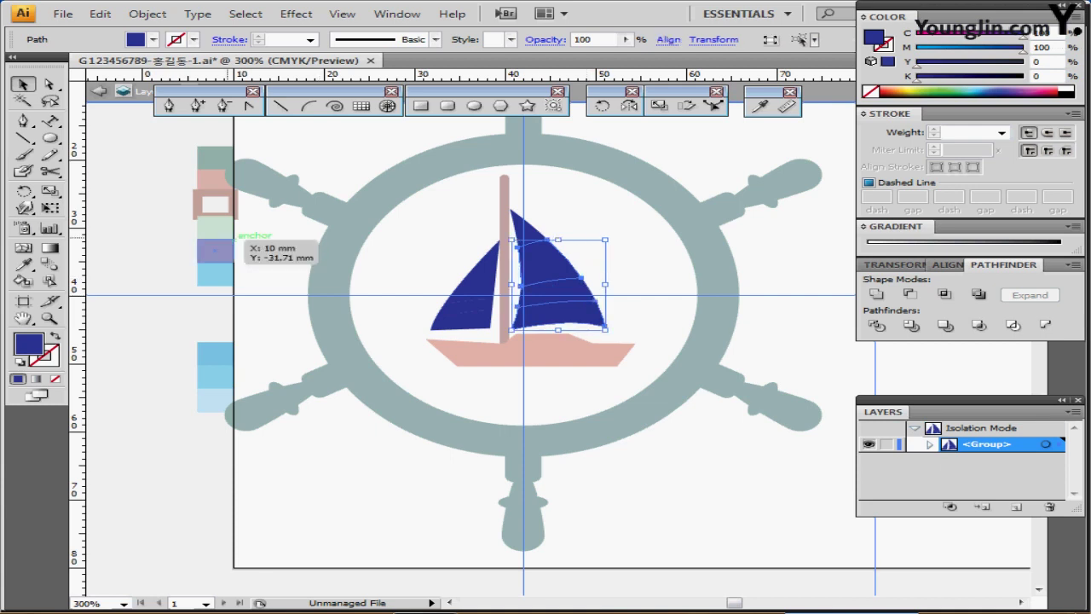
key(i)
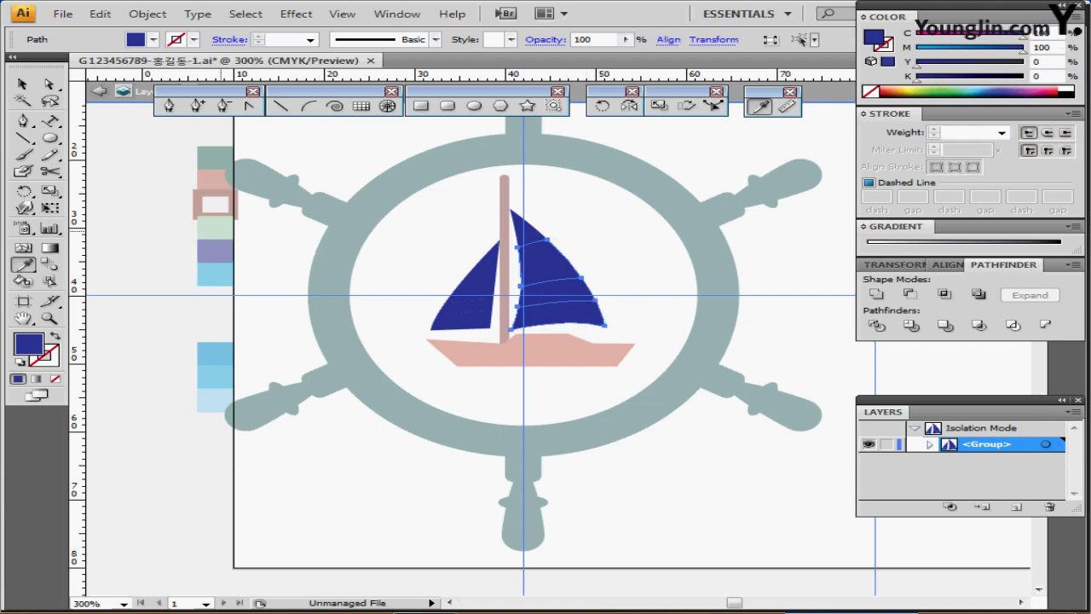
click(220, 229)
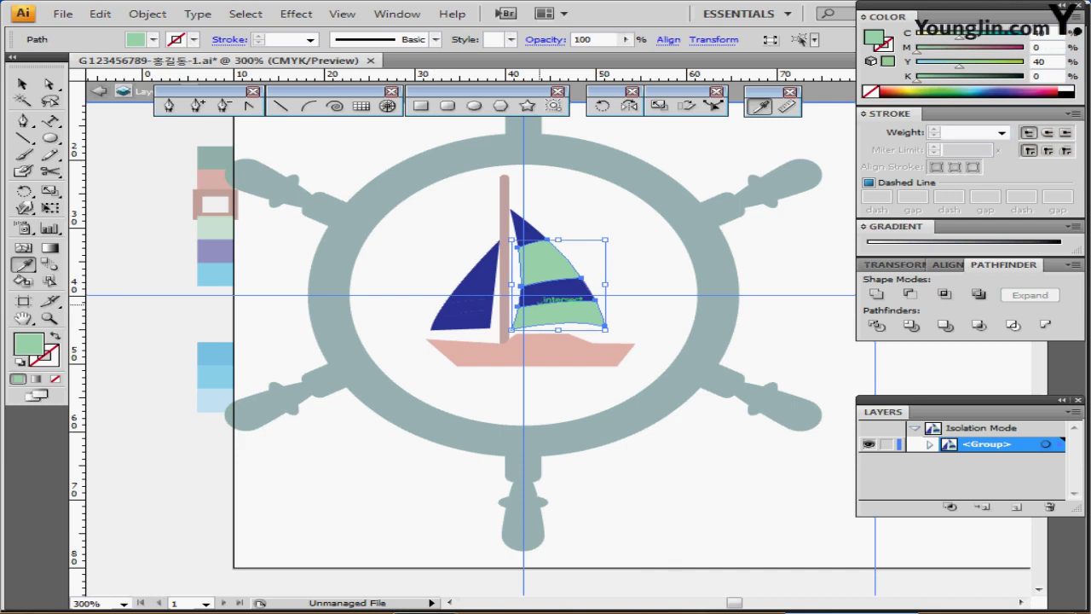
Step: Fill the small sail's middle band with the sky blue swatch colour and leave isolation mode
ctrl+click(467, 307)
click(215, 275)
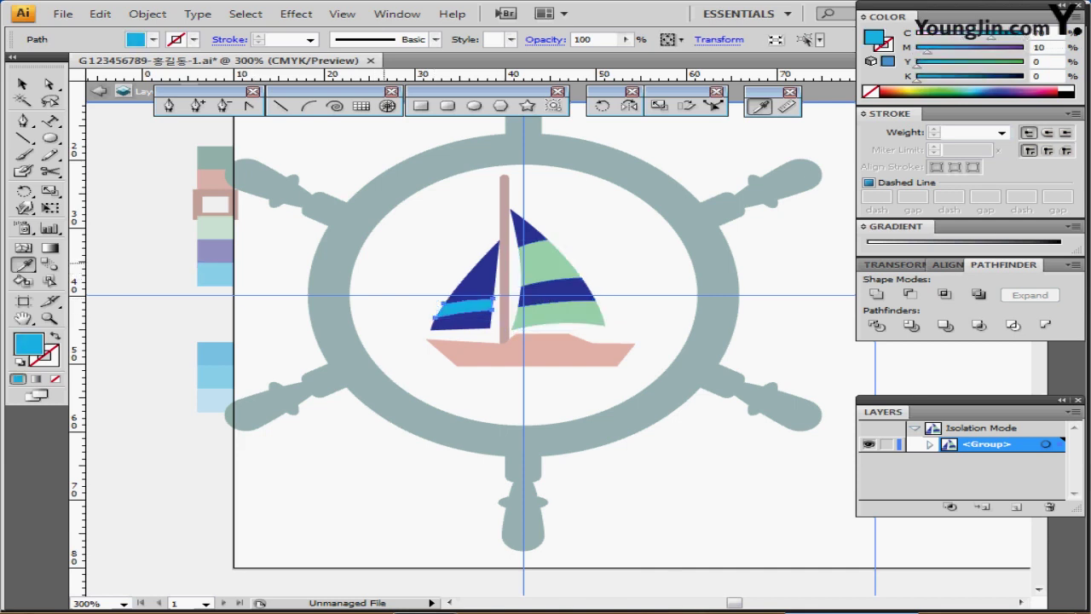
key(Escape)
ctrl+click(321, 275)
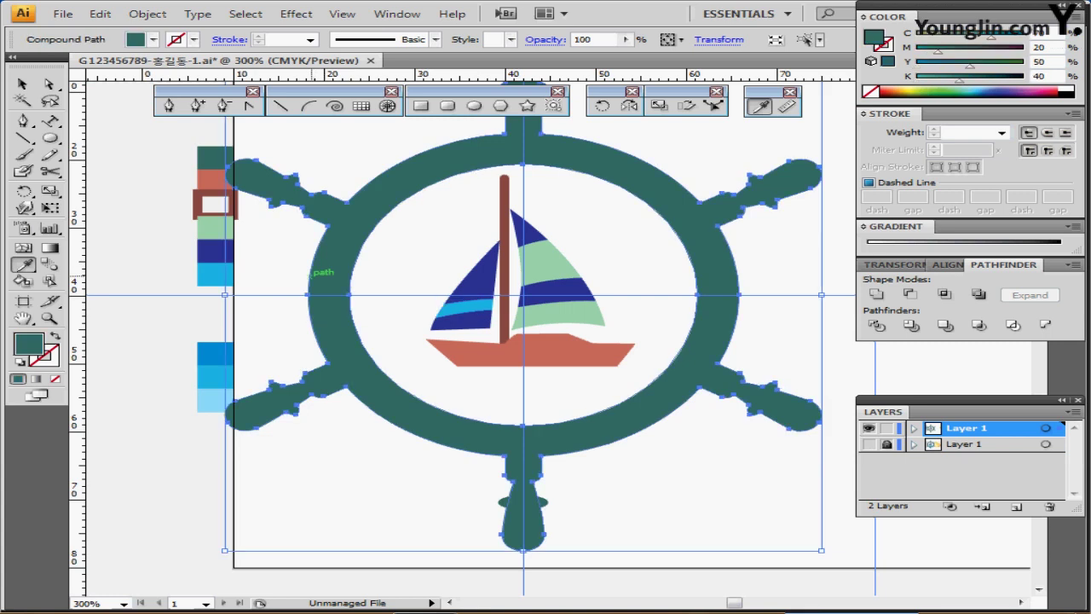
Step: With nothing selected, swap fill and stroke to get no fill and a 1 pt light green stroke
ctrl+click(554, 342)
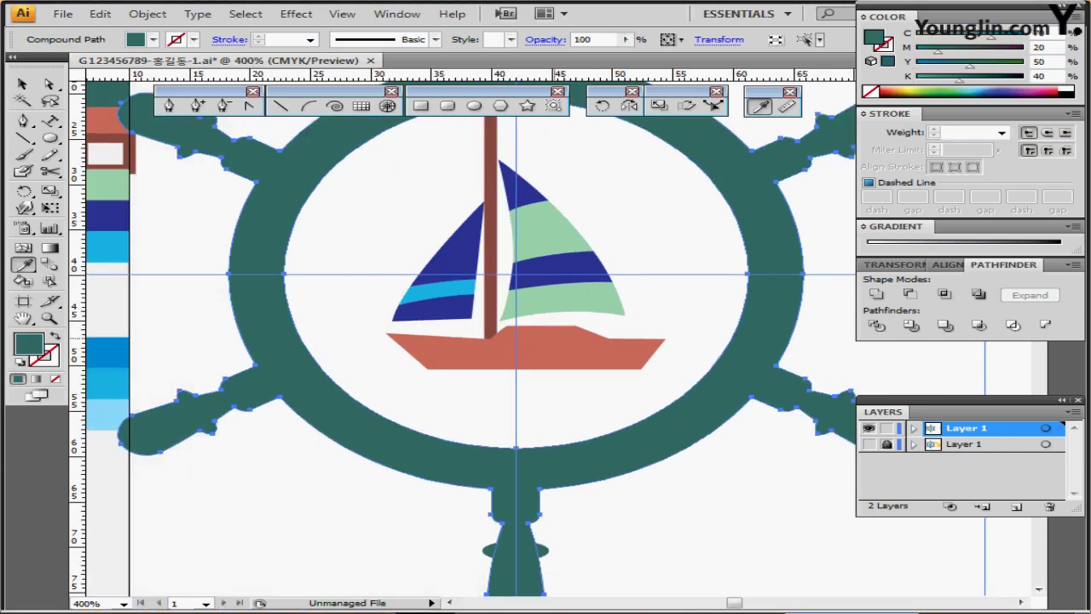
drag(555, 341, 516, 327)
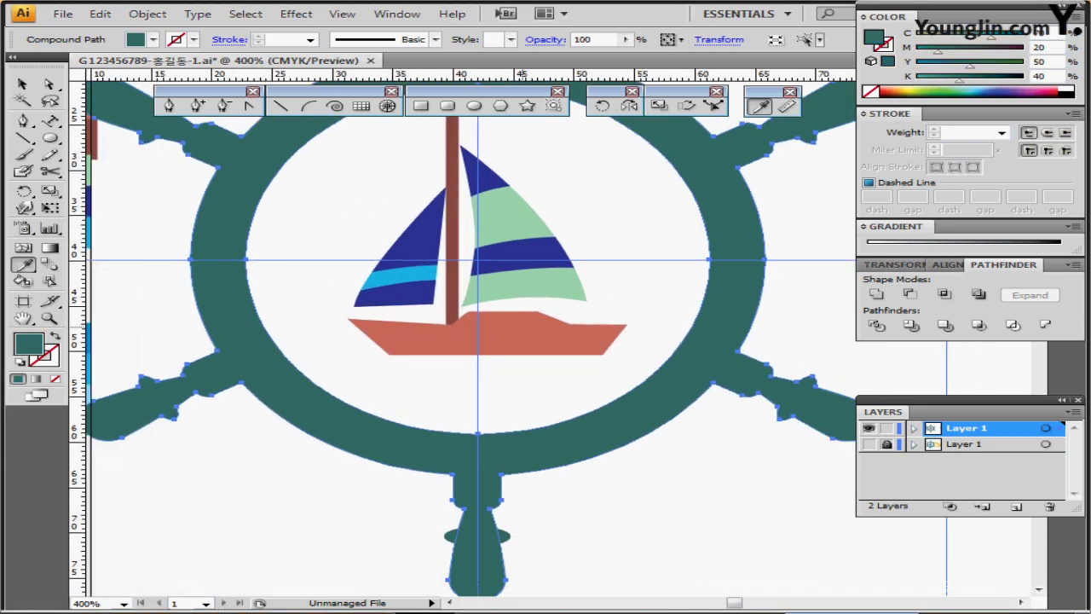
scroll(503, 300, up, 4)
scroll(497, 324, down, 1)
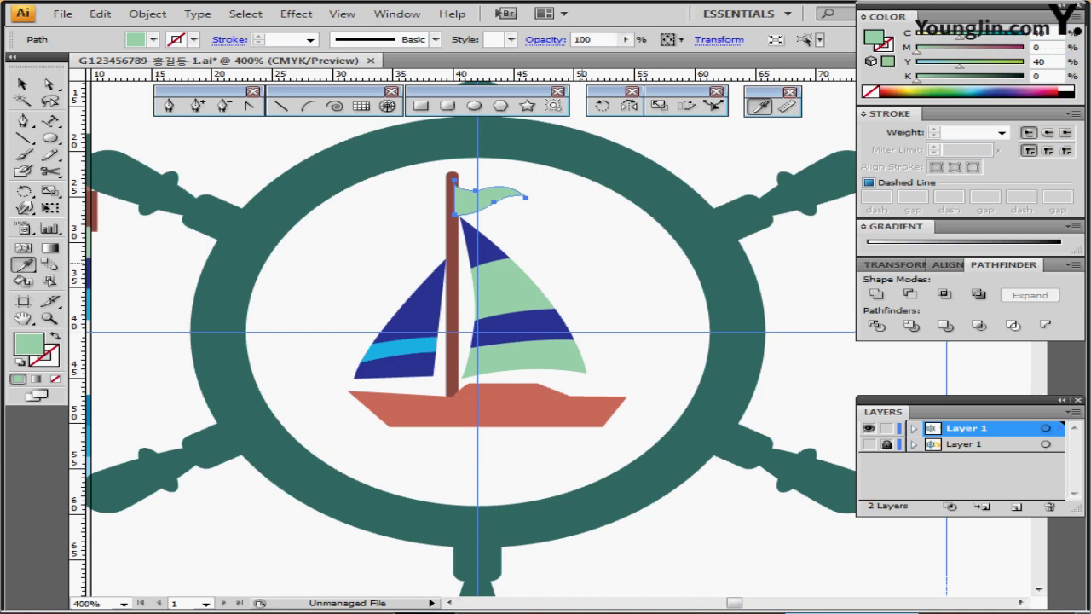
drag(597, 324, 585, 253)
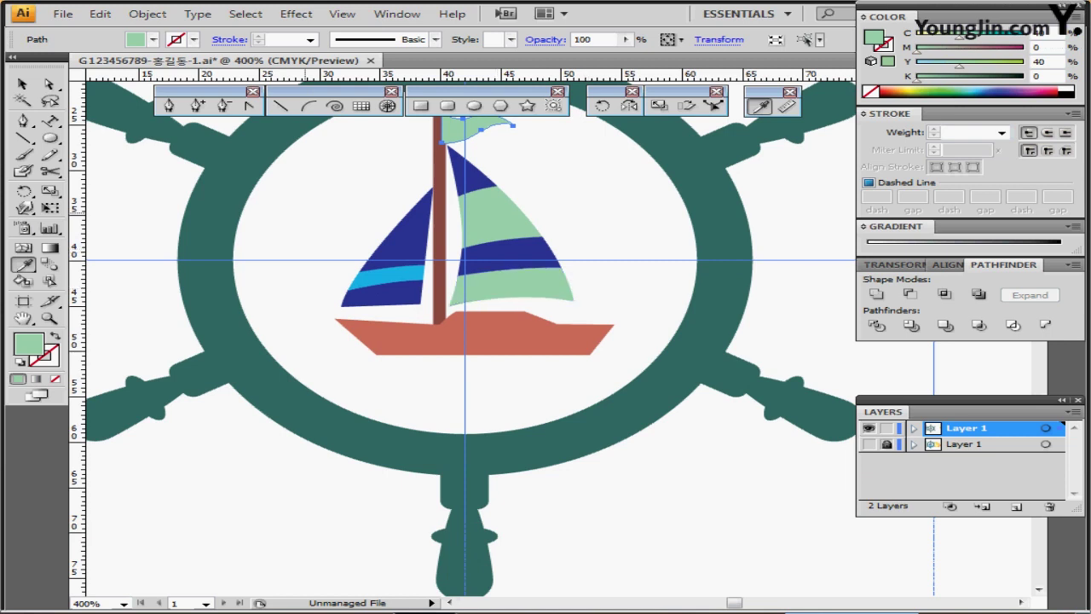
ctrl+click(128, 322)
key(shift+x)
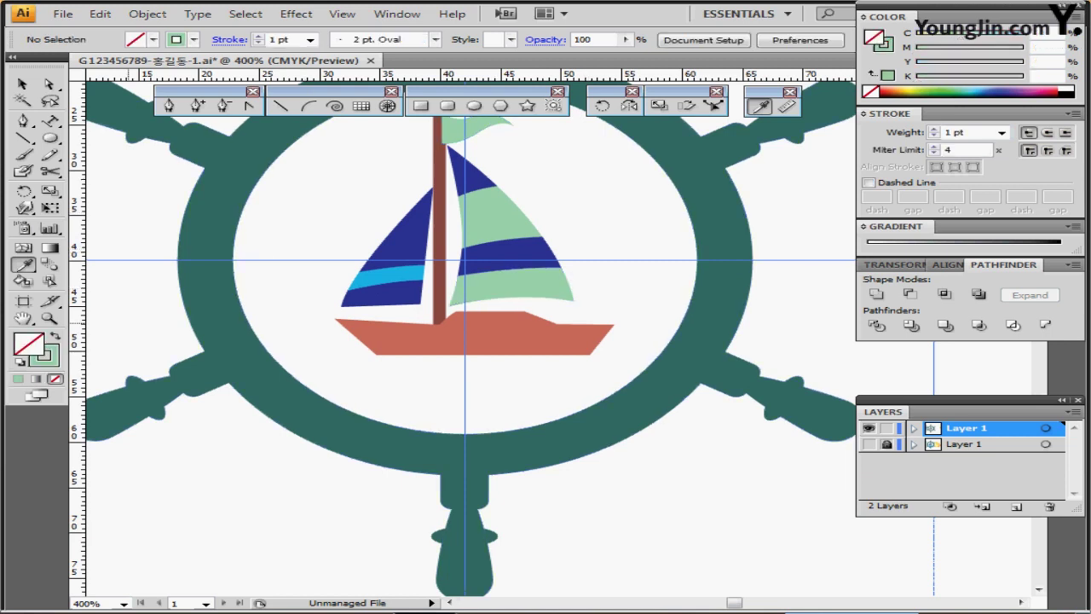
scroll(464, 332, up, 2)
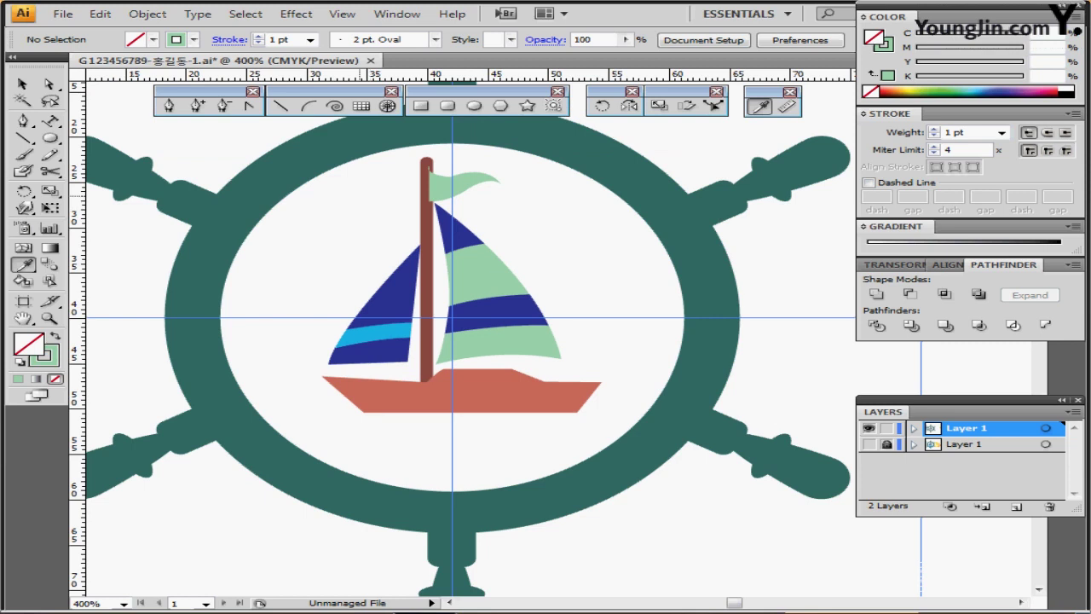
Step: Draw a 45 mm line at 0° across the wheel's opening, starting on the ring's left side at the sails' bottom edge
click(281, 106)
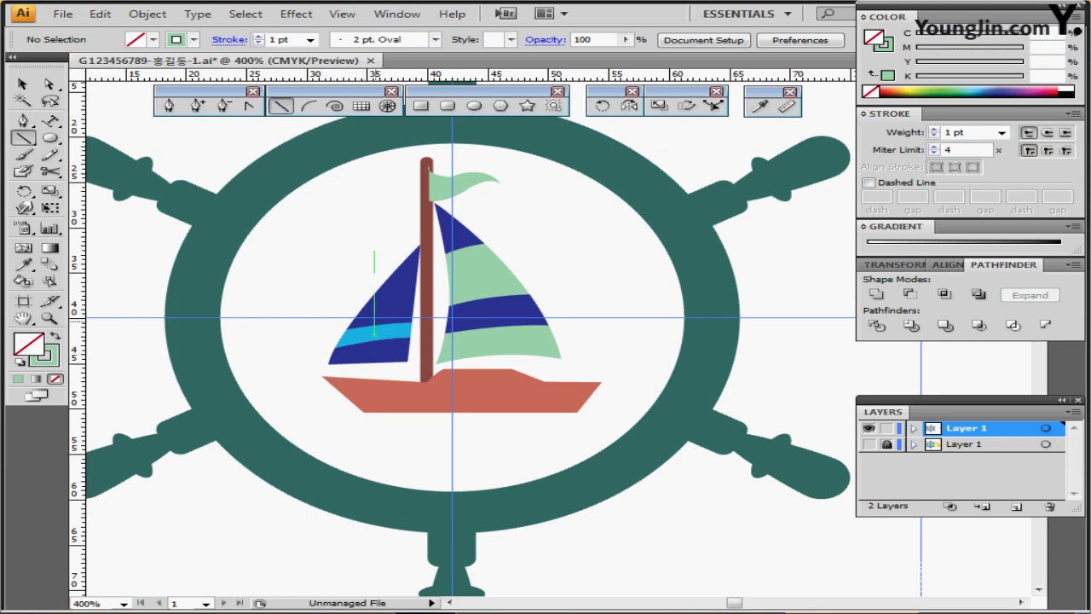
drag(206, 365, 412, 365)
click(412, 365)
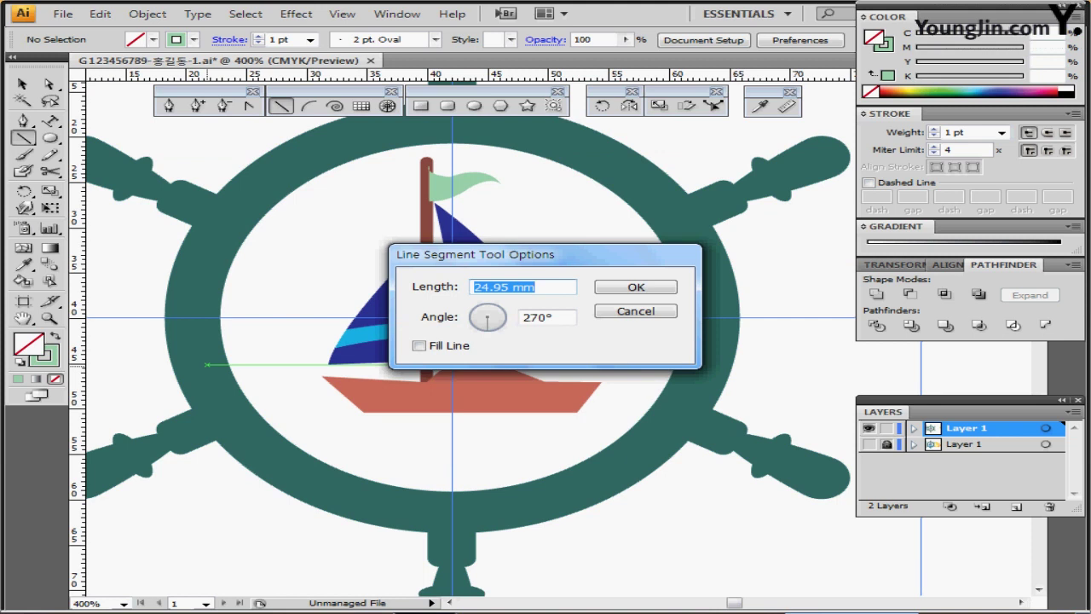
text(45)
key(Tab)
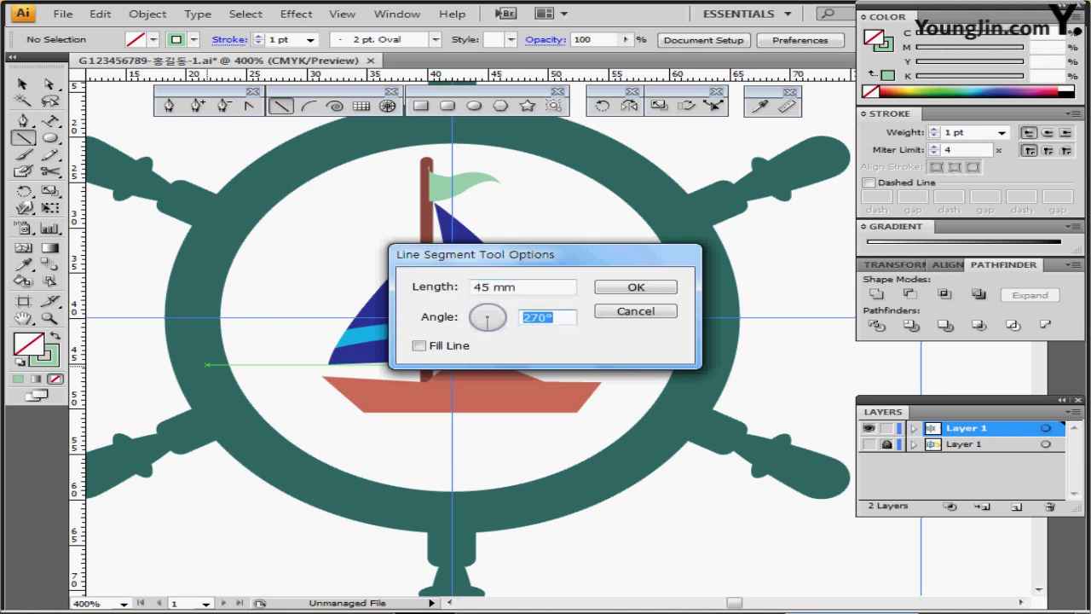
text(0)
key(Return)
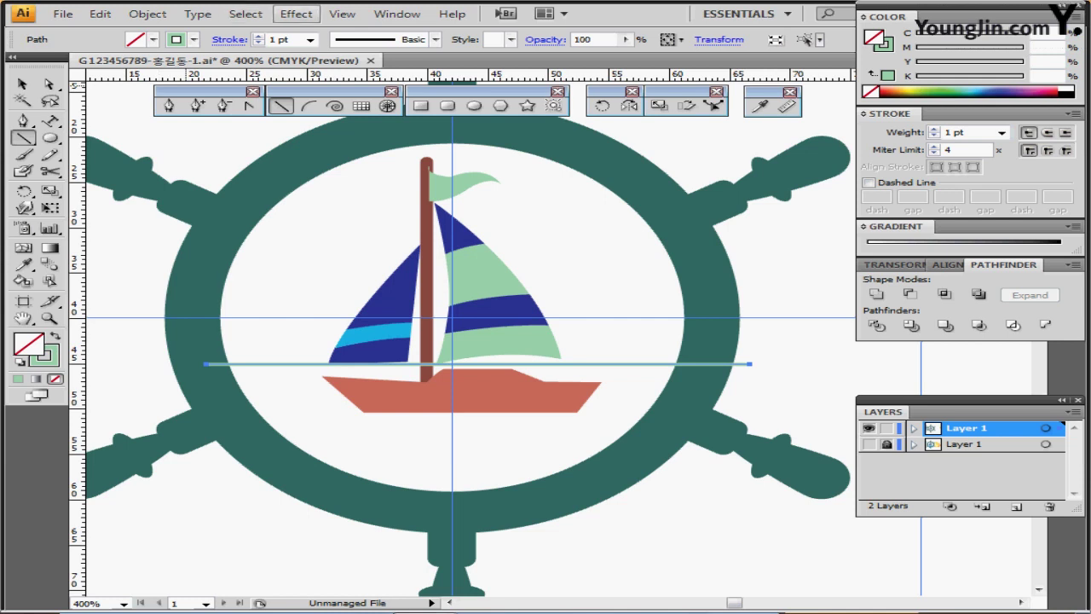
Step: Apply a Zig Zag effect to the line with an absolute size of 1 mm, 9 ridges per segment and corner points
click(296, 14)
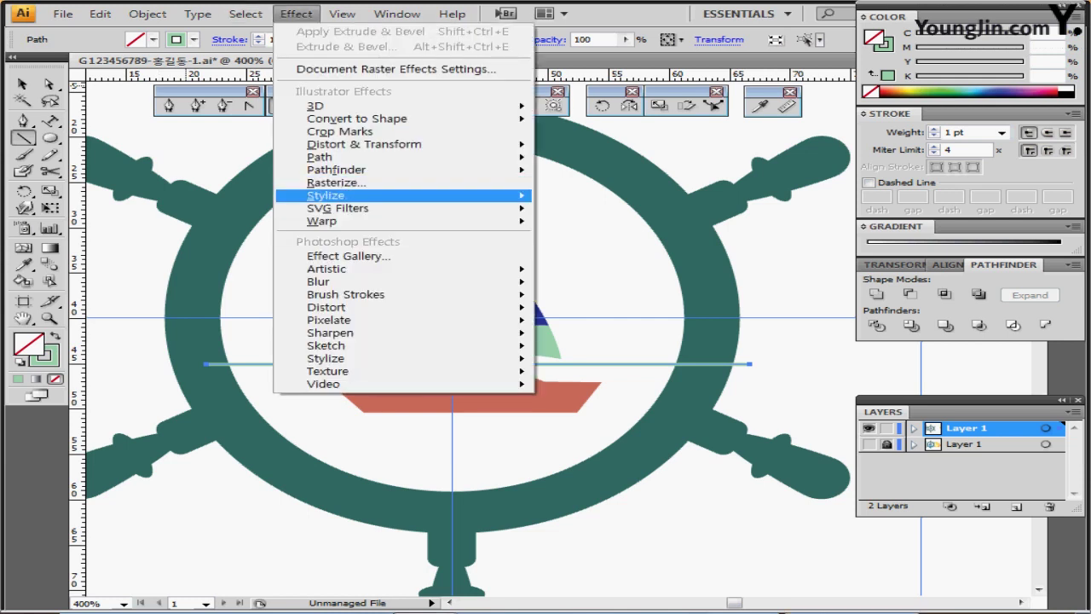
mouse_move(319, 157)
mouse_move(364, 144)
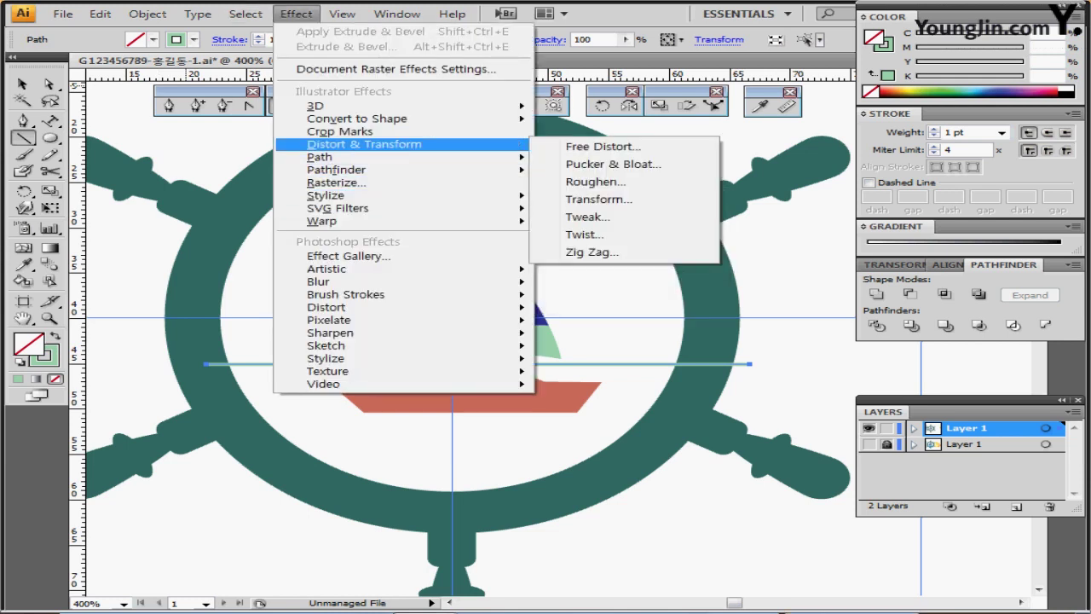
click(592, 251)
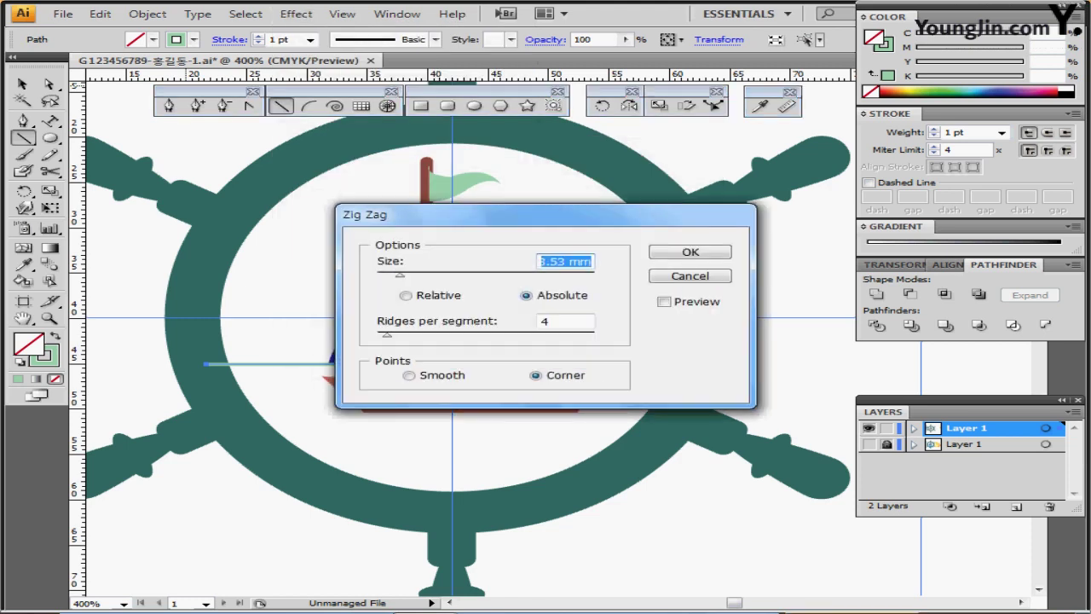
text(1)
key(Tab)
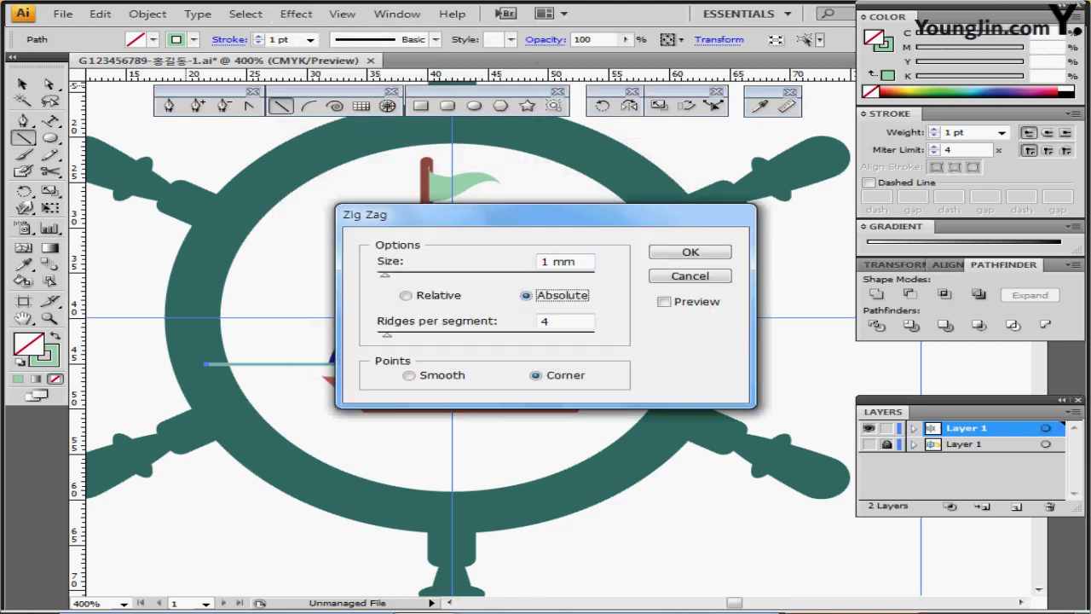
key(Tab)
text(9)
key(Tab)
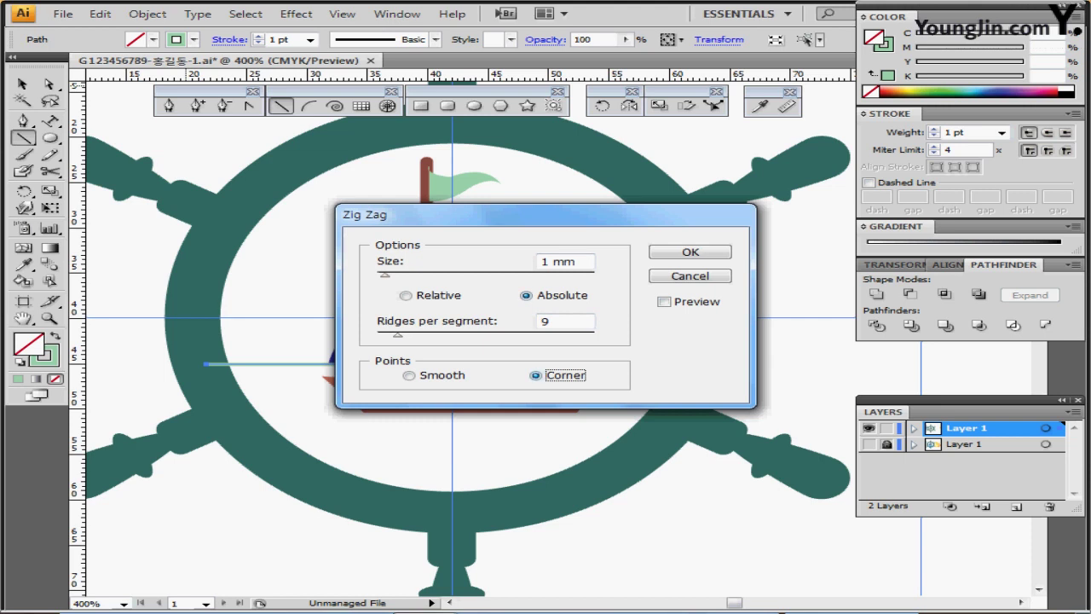
key(Return)
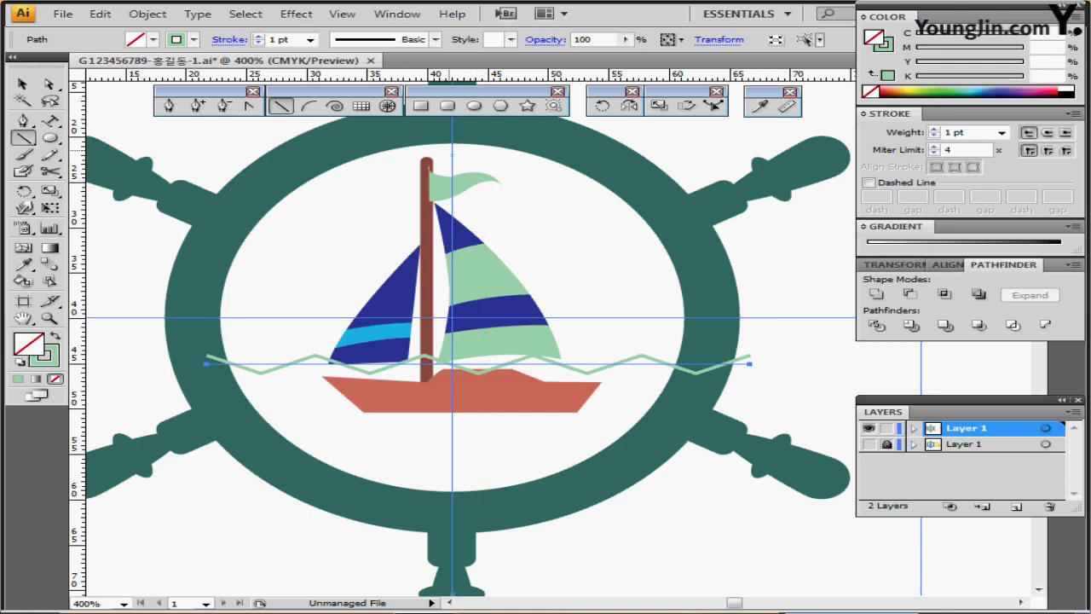
Step: Nudge the zigzag line left until it is centred on the wheel's vertical guide
key(Left)
key(Left)
key(Left)
key(Left)
key(Left)
key(Left)
key(Left)
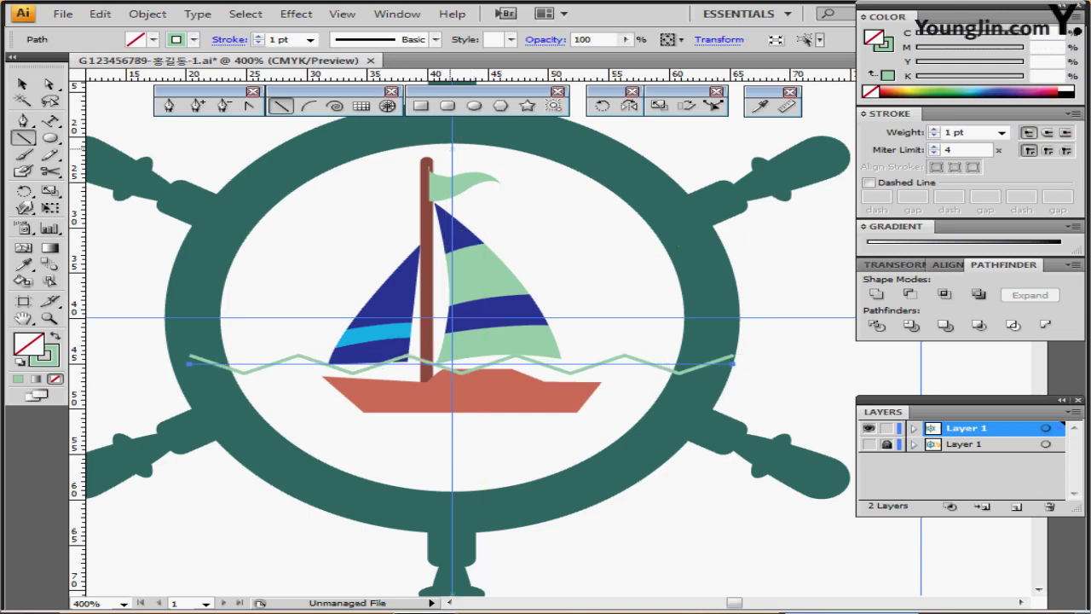
key(Left)
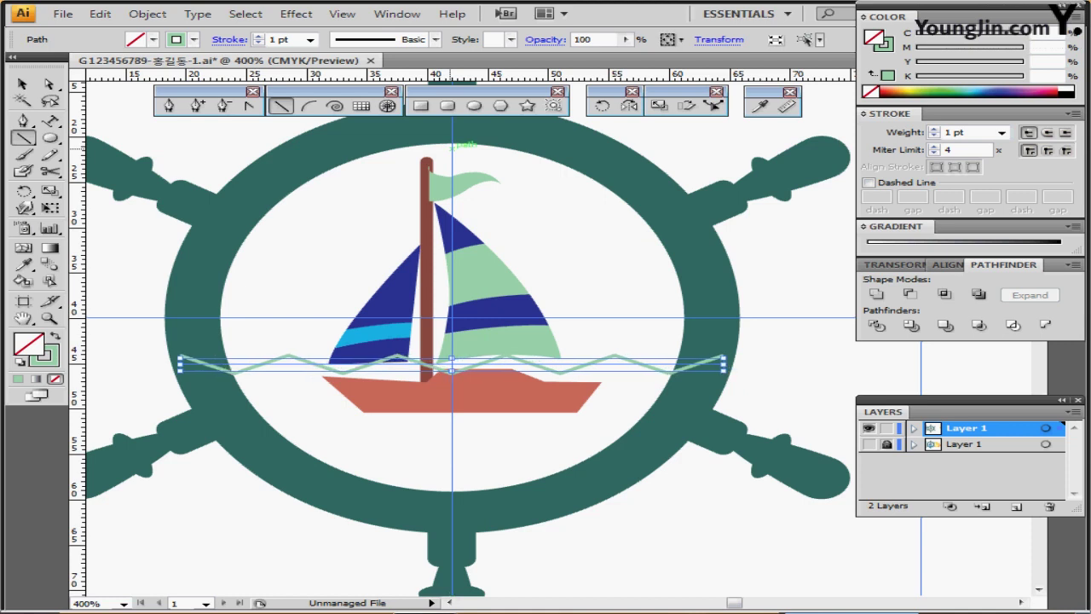
Step: Lower the zigzag line onto the boat hull so its wave peaks cross the lower half of the hull
key(Down)
key(Down)
key(Down)
key(Down)
key(Down)
key(Down)
key(Down)
key(Down)
key(Down)
key(Down)
key(Down)
key(Down)
key(Down)
key(Down)
key(Down)
key(Down)
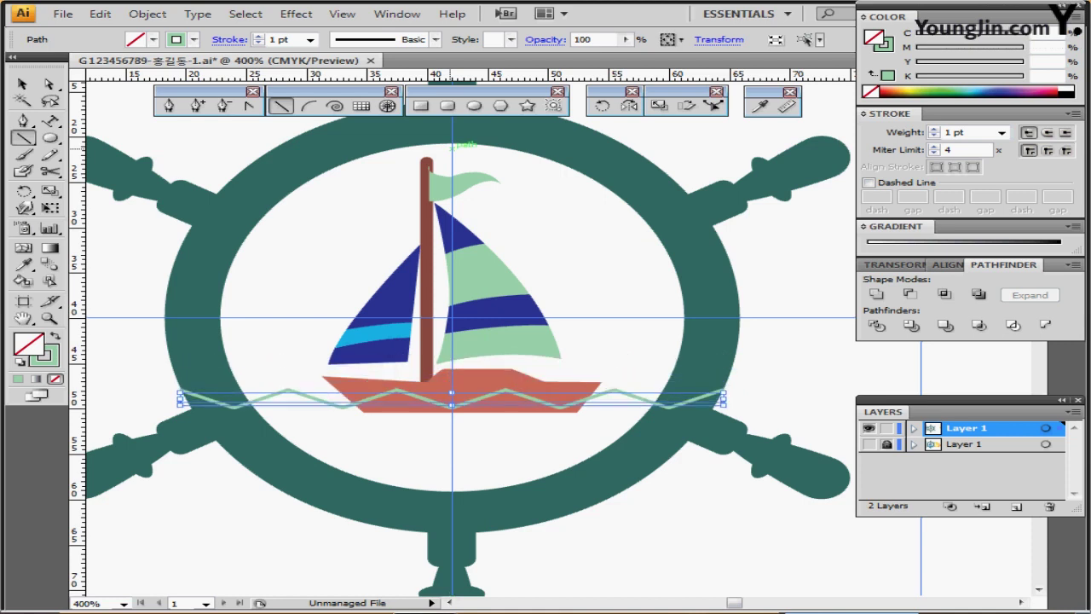
key(Up)
key(Up)
key(Up)
key(Up)
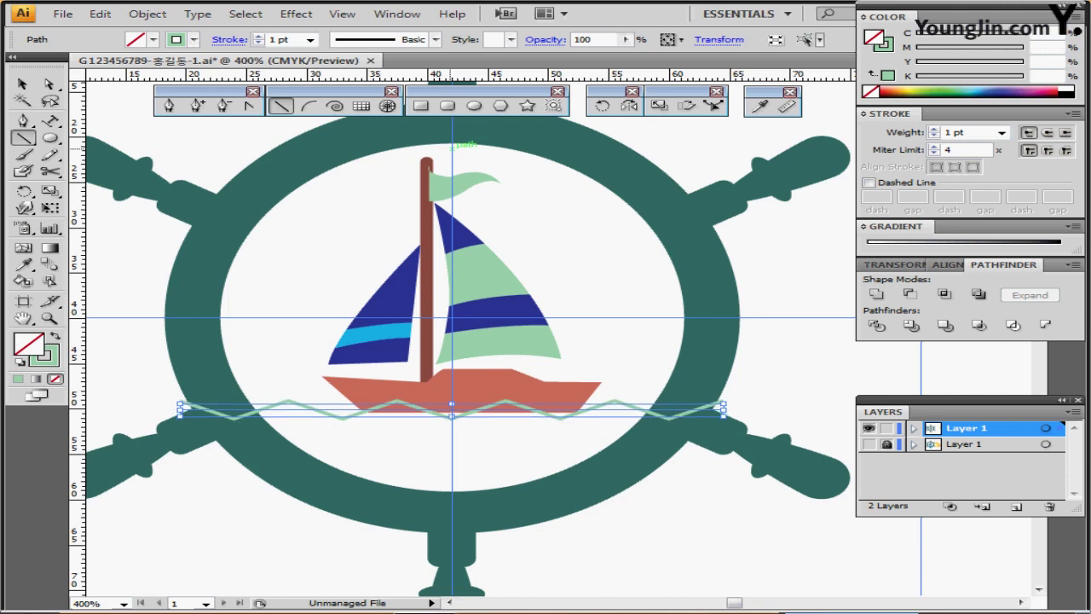
key(Up)
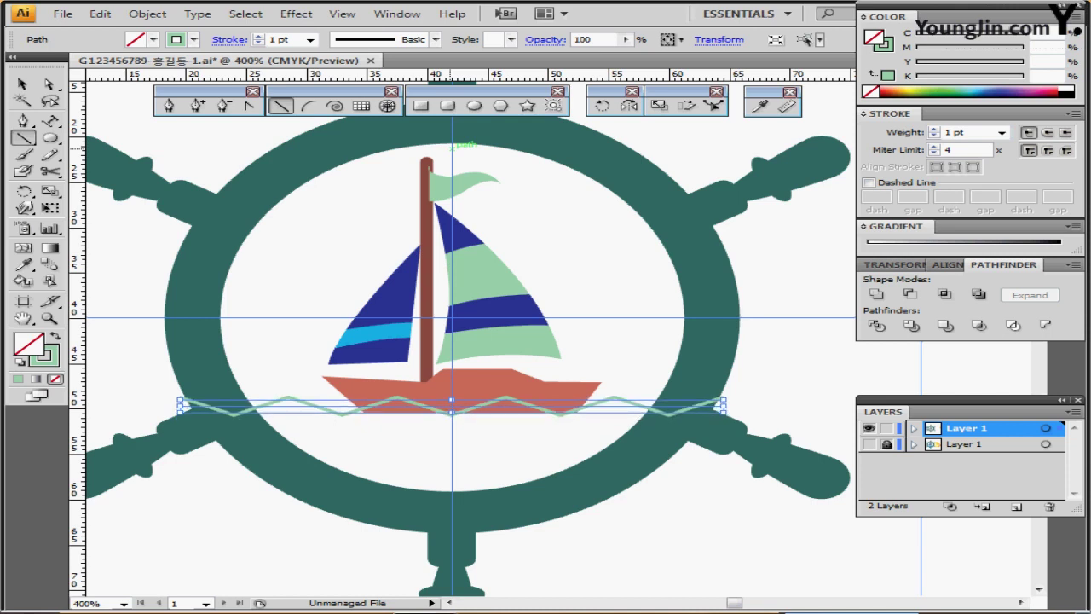
key(Up)
key(Up)
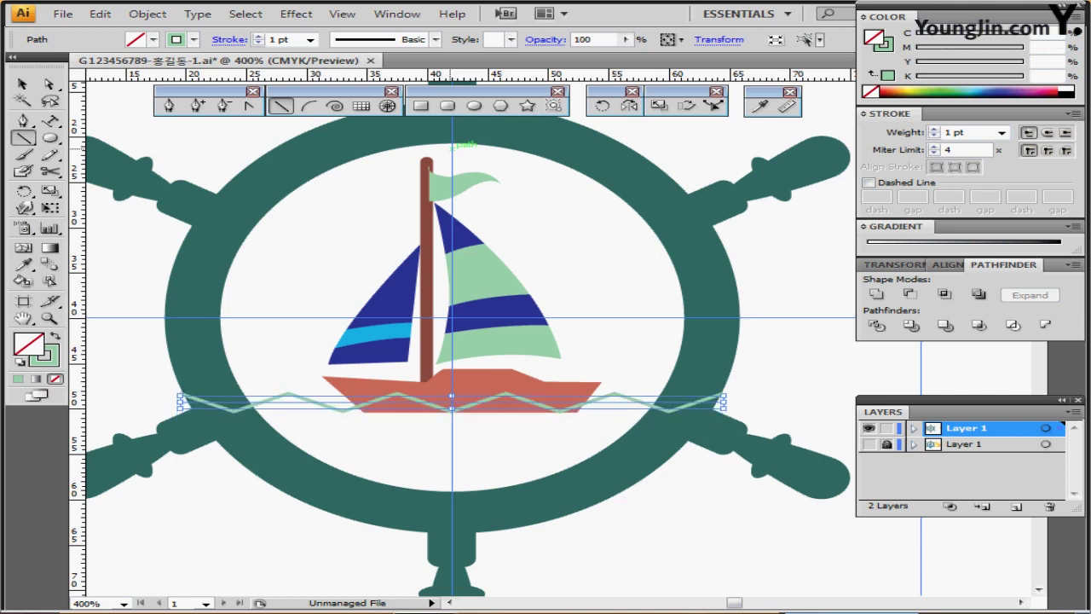
key(Down)
key(Up)
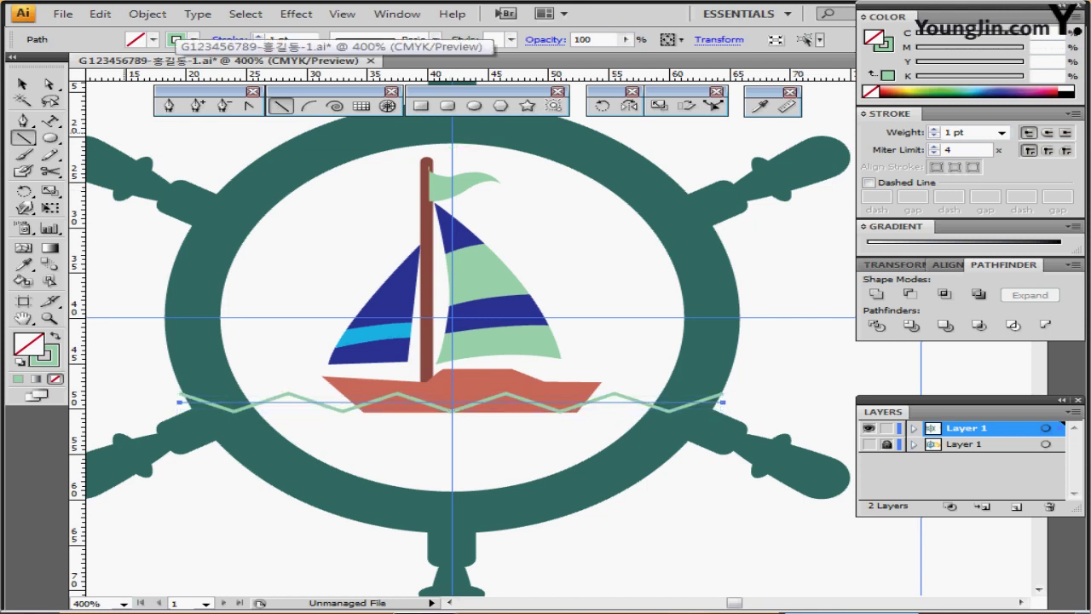
Step: Make a copy of the zigzag line with Move, using 0 mm horizontal and -4 mm vertical
key(v)
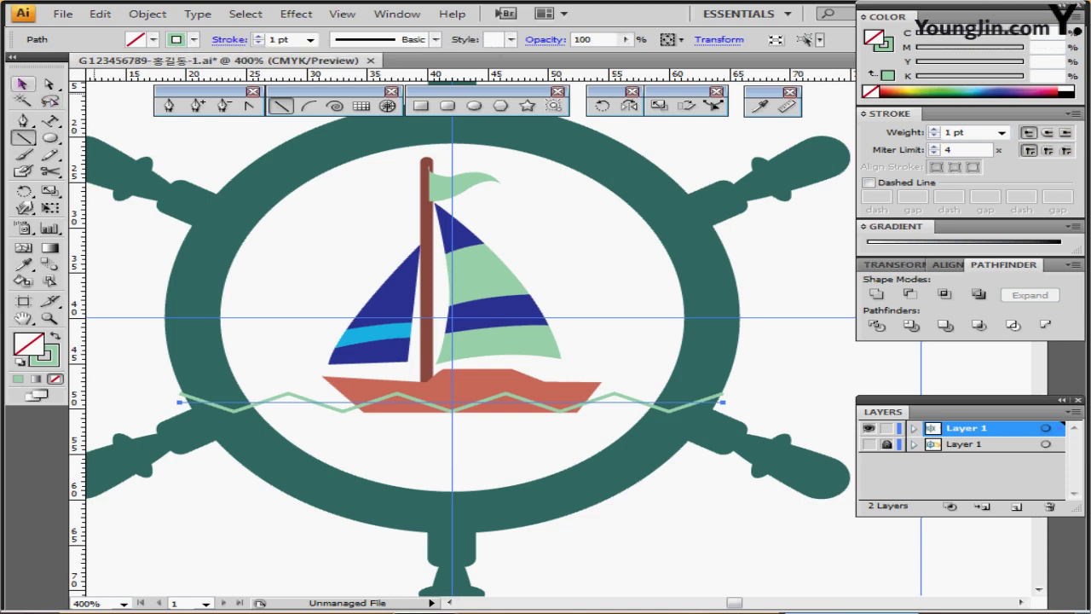
key(v)
key(Return)
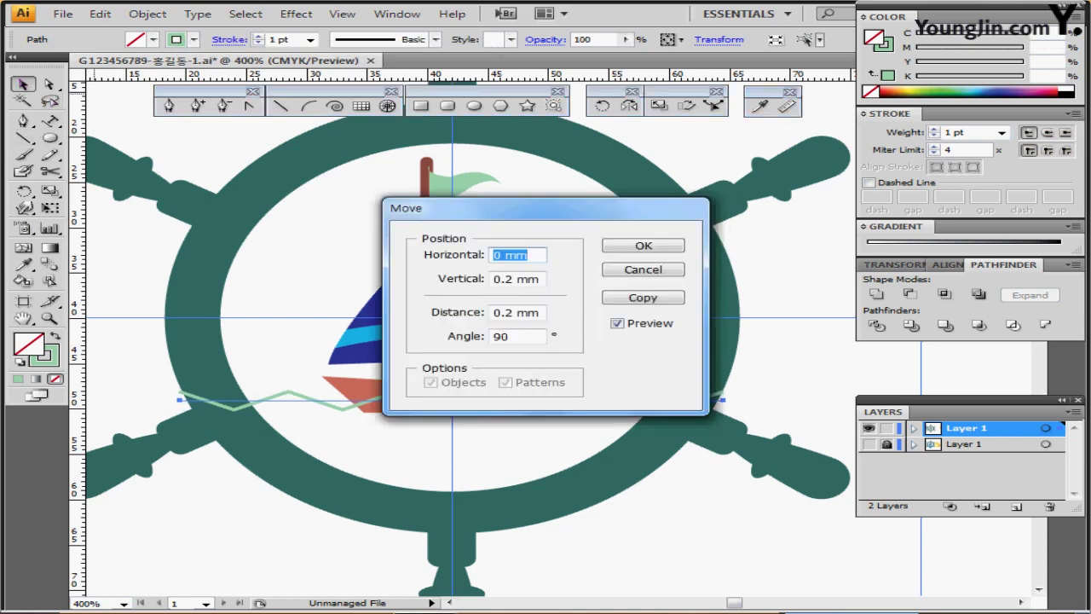
drag(520, 208, 584, 147)
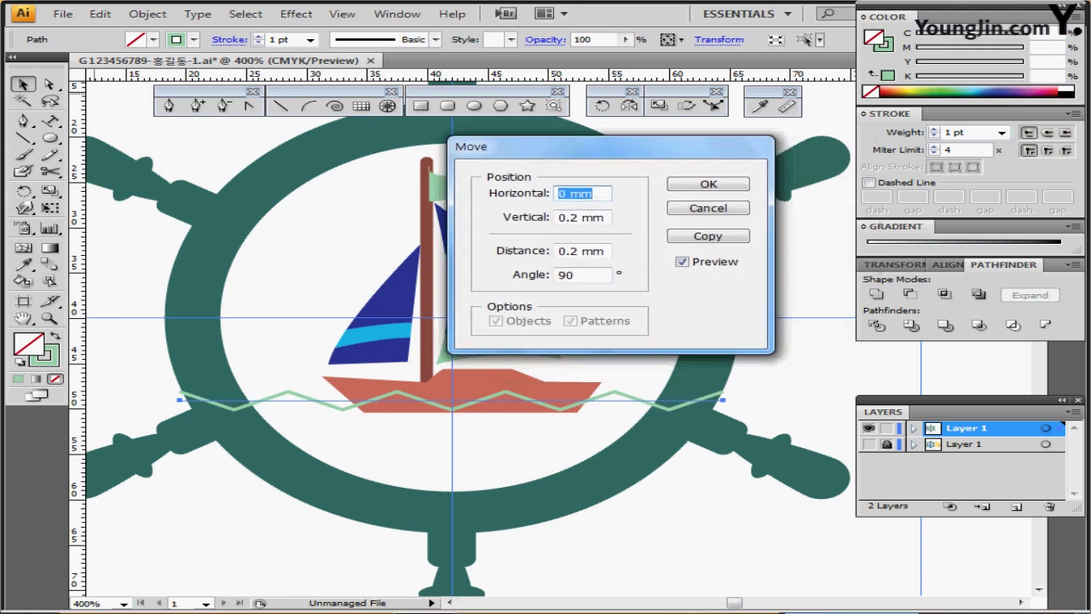
key(Tab)
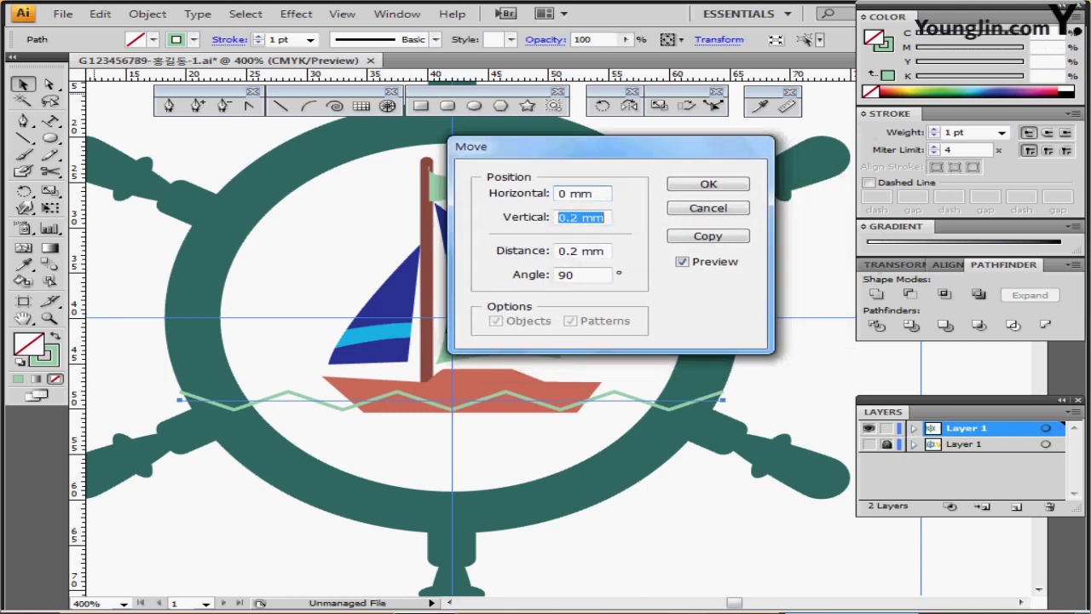
text(-)
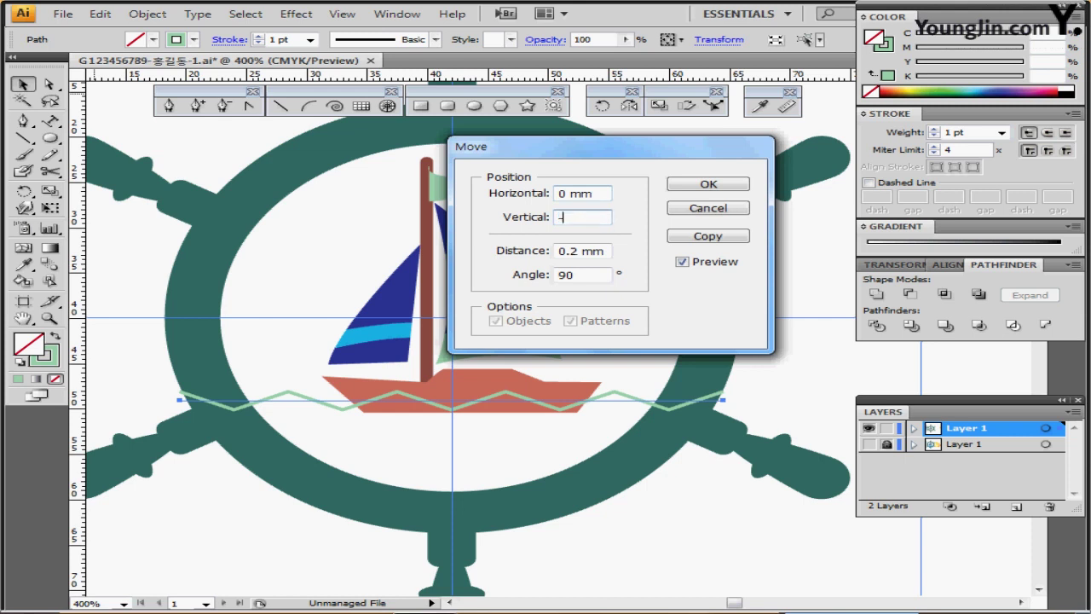
text(4)
key(Tab)
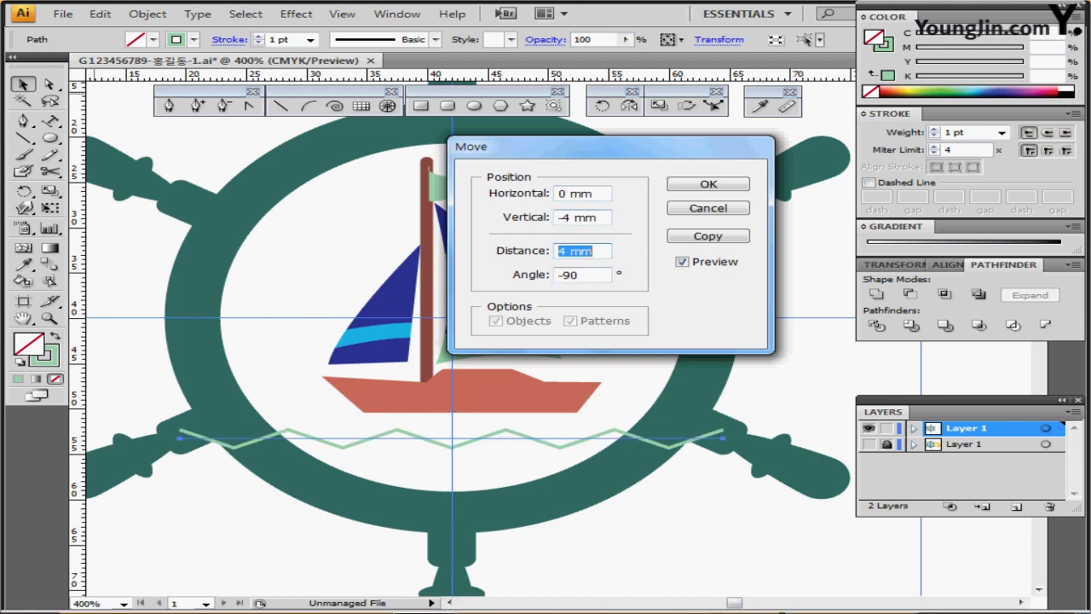
click(708, 237)
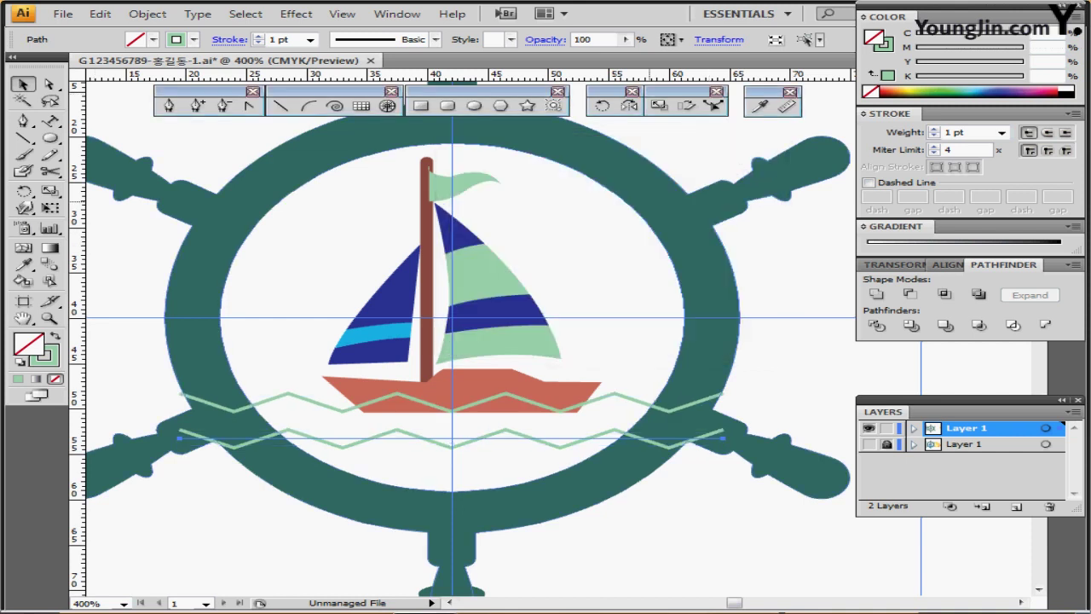
Step: Repeat the copy transformation once to add a third zigzag line, and clear the selection
key(ctrl+d)
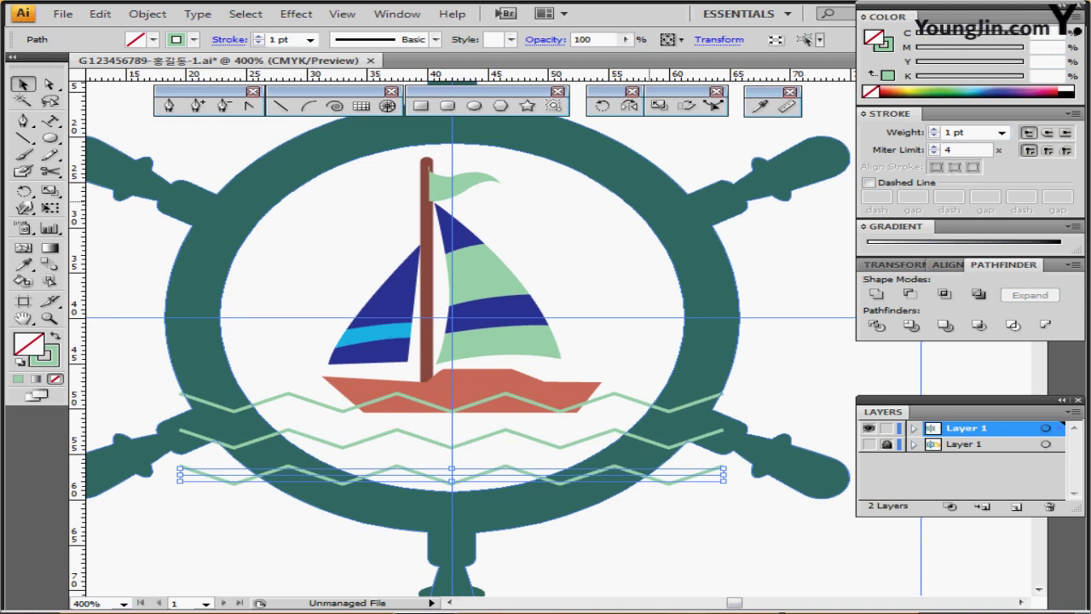
drag(683, 171, 663, 207)
key(ctrl+shift+a)
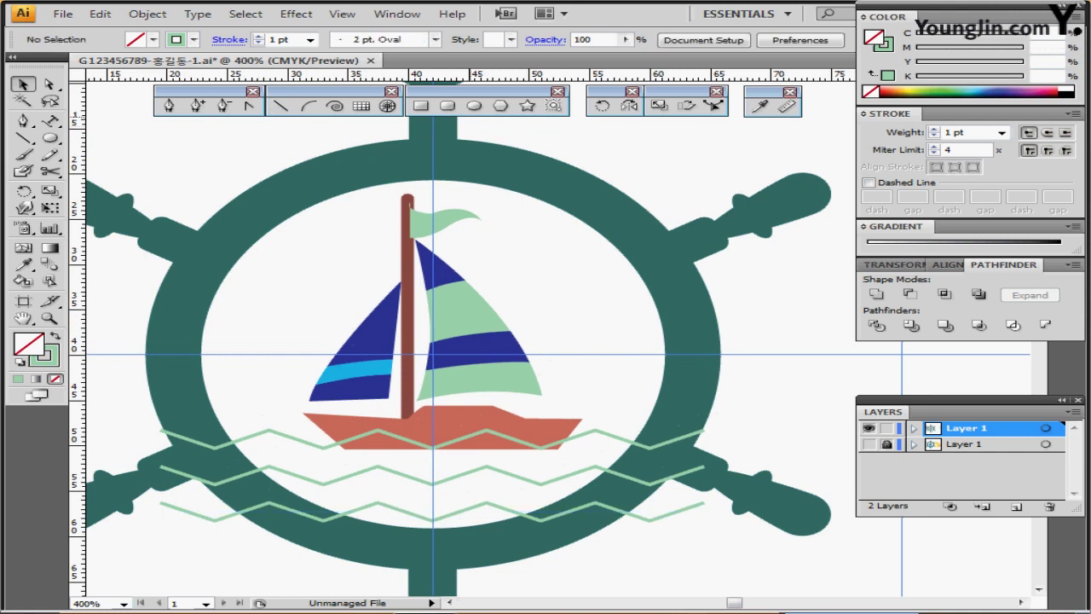
Step: Create a 38.8 mm circle centred on the guide intersection, with the default white fill and 1 pt black stroke
key(l)
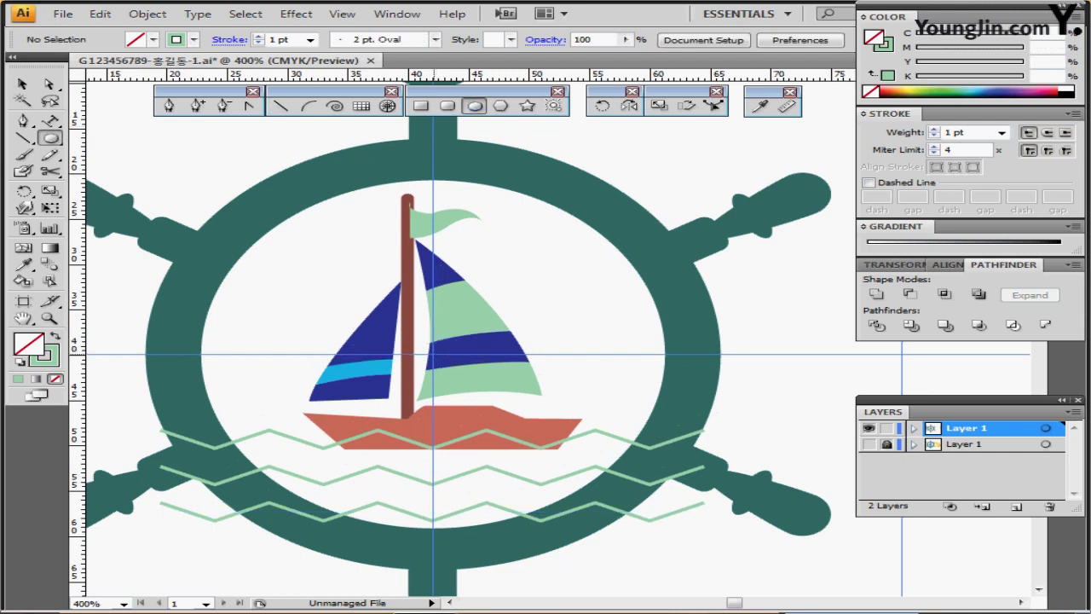
click(433, 352)
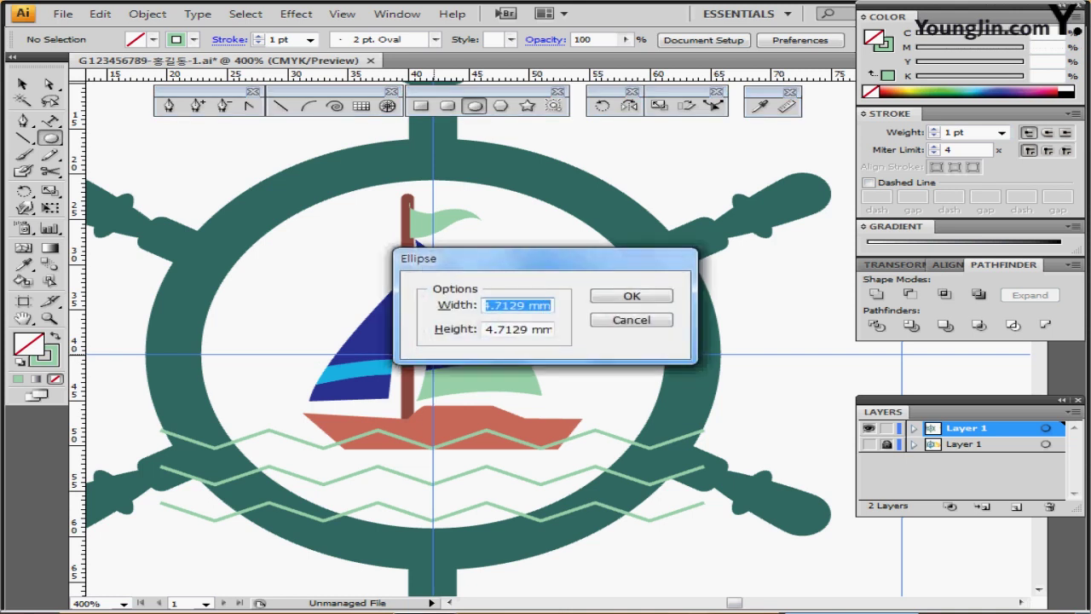
text(38.8)
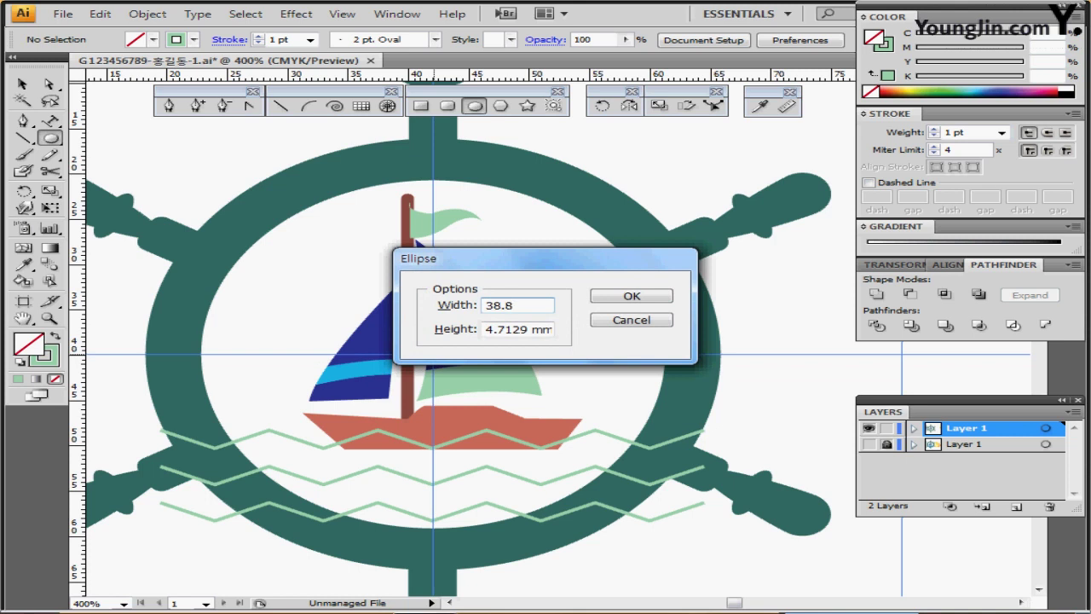
click(456, 329)
click(631, 295)
key(Return)
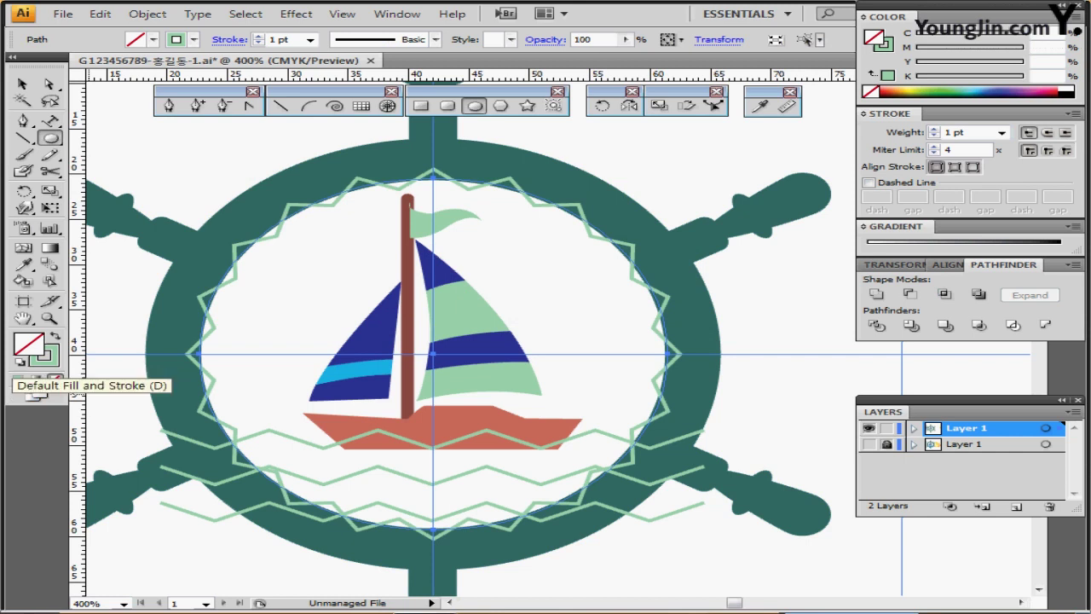
click(20, 363)
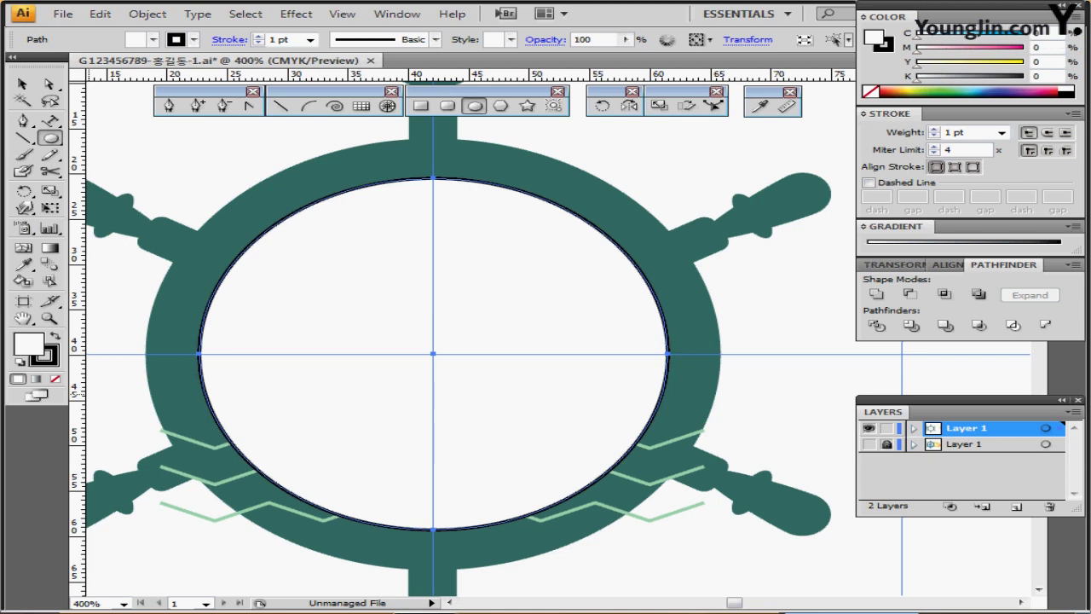
key(ctrl)
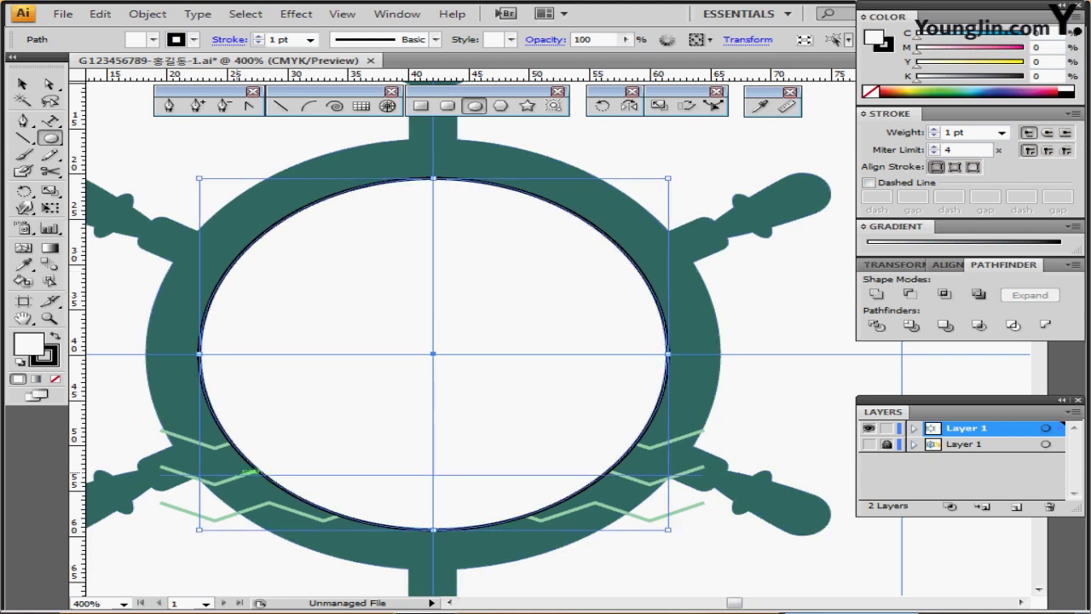
drag(168, 531, 178, 431)
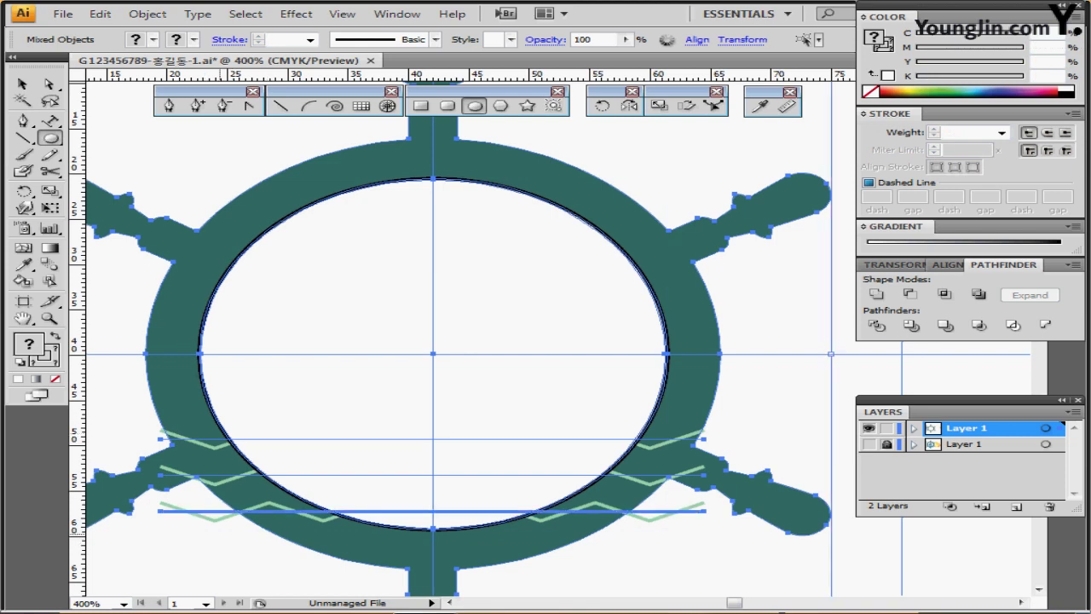
ctrl+click(199, 536)
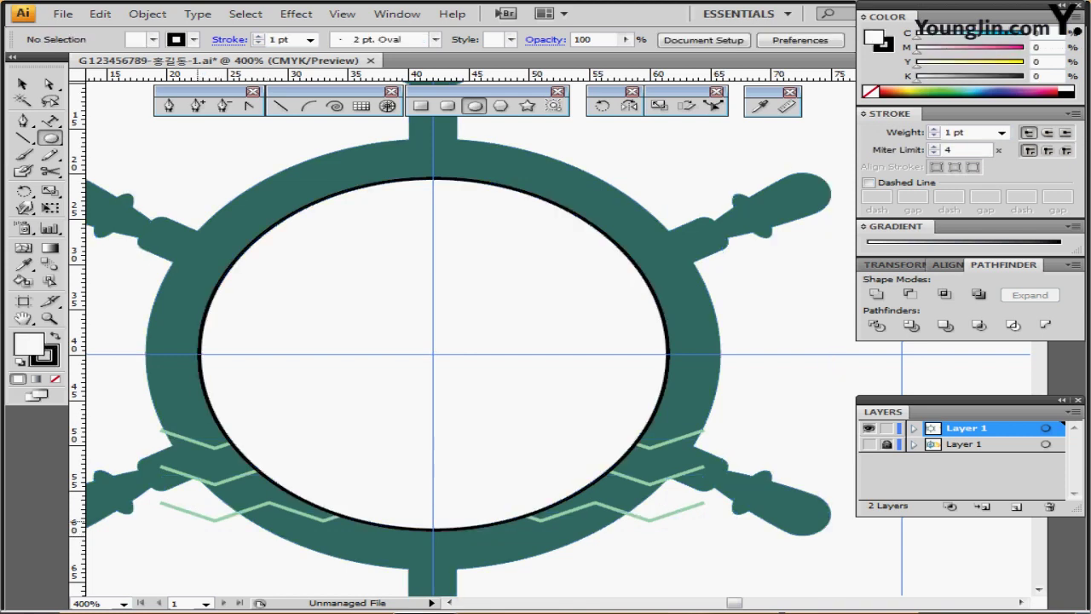
Step: Select the three zigzag lines in Outline view, return to Preview and expand their appearance
key(ctrl+y)
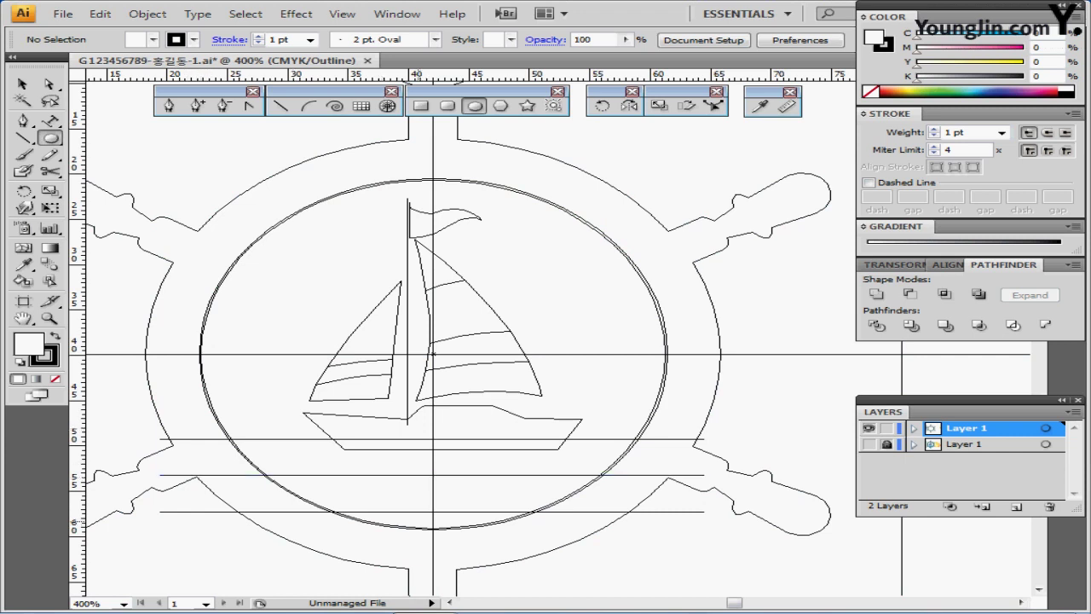
drag(292, 432, 301, 476)
shift+click(368, 512)
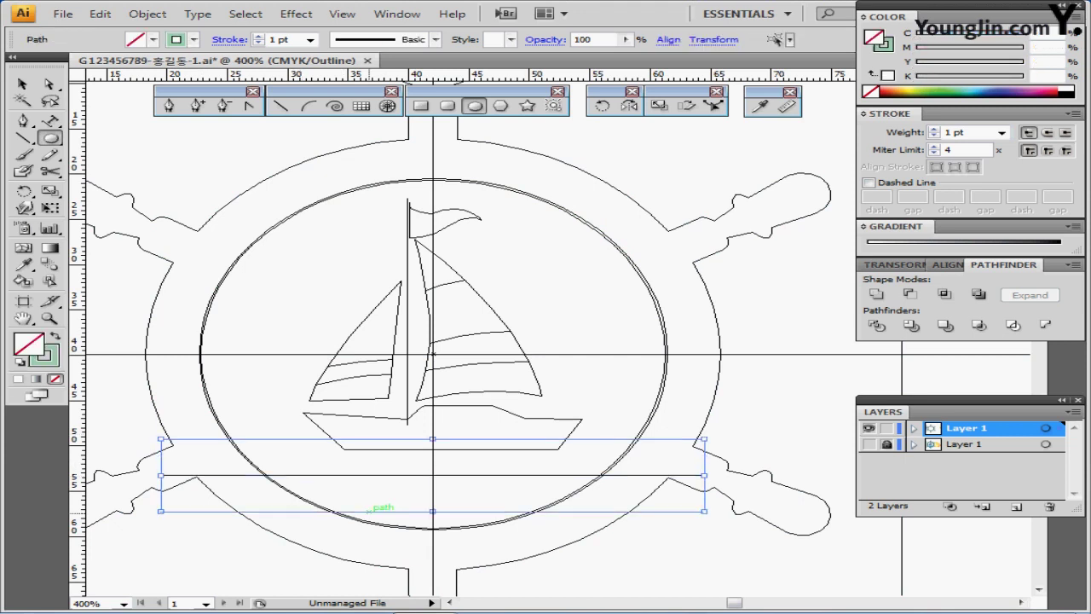
key(ctrl+y)
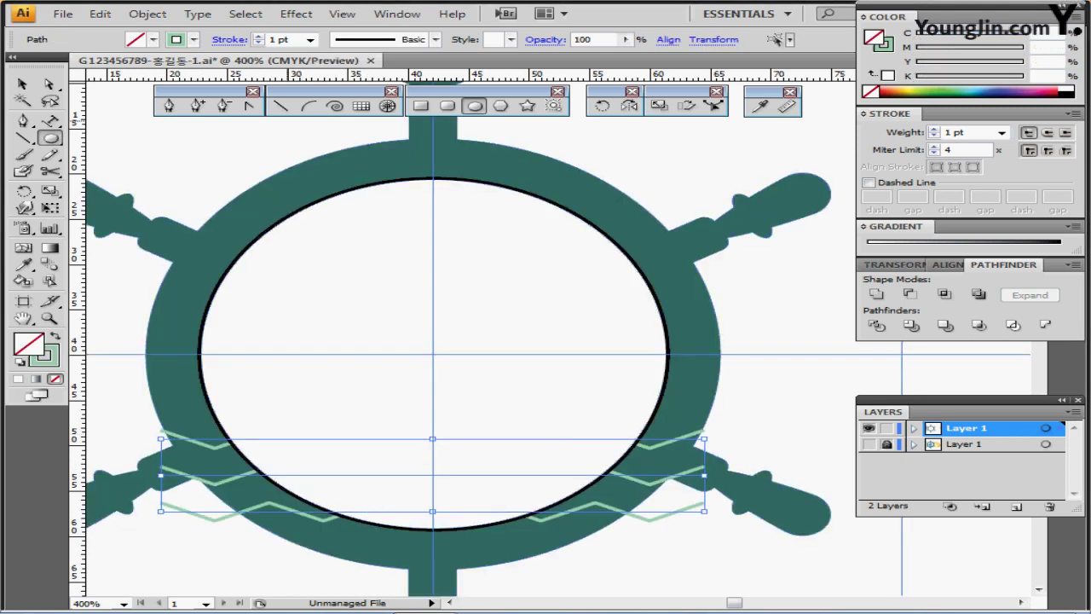
click(147, 13)
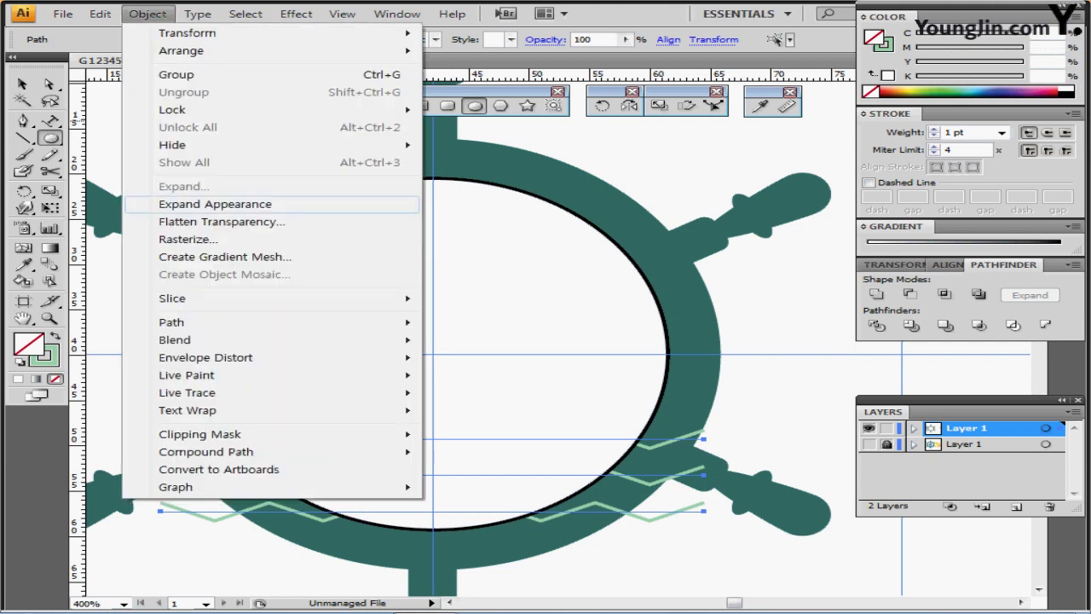
click(229, 203)
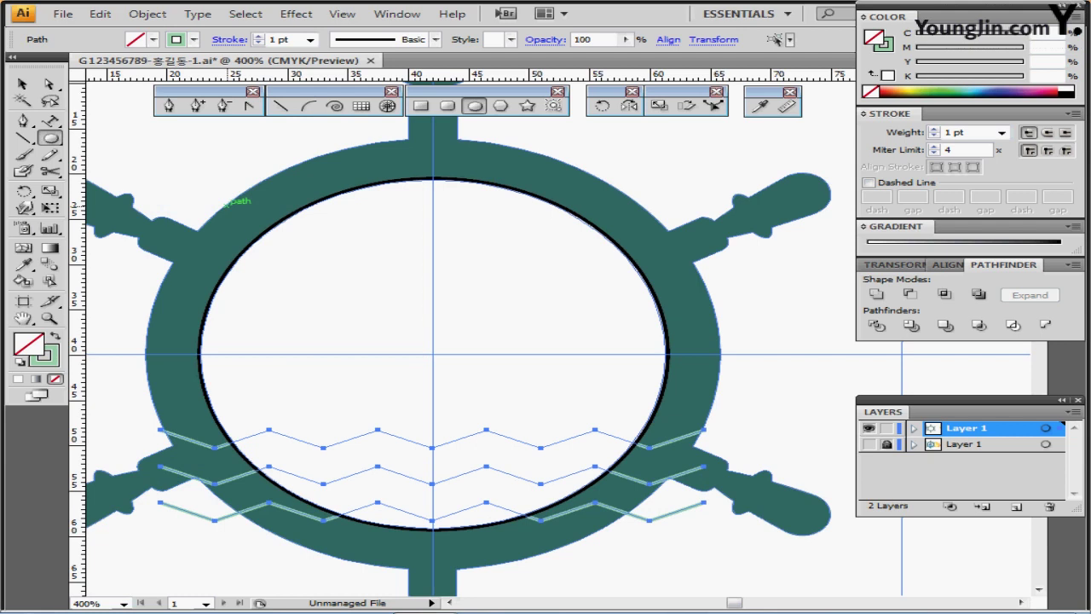
Step: Divide the circle along the three zigzag lines, and delete its section above the waves in the isolated group
ctrl+shift+click(242, 253)
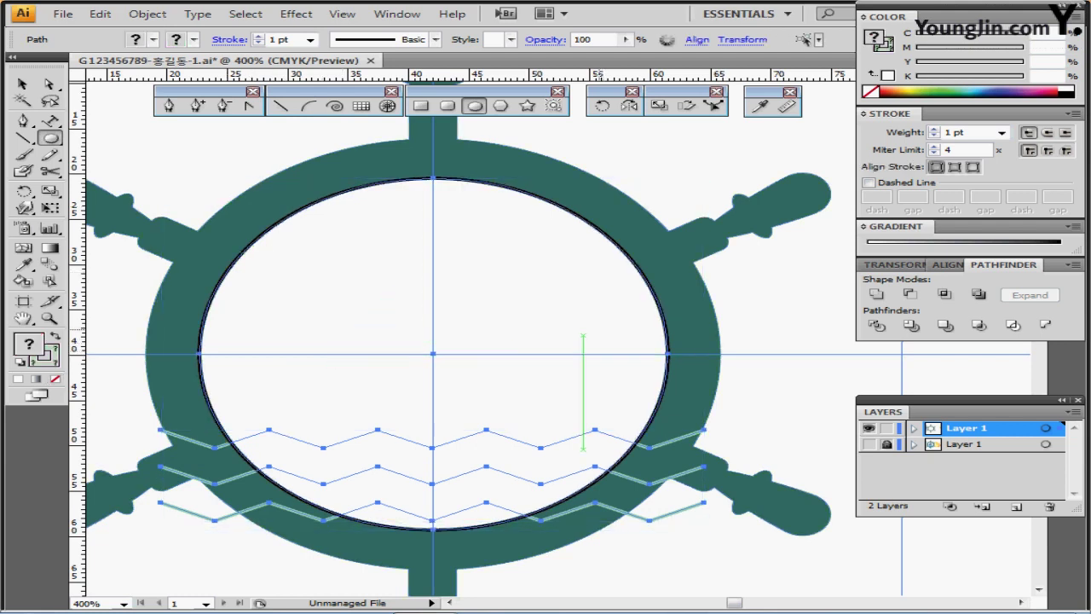
click(876, 325)
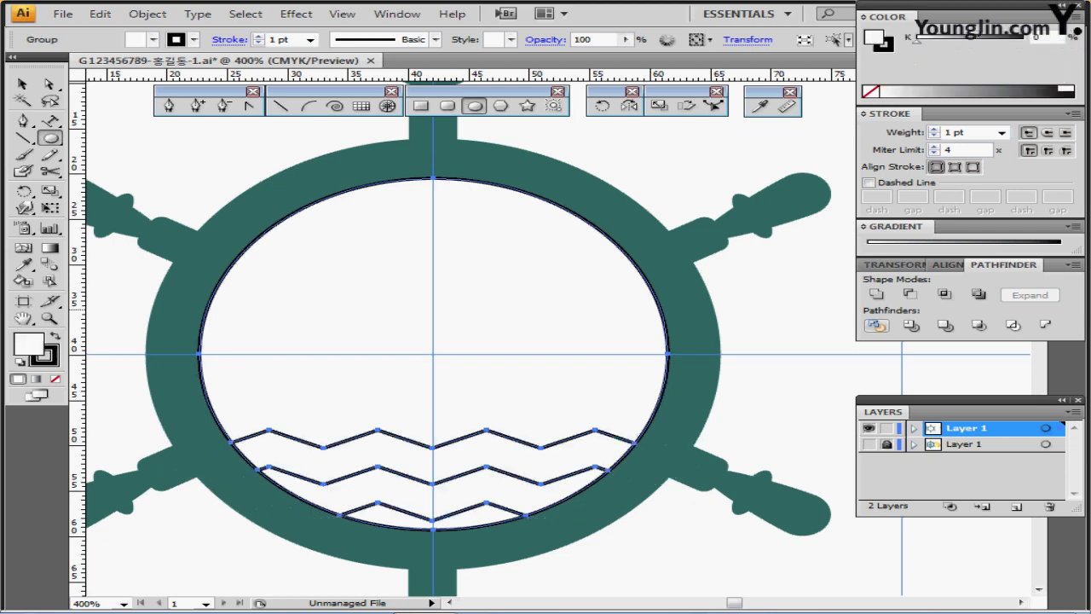
key(ctrl)
ctrl+double_click(549, 333)
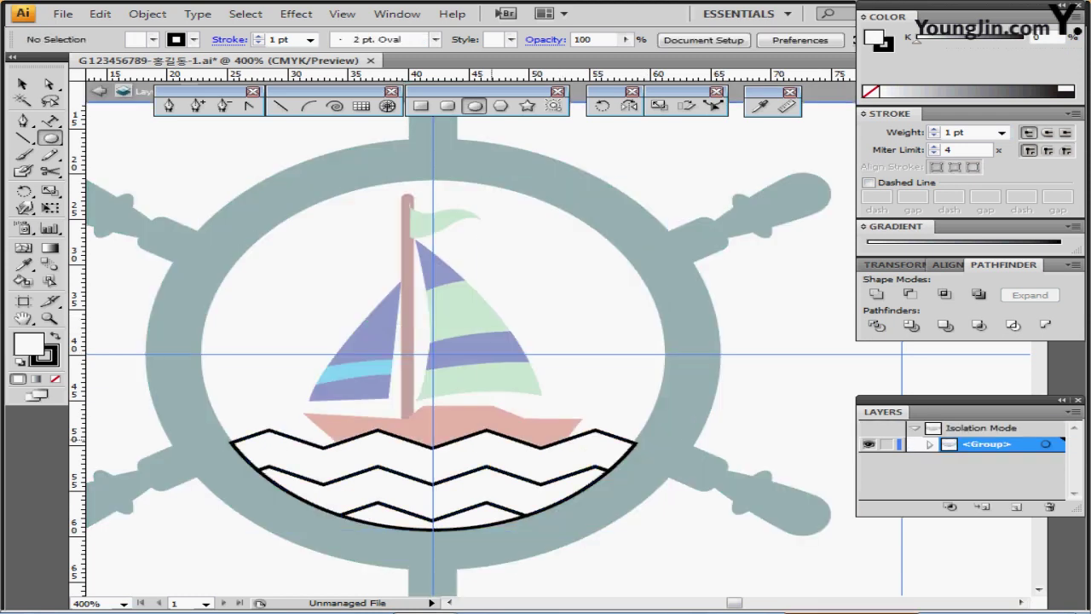
Step: Fill the top wave band with the lightest of the three blue swatches beside the artwork, replacing its black stroke
key(ctrl+minus)
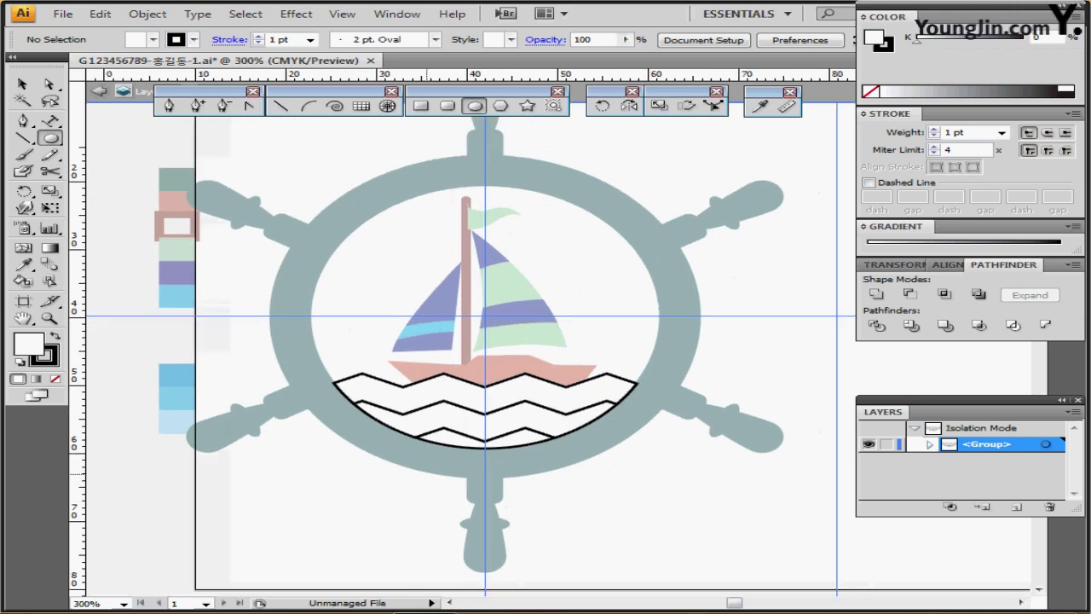
ctrl+click(425, 400)
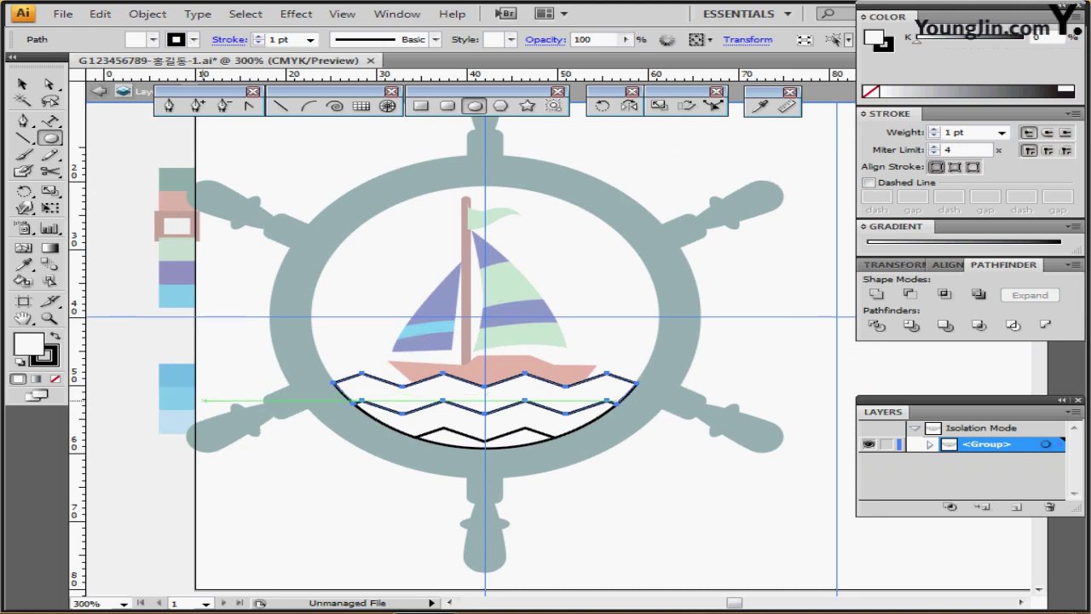
key(i)
click(175, 418)
Step: Fill the middle wave band with the medium blue swatch and the lowest band with the darkest blue swatch, and exit isolation mode
ctrl+click(395, 418)
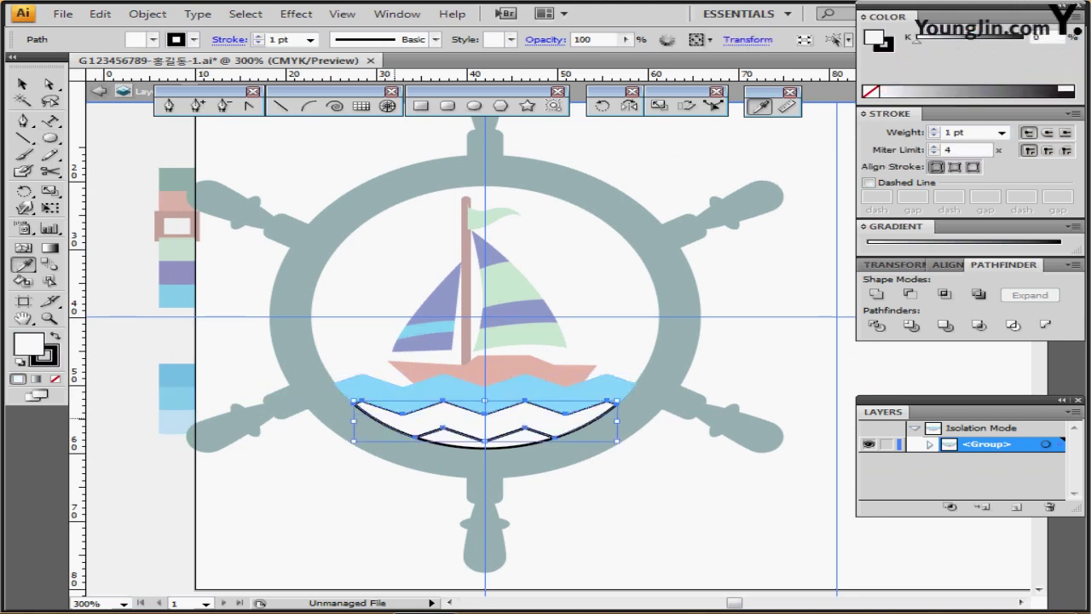
click(178, 399)
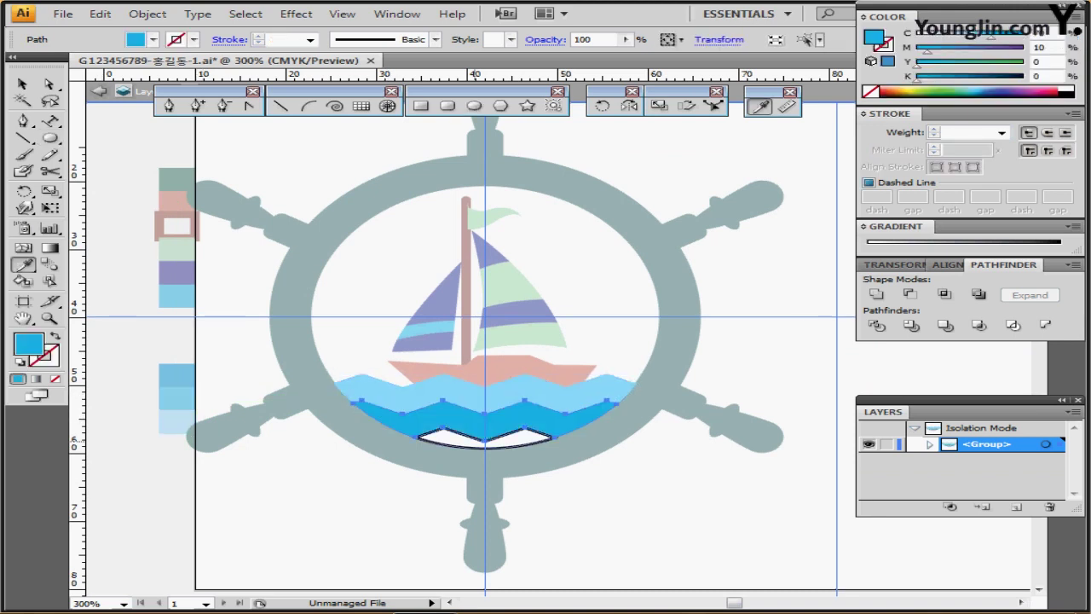
ctrl+click(477, 442)
click(171, 375)
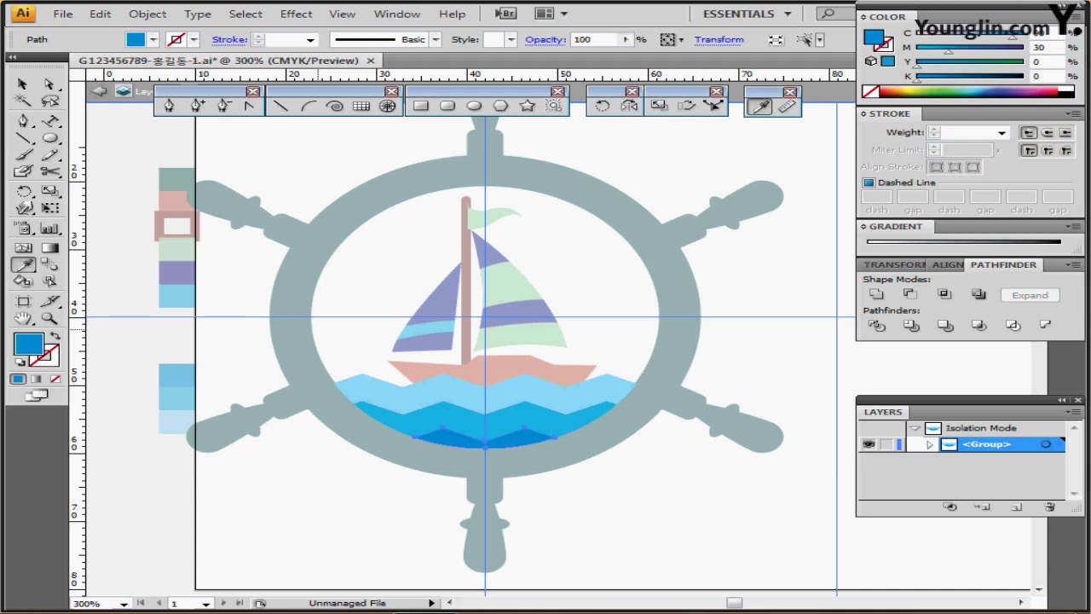
double_click(262, 315)
drag(783, 292, 481, 312)
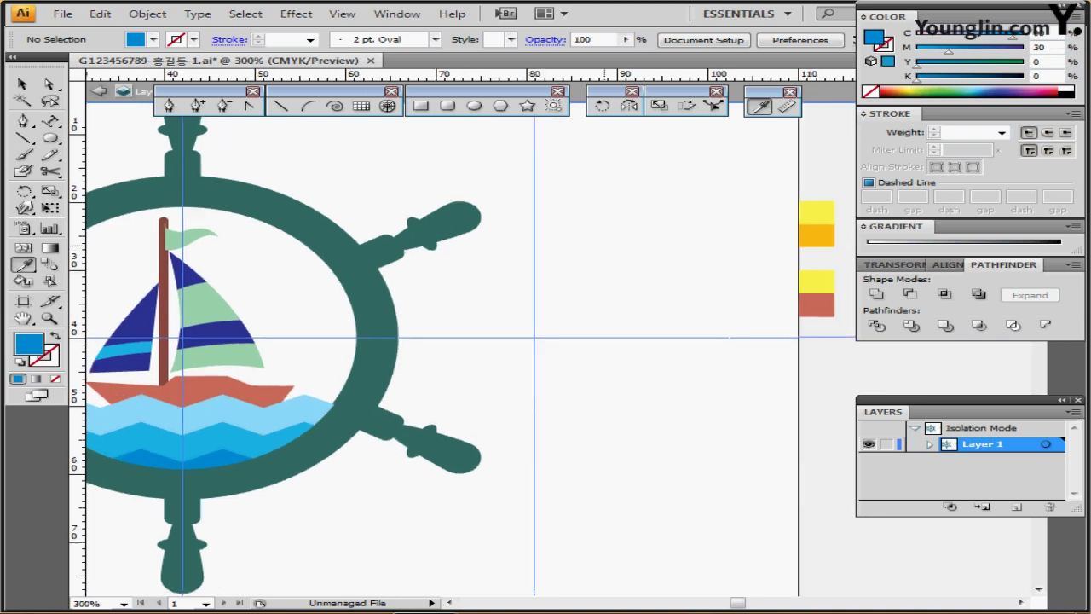
key(Escape)
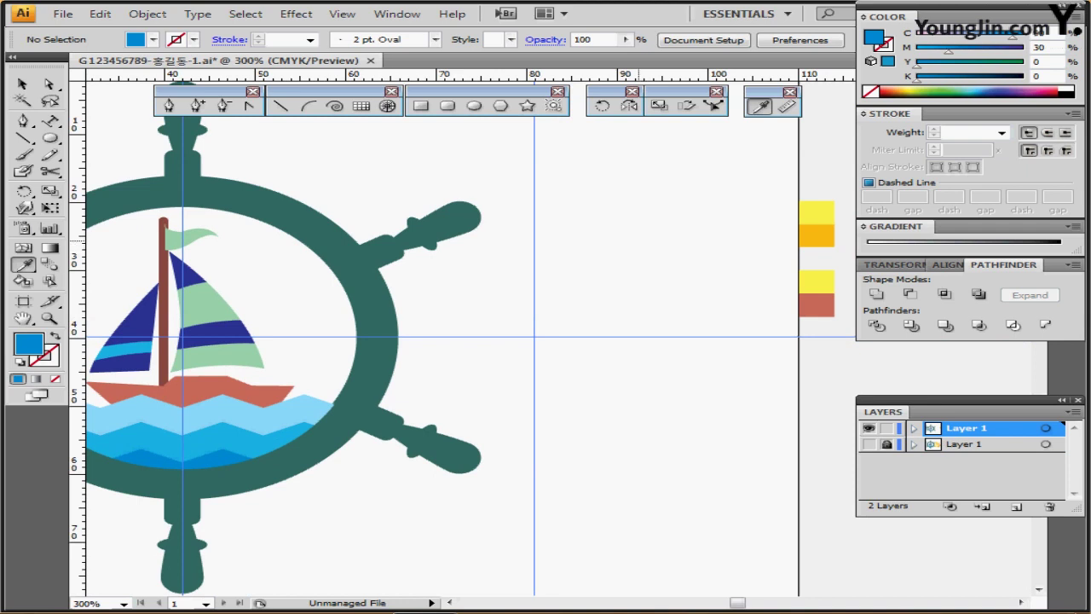
Step: Create a 9 mm circle in the yellow of the uppermost swatch and centre it on the vertical guide beside the wheel
mouse_move(639, 241)
mouse_down()
mouse_move(608, 240)
mouse_move(622, 249)
mouse_up()
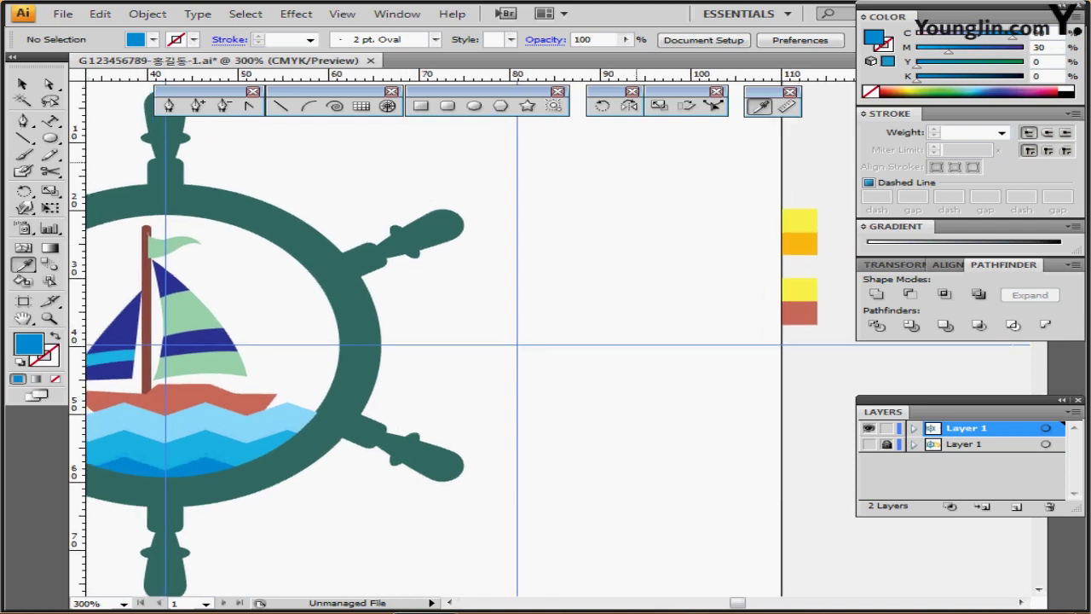
click(474, 106)
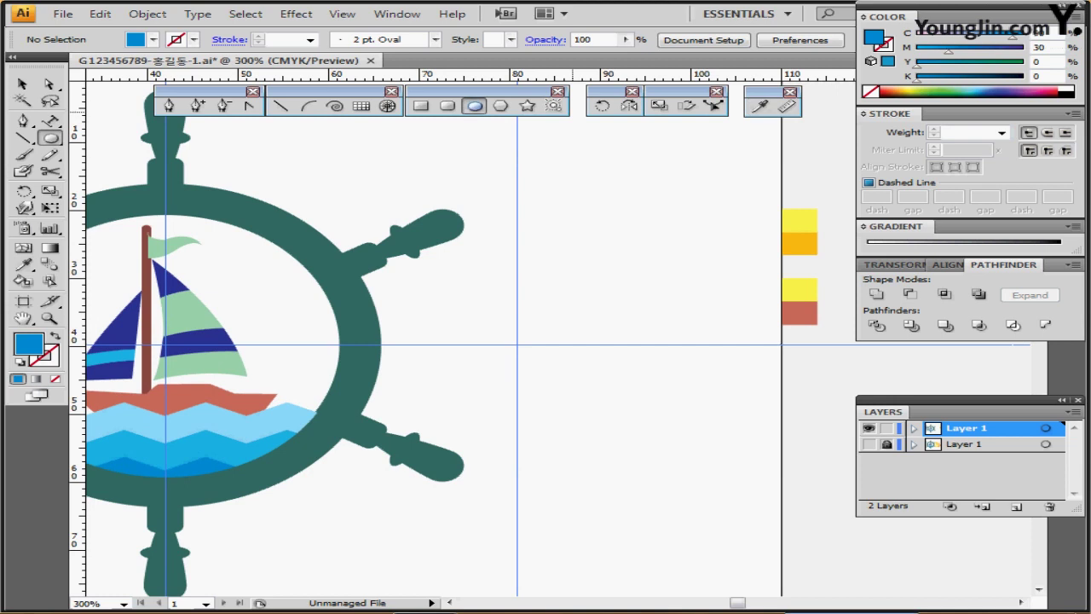
ctrl+click(799, 220)
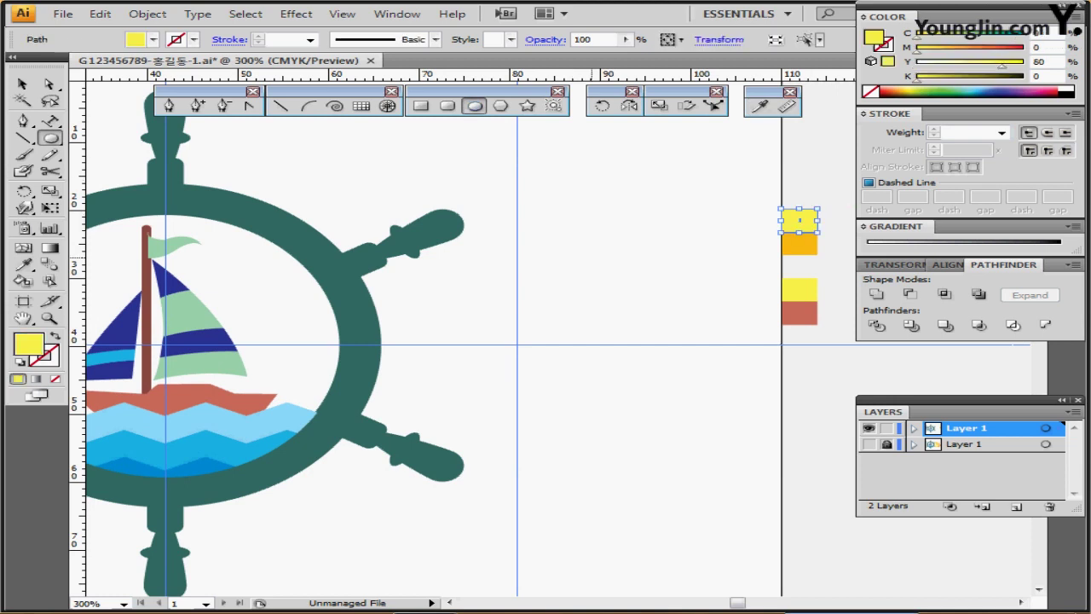
click(580, 208)
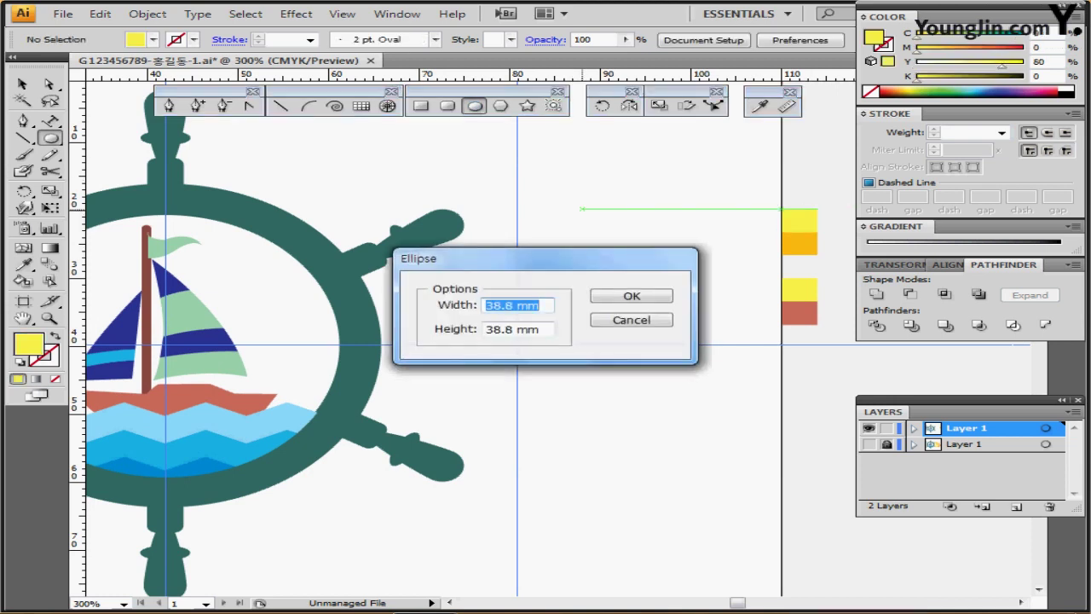
text(9)
key(Tab)
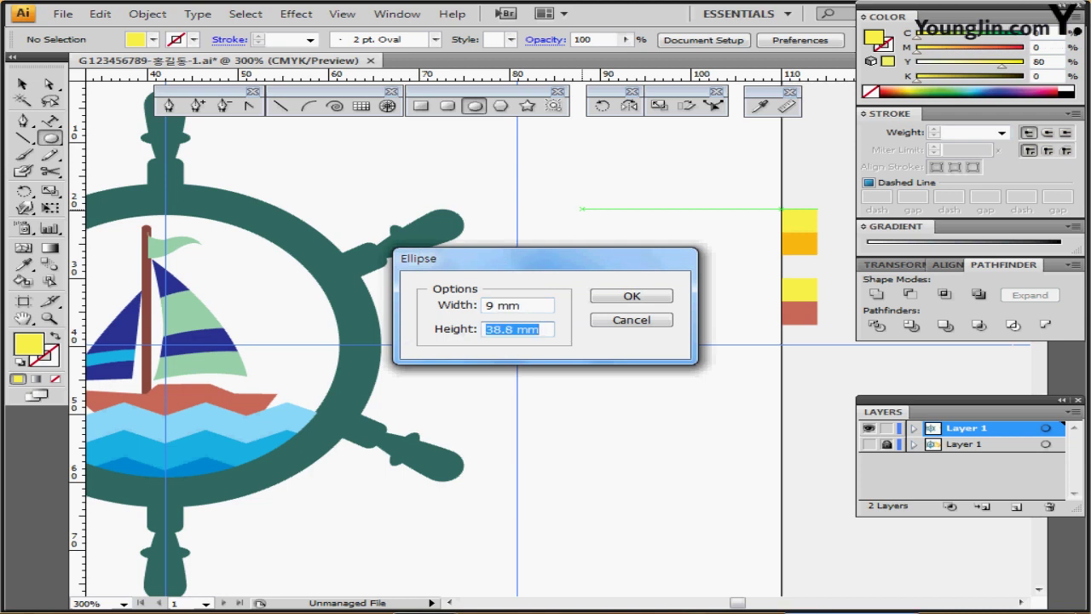
text(9 mm)
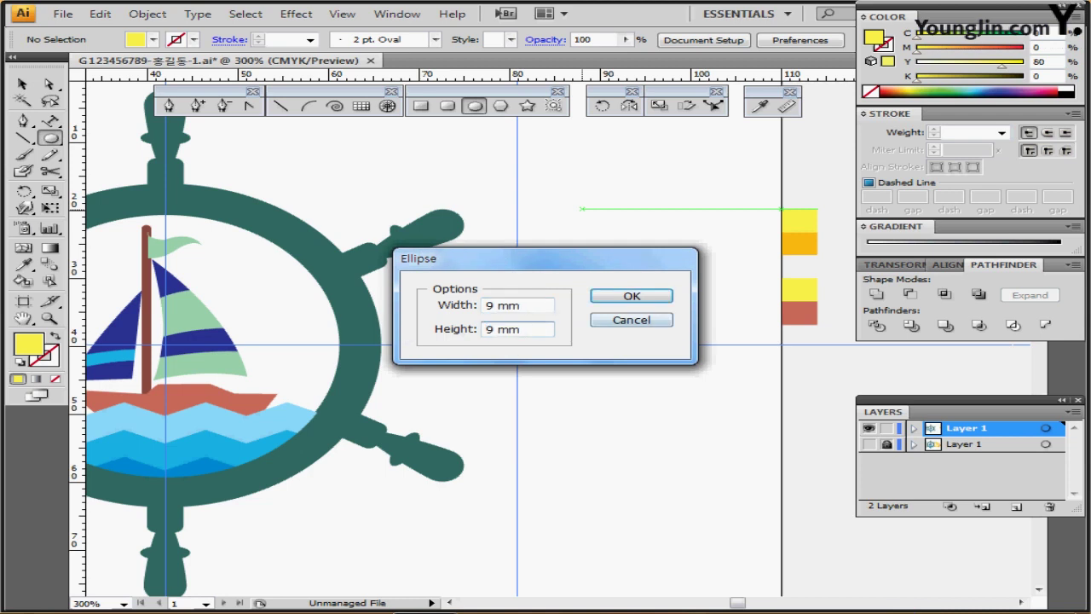
key(Return)
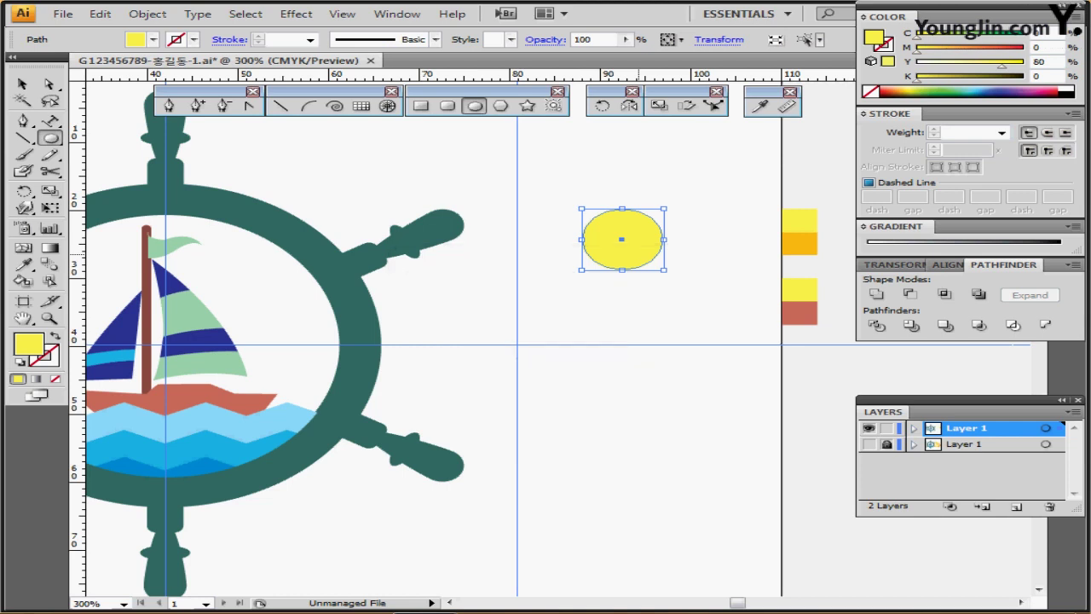
drag(640, 250, 535, 179)
drag(543, 233, 555, 271)
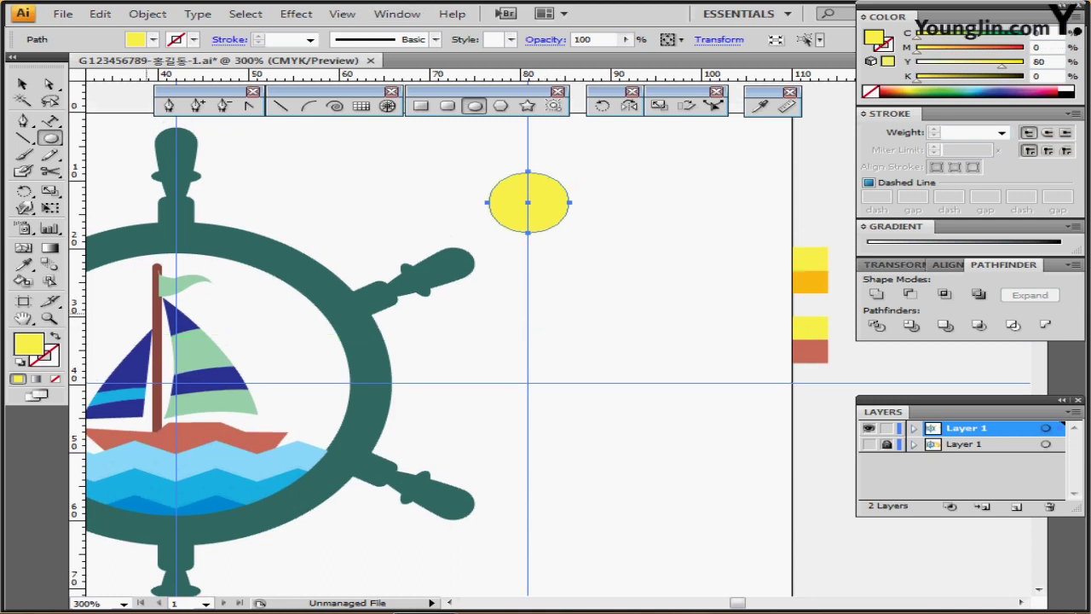
Step: Swap the circle's fill and stroke so it has a yellow outline only, and set the stroke weight to 10 pt
key(z)
key(shift+x)
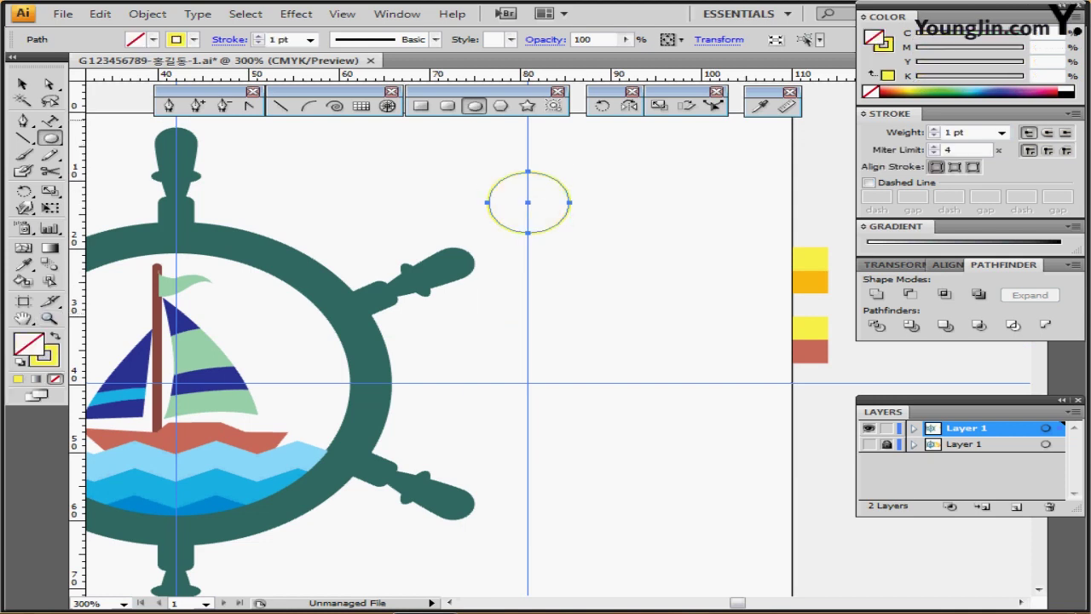
click(954, 132)
text(10)
key(Return)
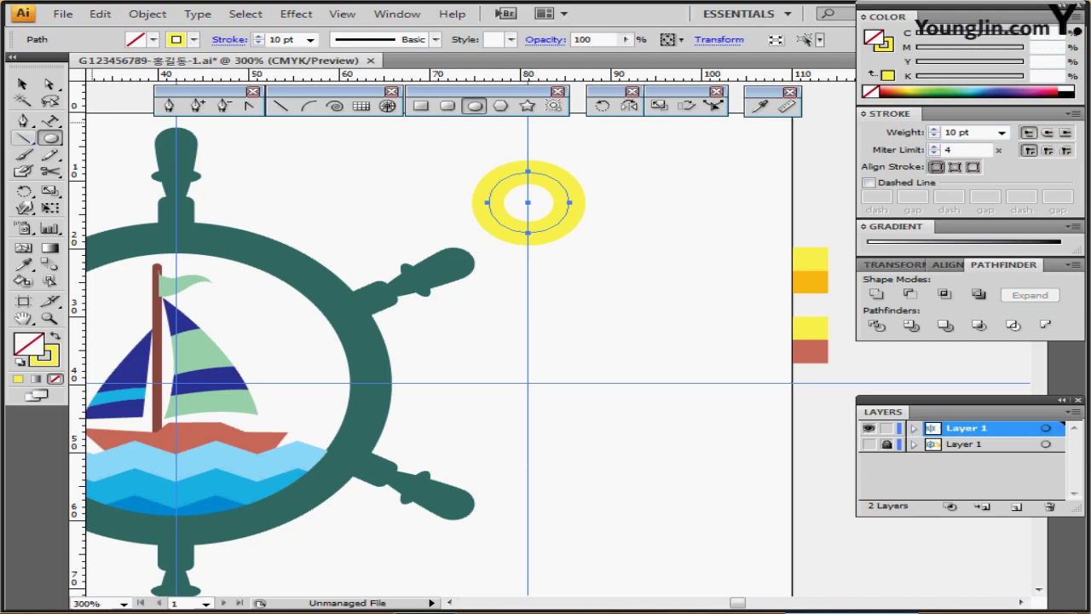
Step: Create a 34 mm line at a 90° angle from the yellow ring's centre, with the same 10 pt yellow stroke
click(23, 138)
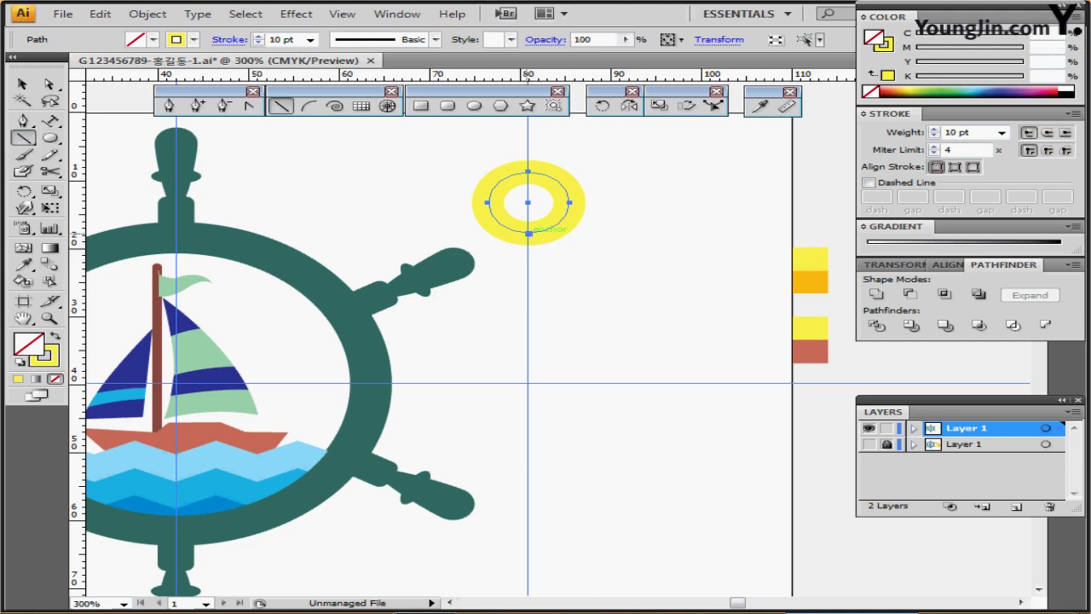
click(528, 233)
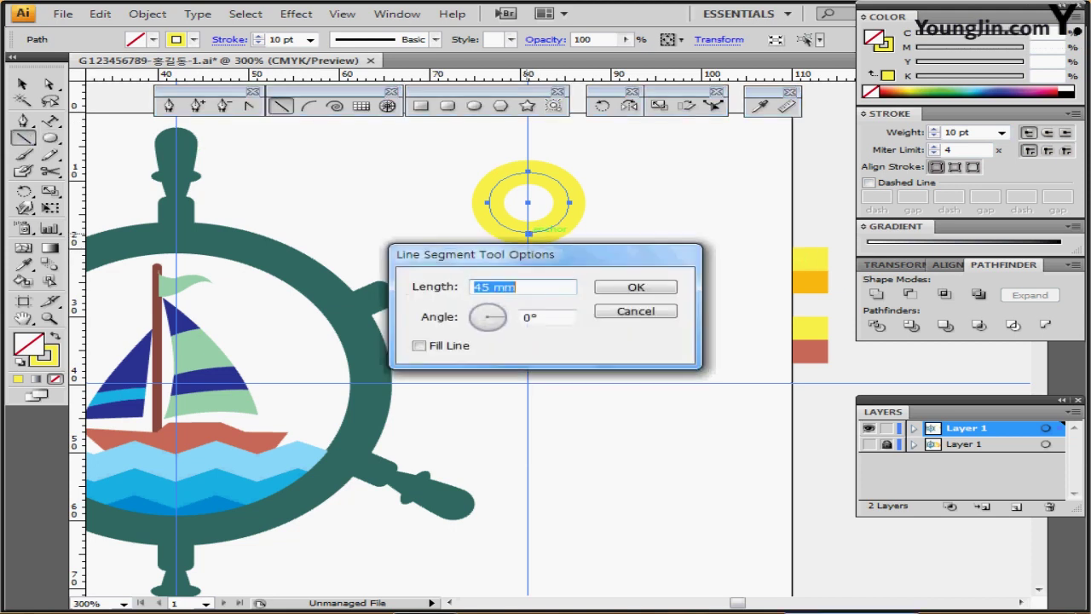
click(636, 310)
click(528, 202)
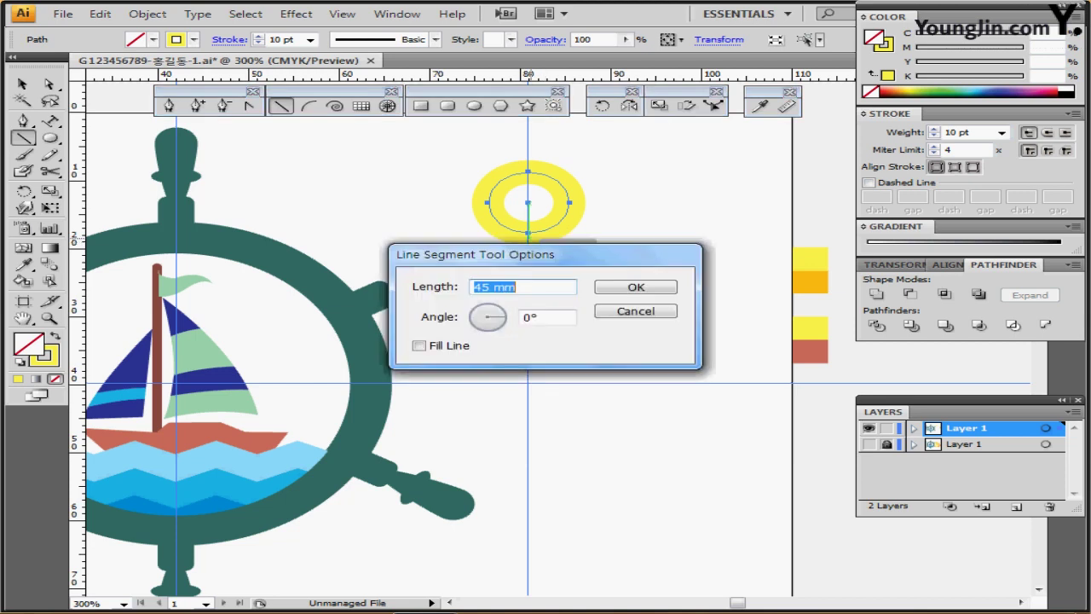
text(34)
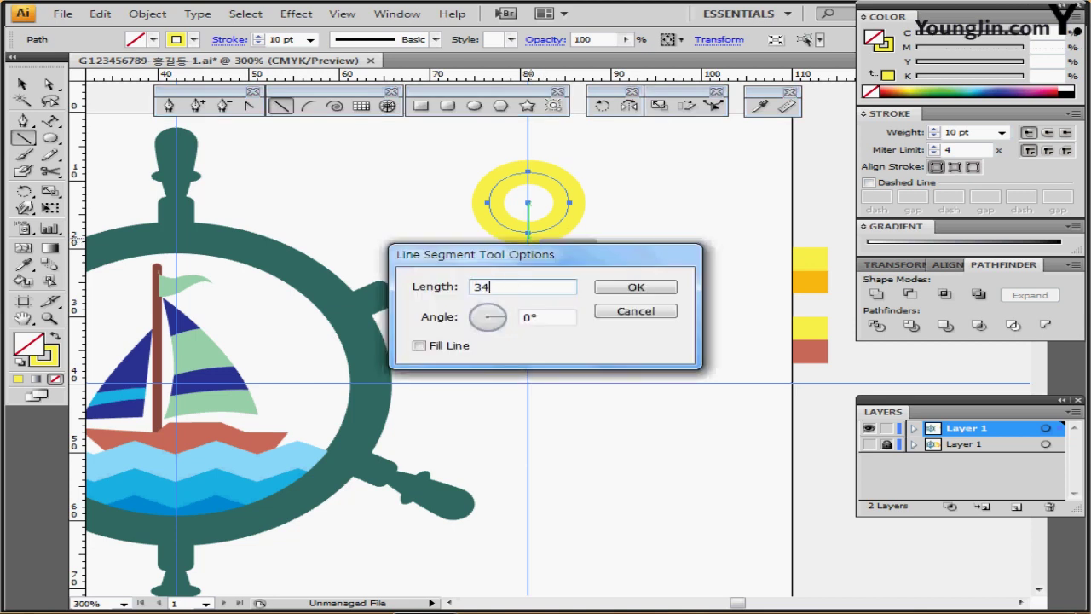
key(Tab)
text(90)
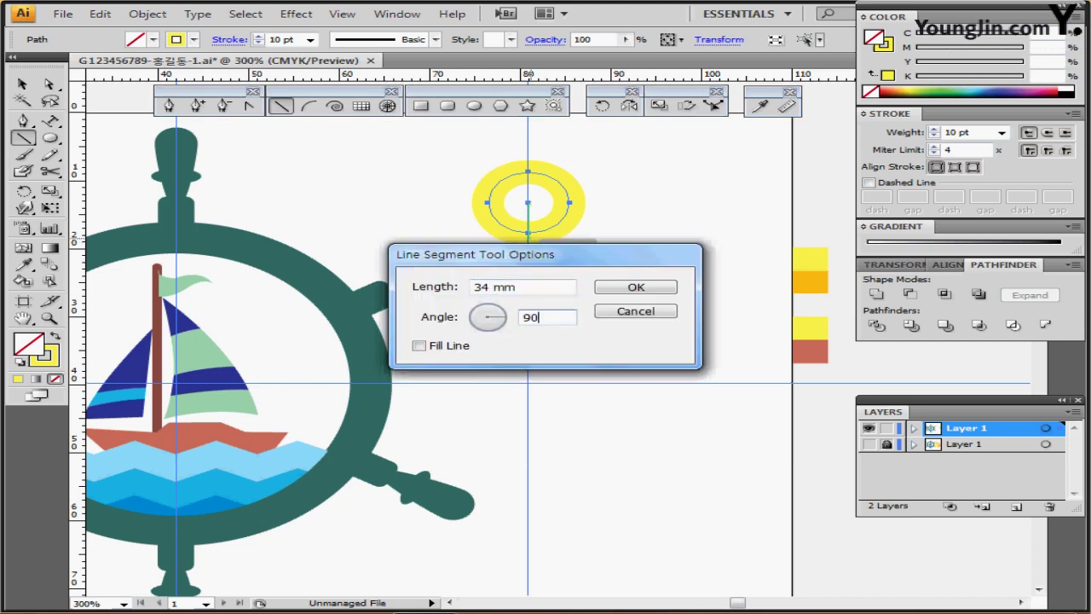
key(Tab)
key(Return)
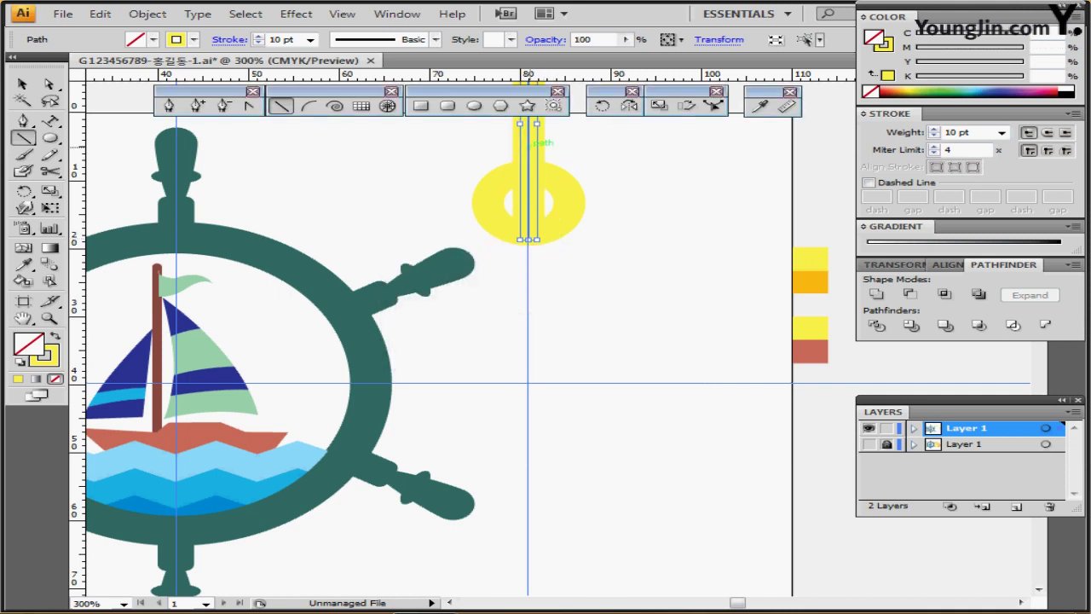
Step: Move the vertical line down along the guide so its upper end slightly overlaps the ring's lower edge, and deselect it
drag(529, 145, 528, 361)
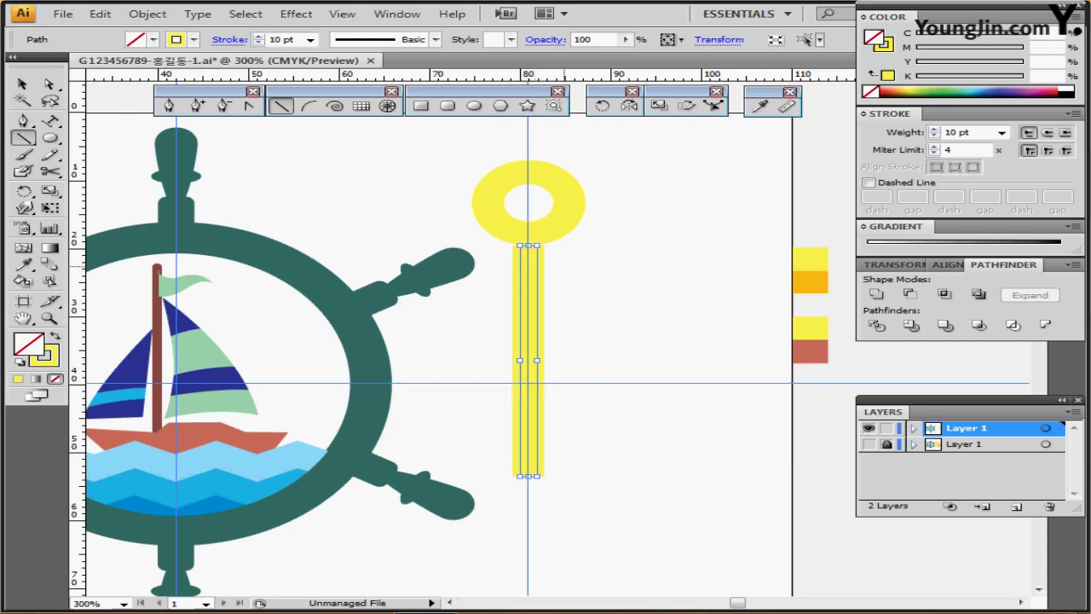
key(Up)
key(Up)
key(Up)
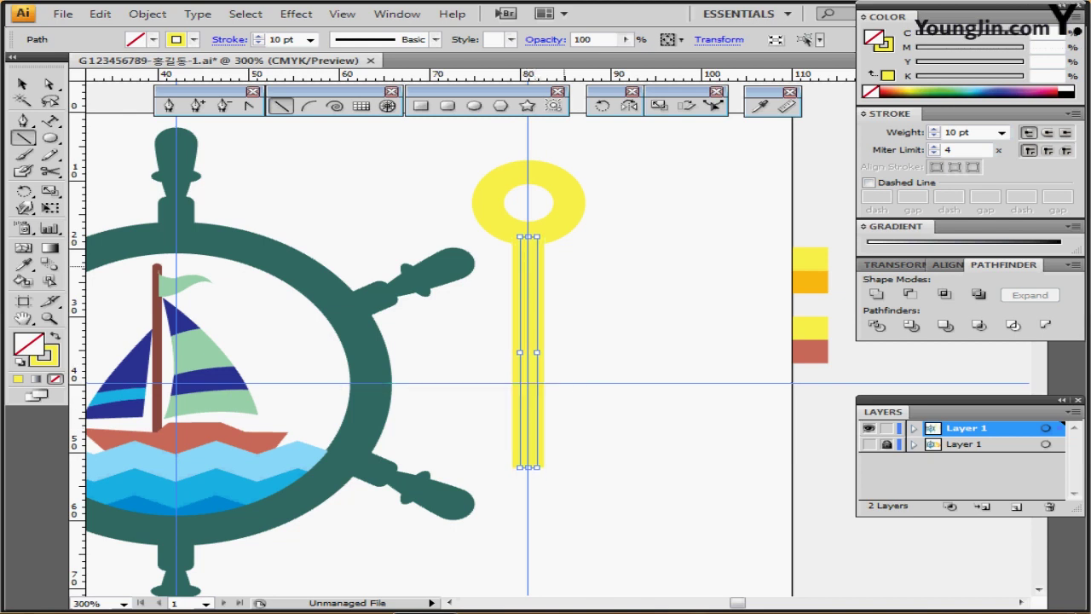
ctrl+click(629, 318)
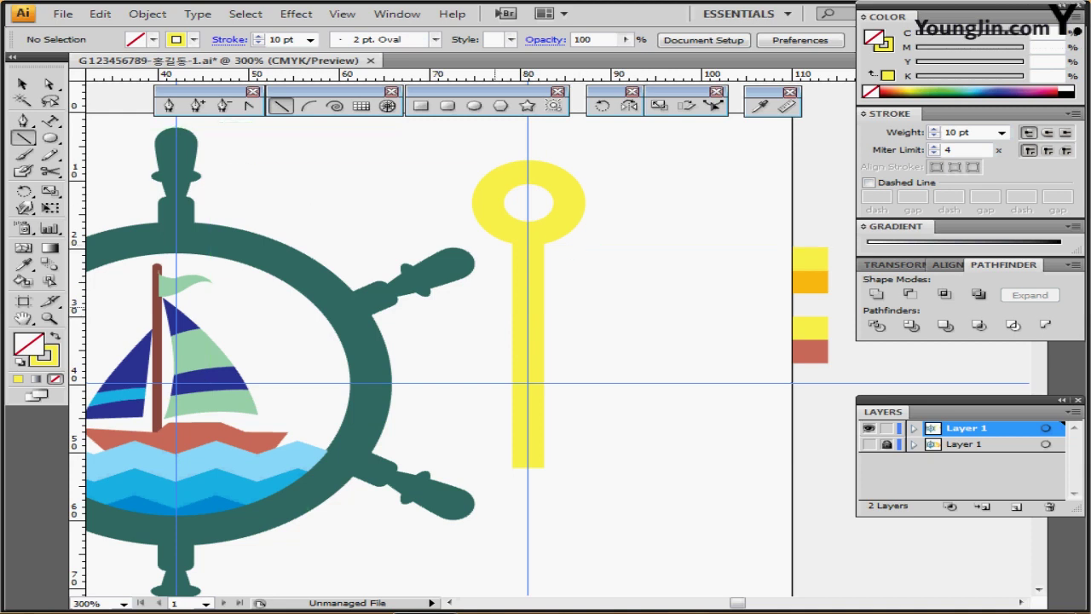
Step: Draw a horizontal crossbar about 28 mm long just below the ring, and align the ring, shaft and crossbar by their horizontal centres
drag(402, 268, 654, 270)
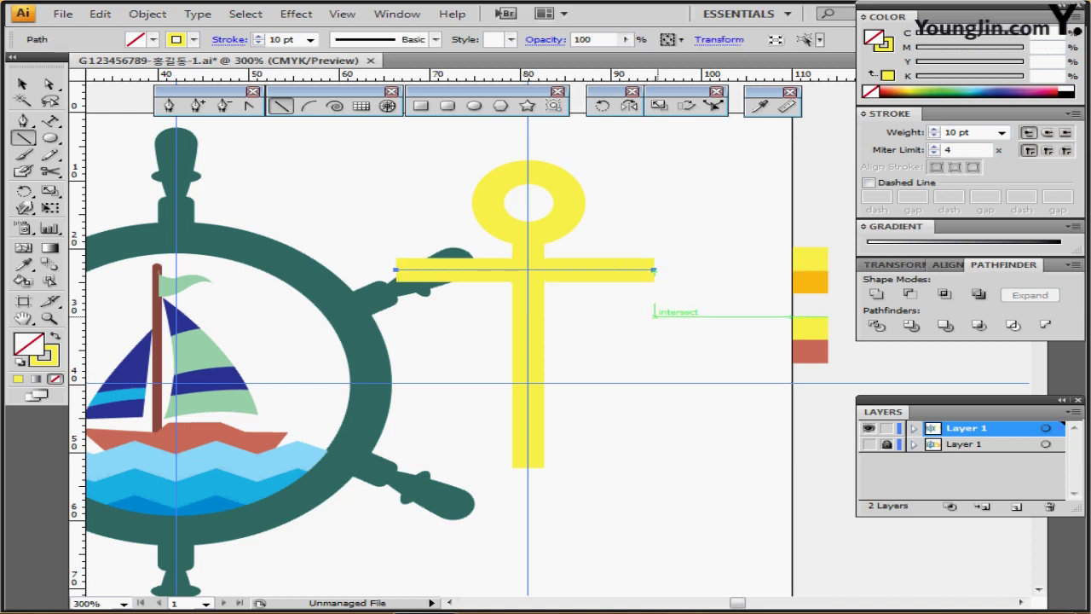
ctrl+click(657, 310)
drag(598, 145, 524, 290)
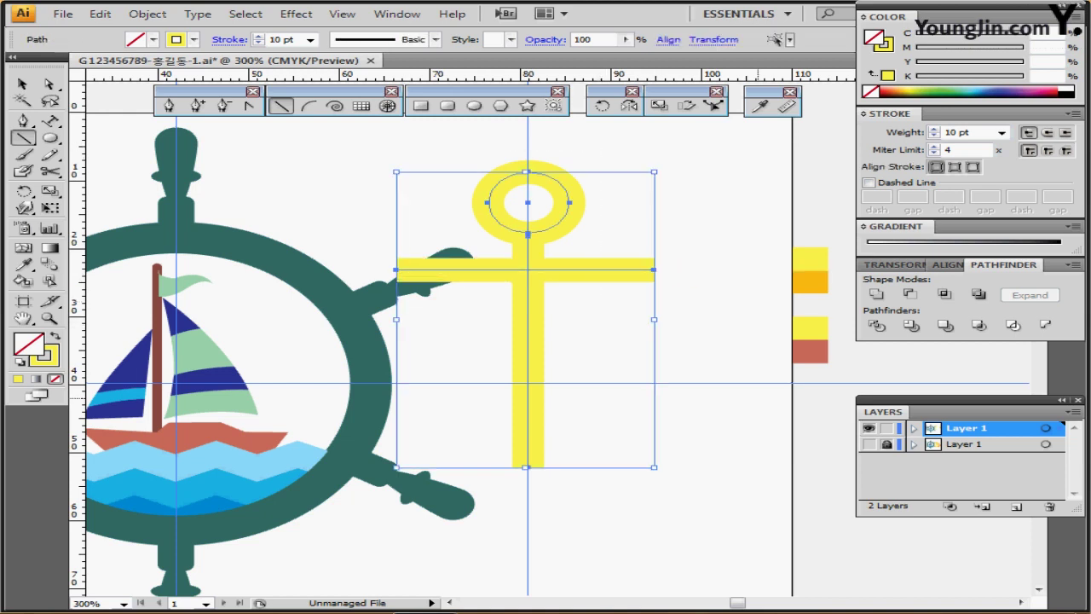
click(948, 264)
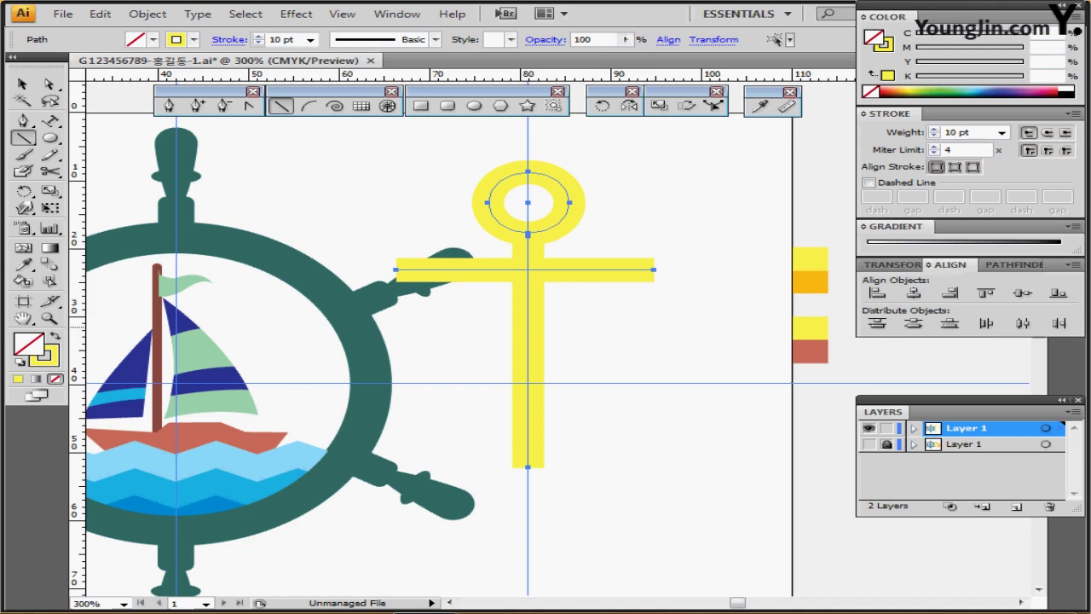
click(913, 292)
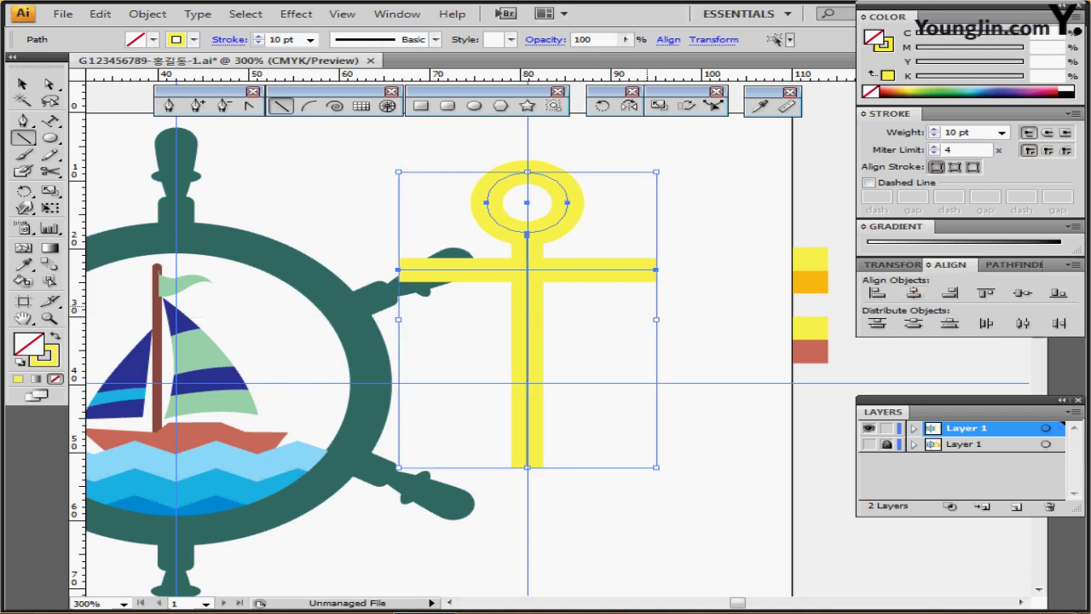
ctrl+click(648, 305)
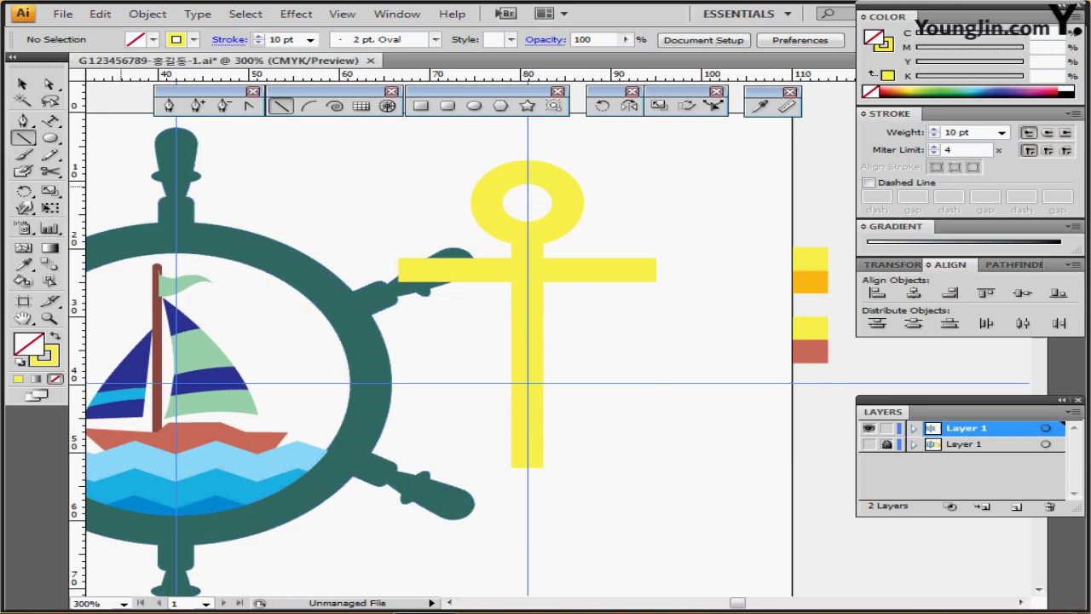
Step: Delete the whole ship's wheel artwork, including the leftover green ellipse of its lower handle, keeping only the yellow anchor parts
drag(116, 168, 383, 549)
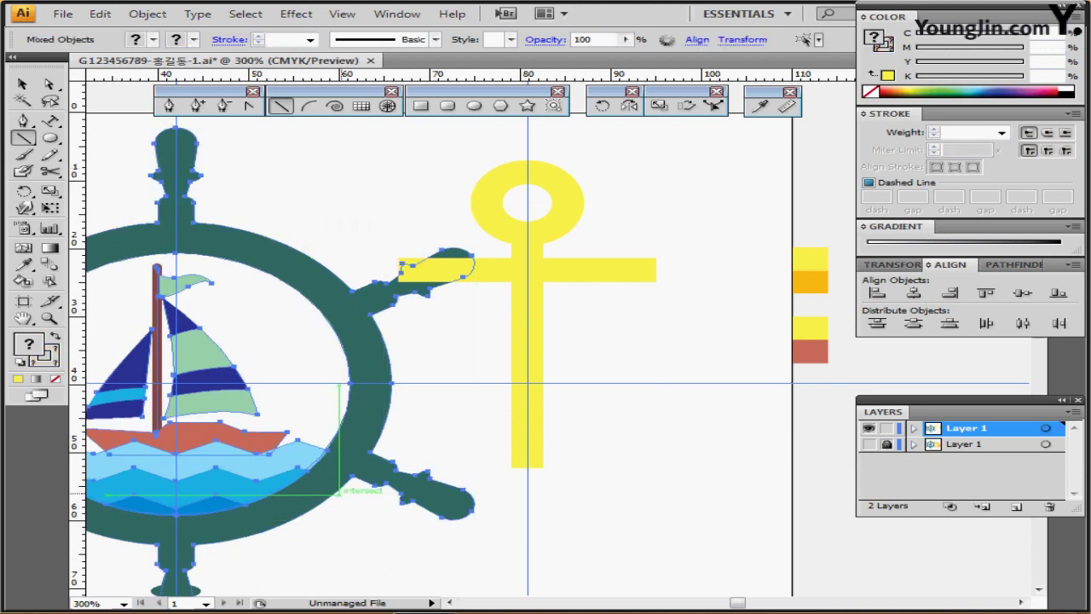
key(Delete)
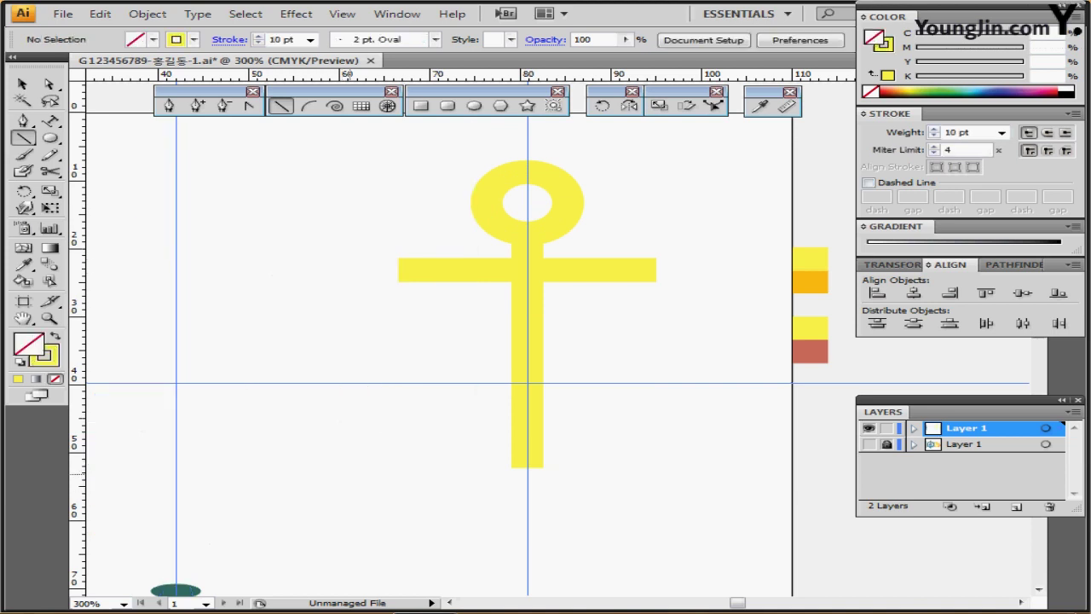
drag(399, 444, 355, 442)
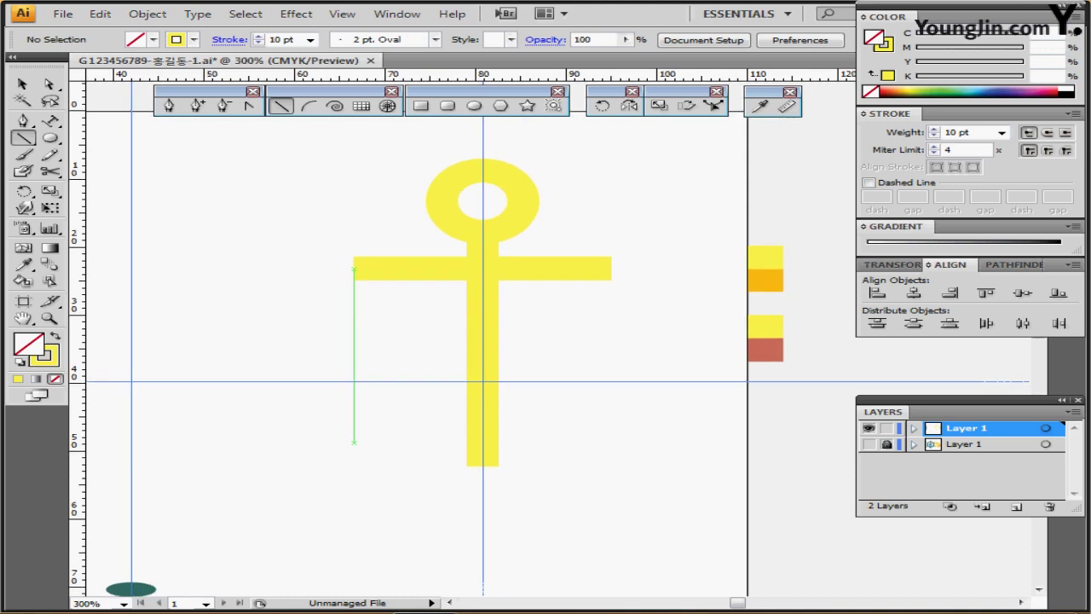
ctrl+click(132, 589)
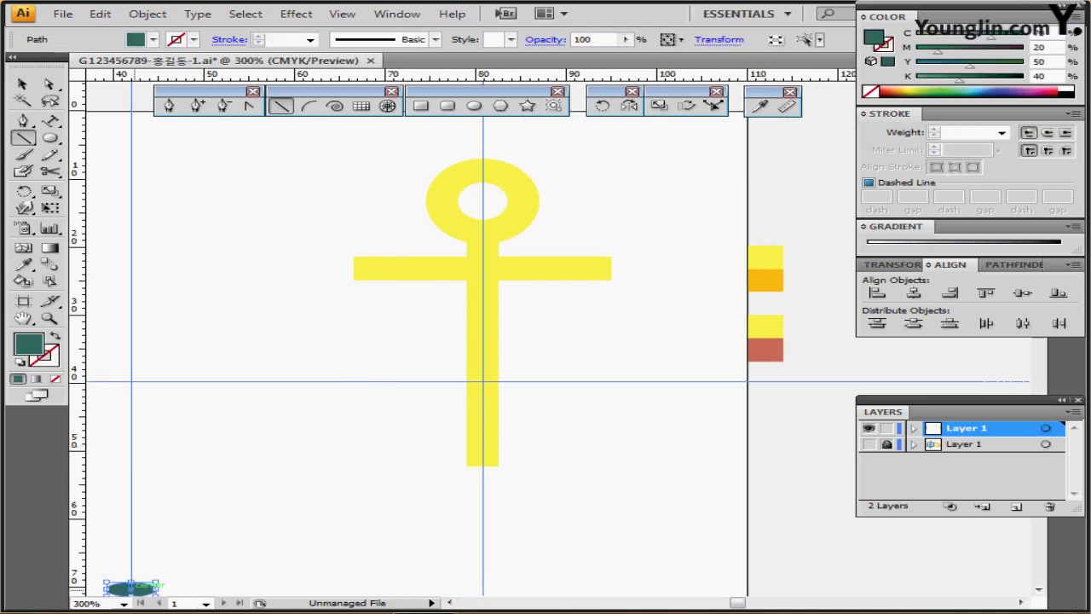
key(Delete)
drag(268, 418, 250, 378)
drag(304, 235, 327, 270)
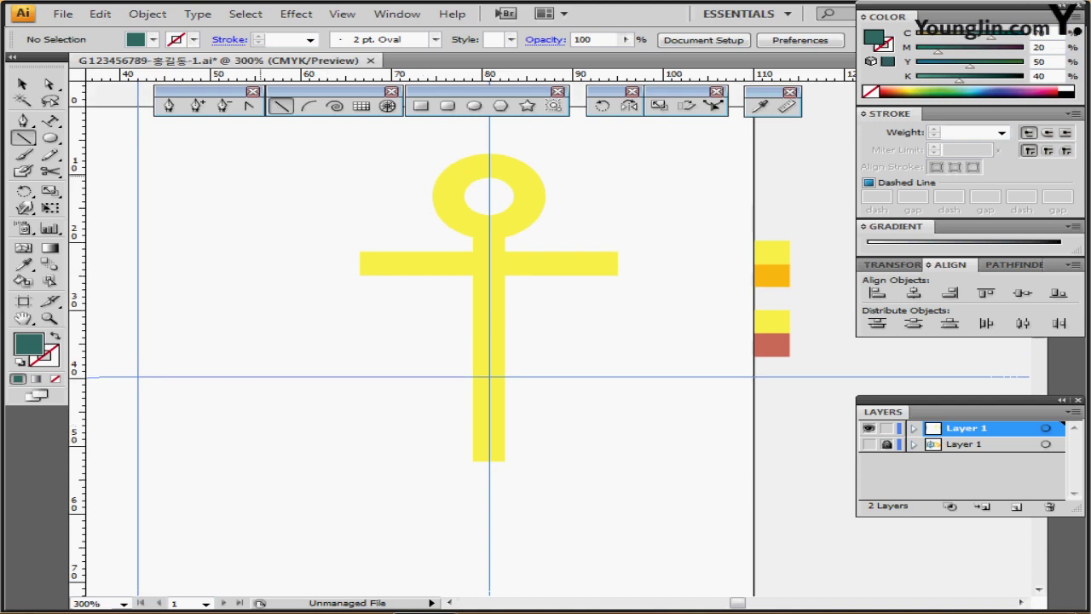
Step: Draw the first curved Pen segment of the anchor's left arm, running from near the horizontal guide down towards the shaft
click(169, 106)
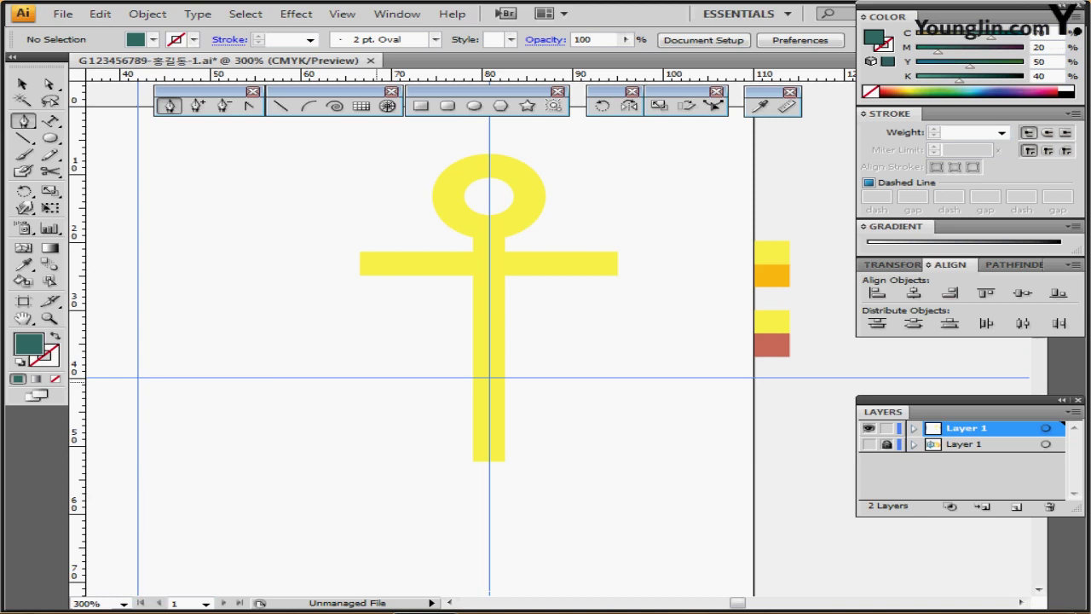
click(370, 377)
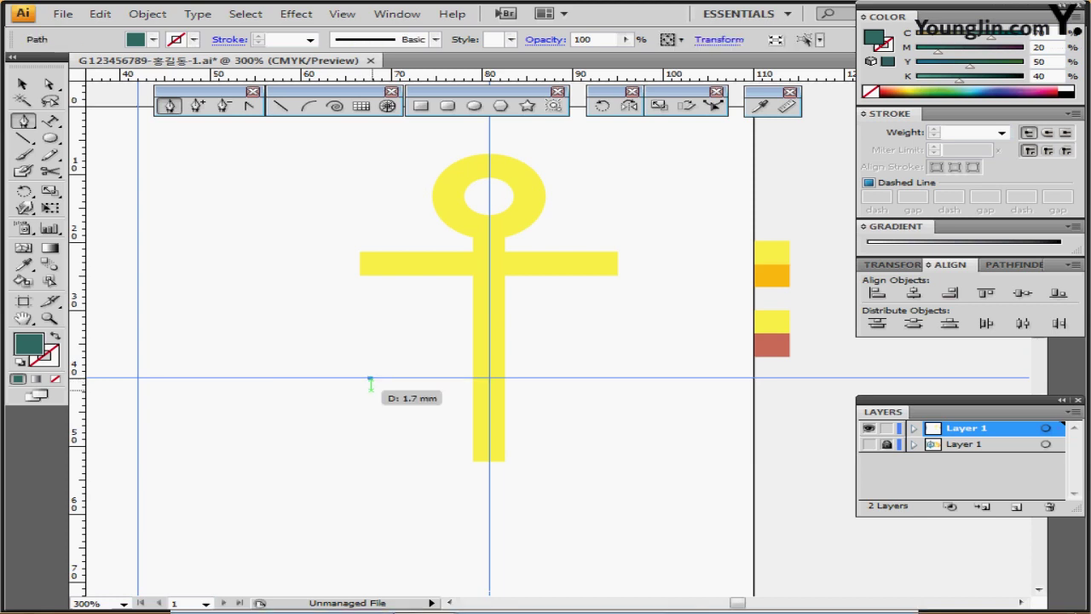
key(ctrl+z)
click(344, 369)
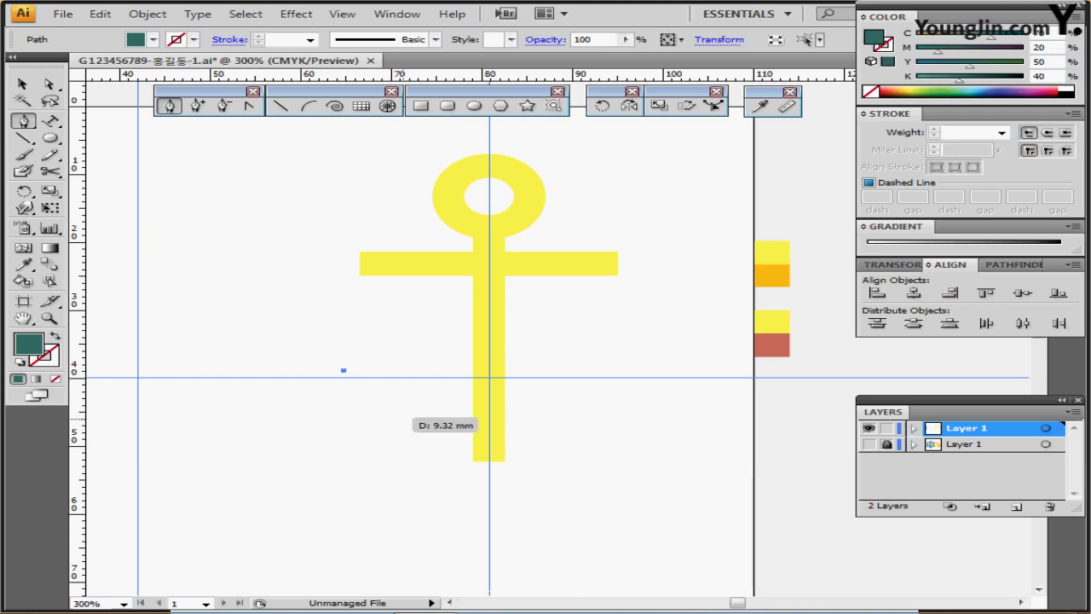
drag(407, 420, 453, 435)
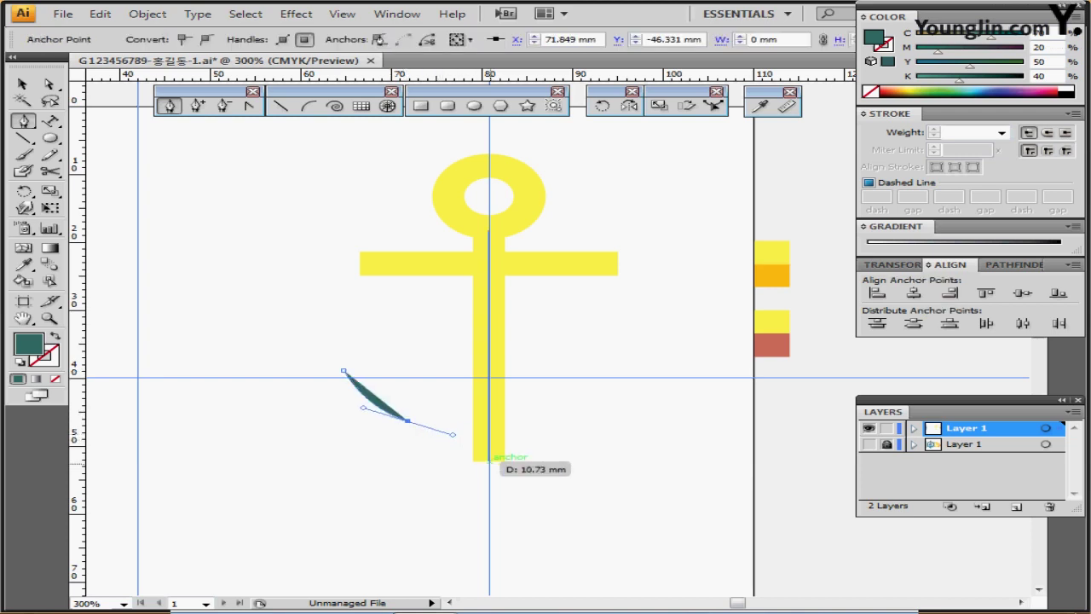
Step: Try to continue the left arm's curve to the shaft's lower end, and undo that segment
click(488, 459)
drag(490, 478, 490, 486)
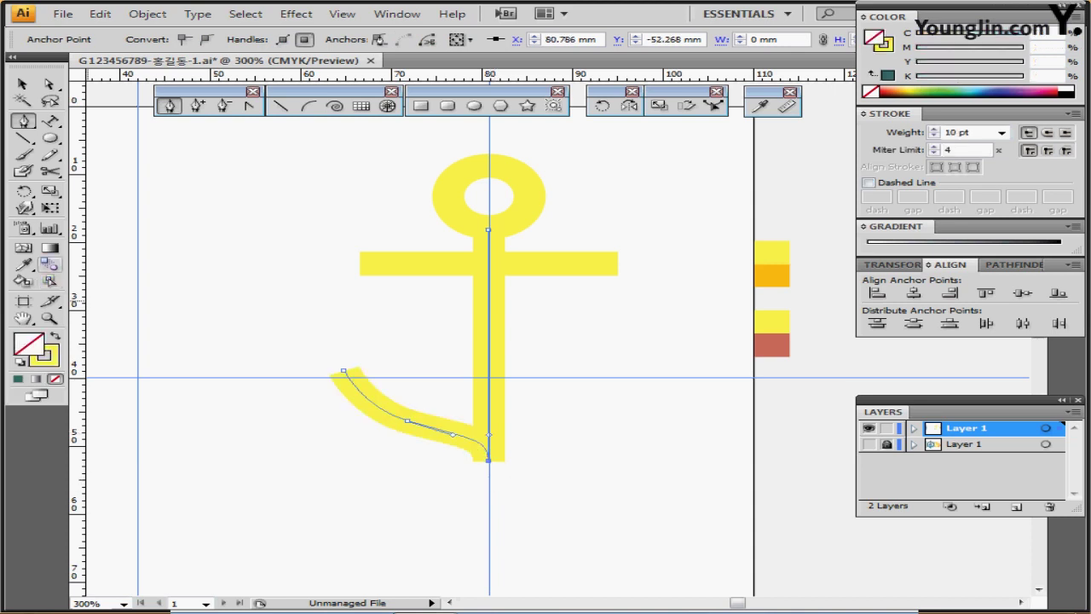
ctrl+click(380, 425)
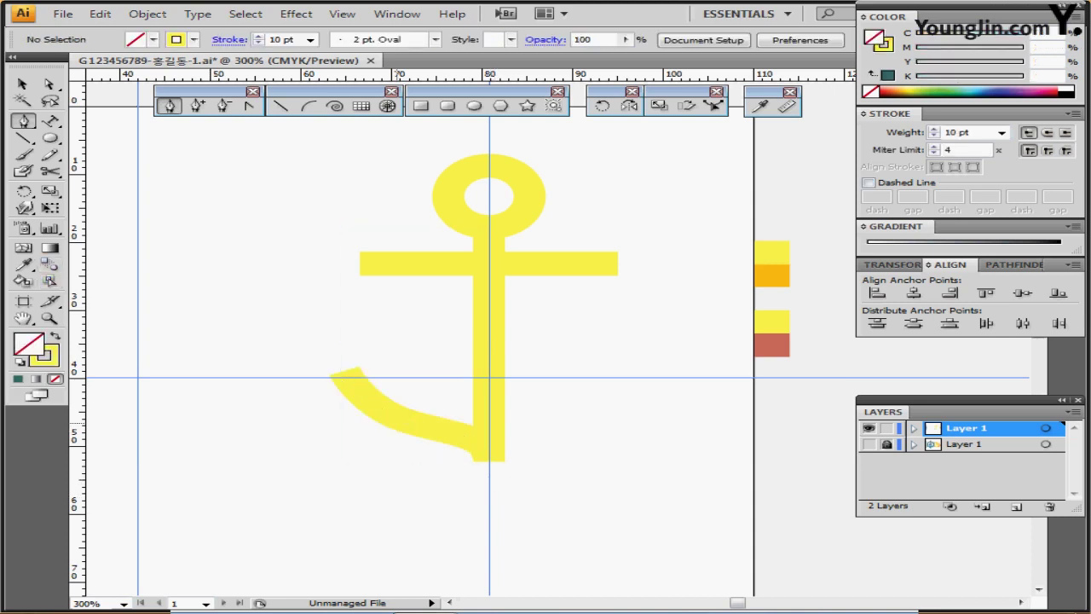
drag(395, 378, 350, 431)
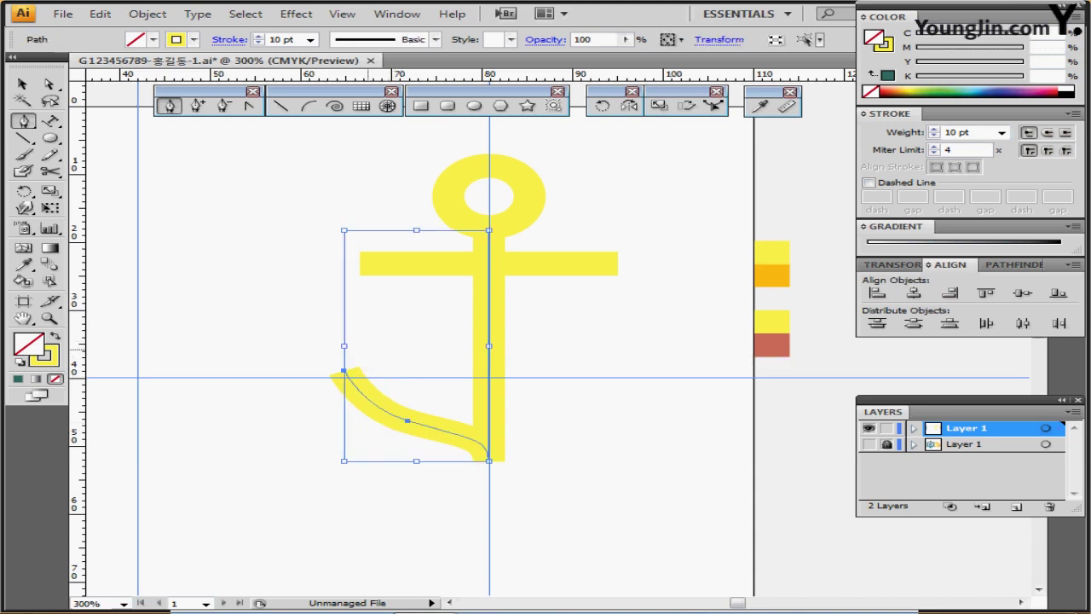
ctrl+click(407, 420)
ctrl+click(355, 455)
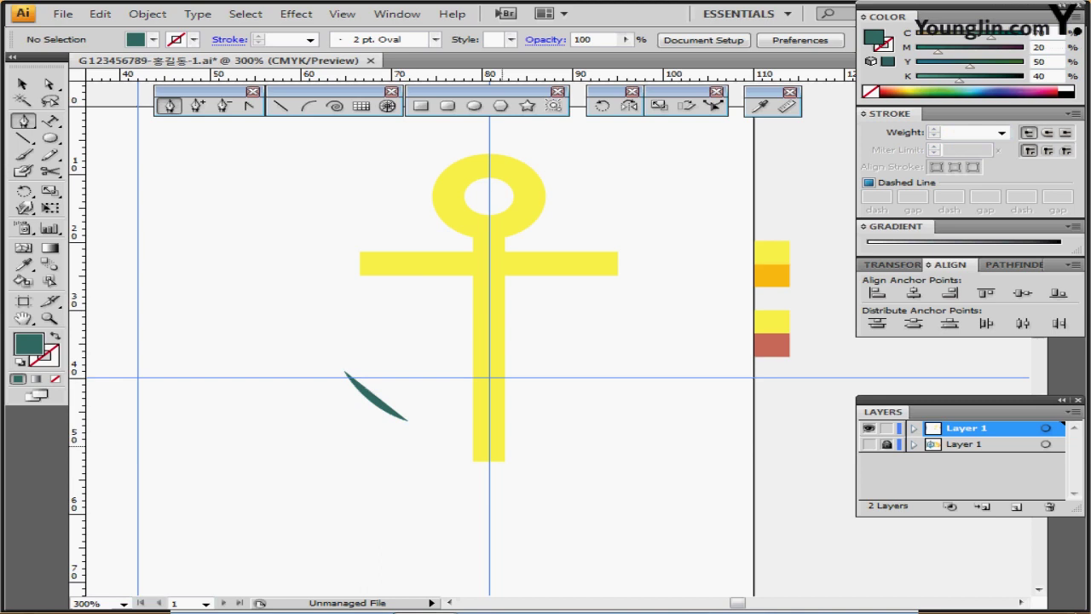
drag(538, 418, 446, 463)
ctrl+click(432, 456)
Step: Give the curved segment the shaft's 10 pt yellow stroke, and extend it in a smooth curve to the shaft's lower end
ctrl+click(375, 400)
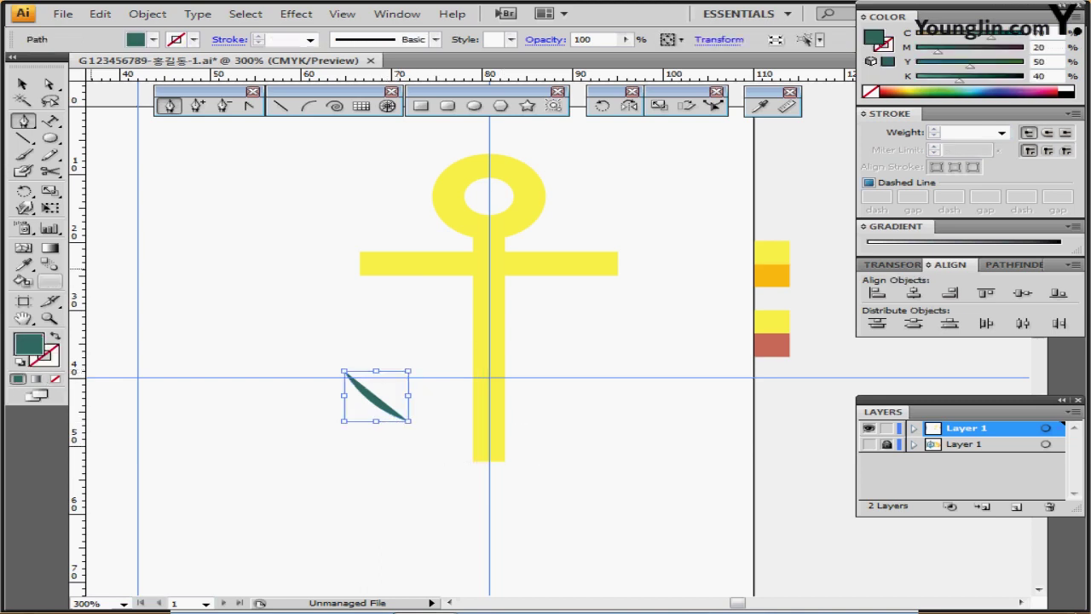
key(i)
click(499, 287)
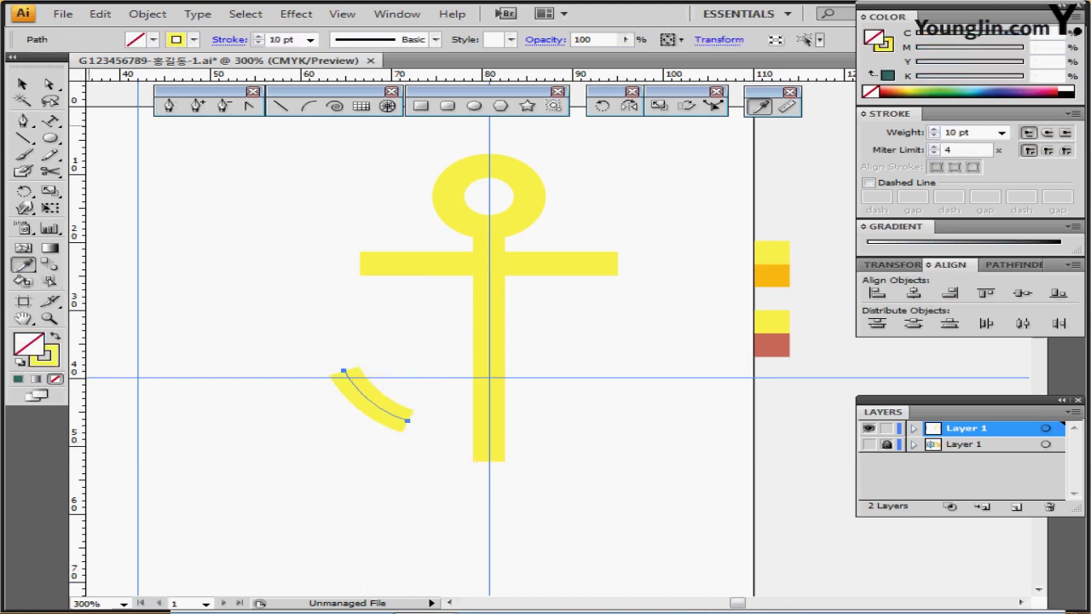
click(23, 121)
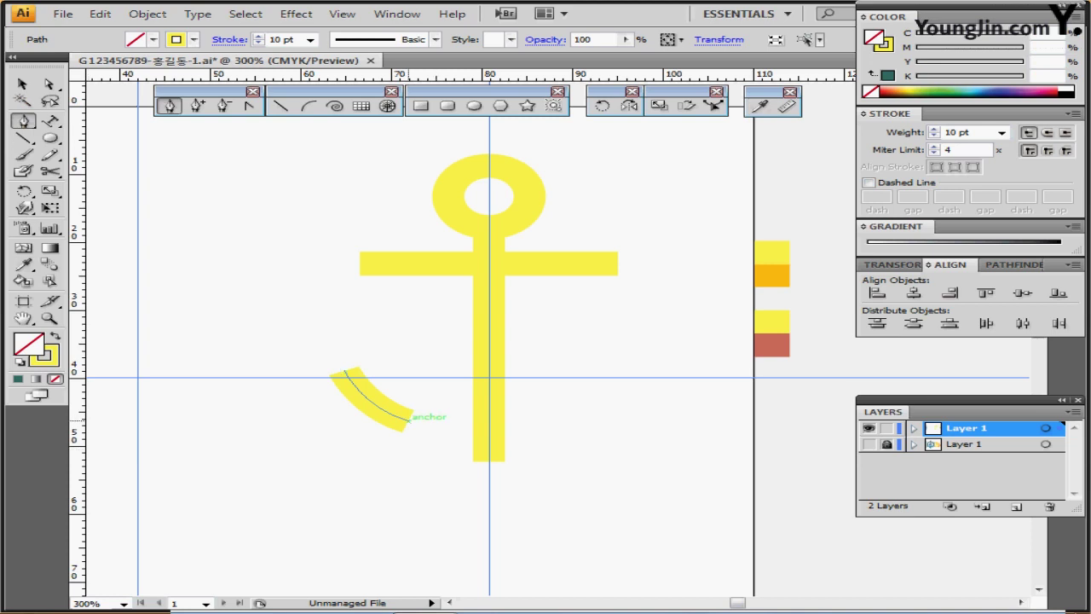
click(407, 420)
drag(488, 460, 503, 493)
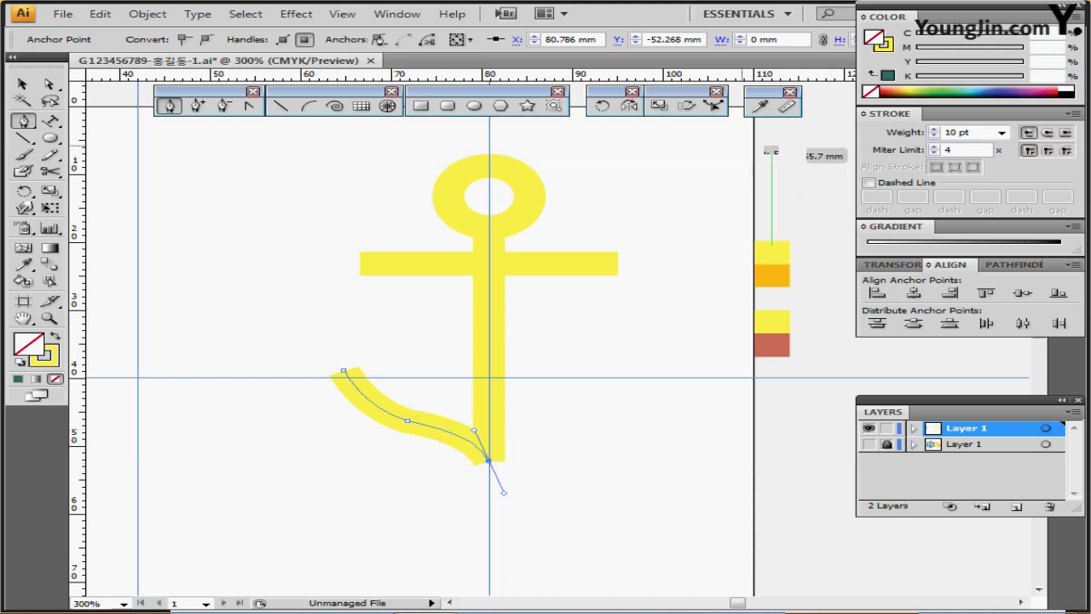
Step: Open the Add Arrowheads effect for the left arm with preview on, choosing start arrowhead 2 of 27 and None for the end
click(295, 14)
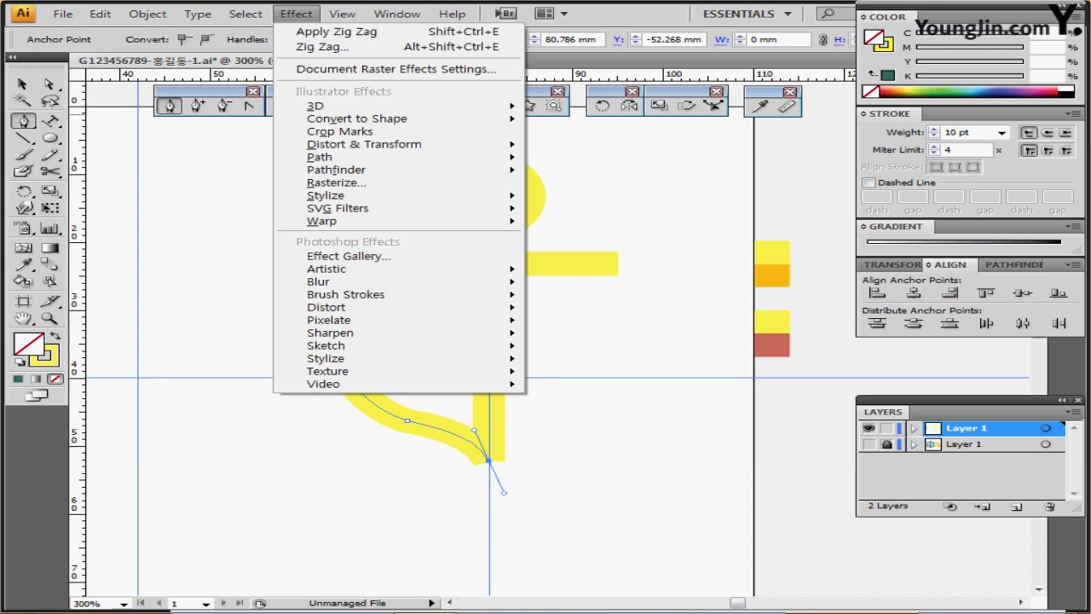
mouse_move(322, 221)
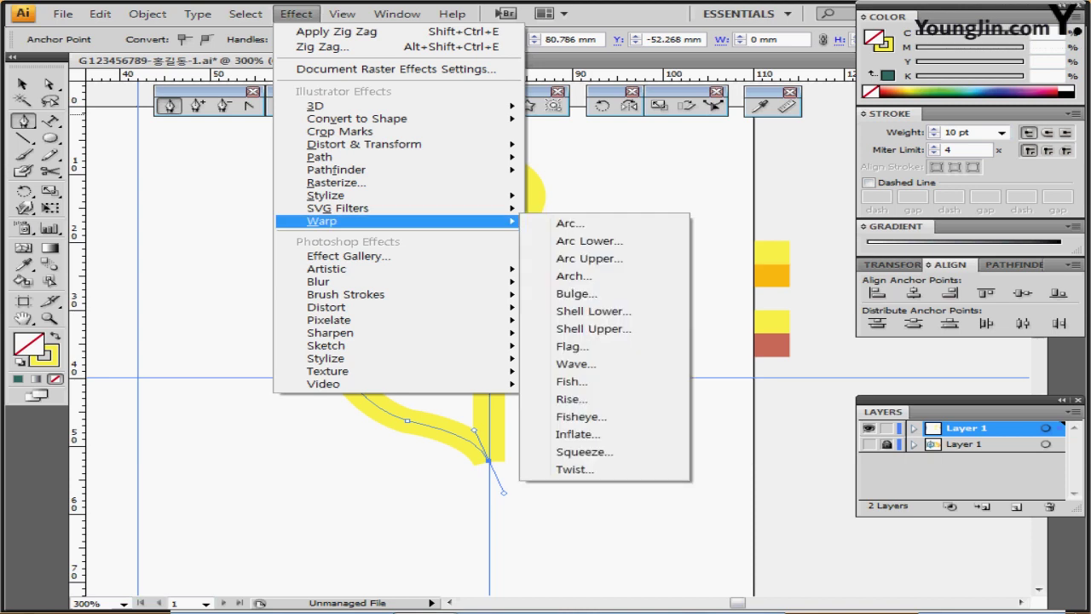
mouse_move(326, 195)
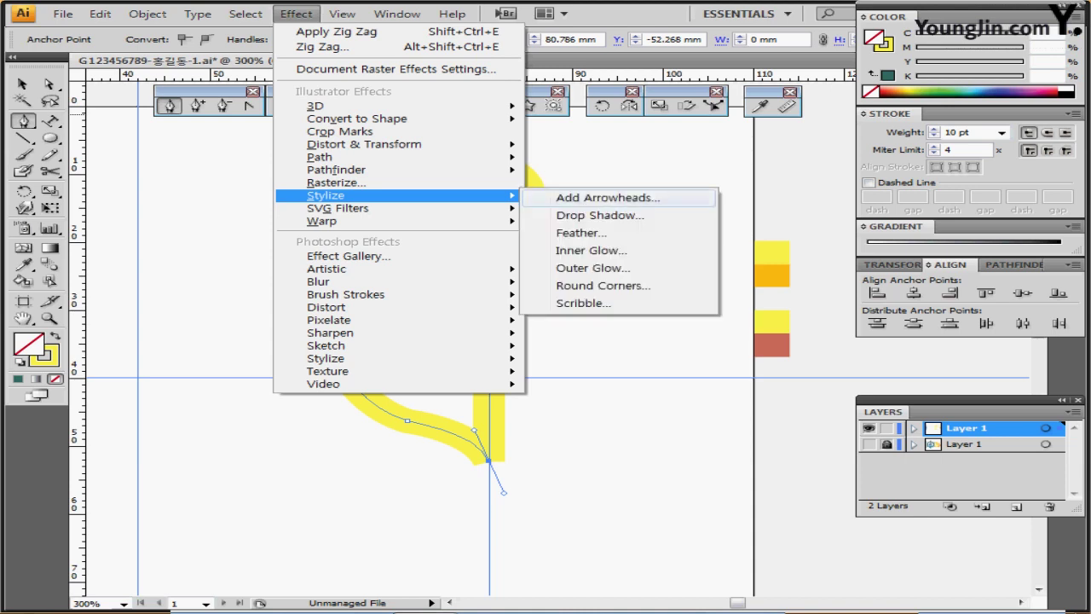
click(607, 197)
drag(570, 188, 753, 158)
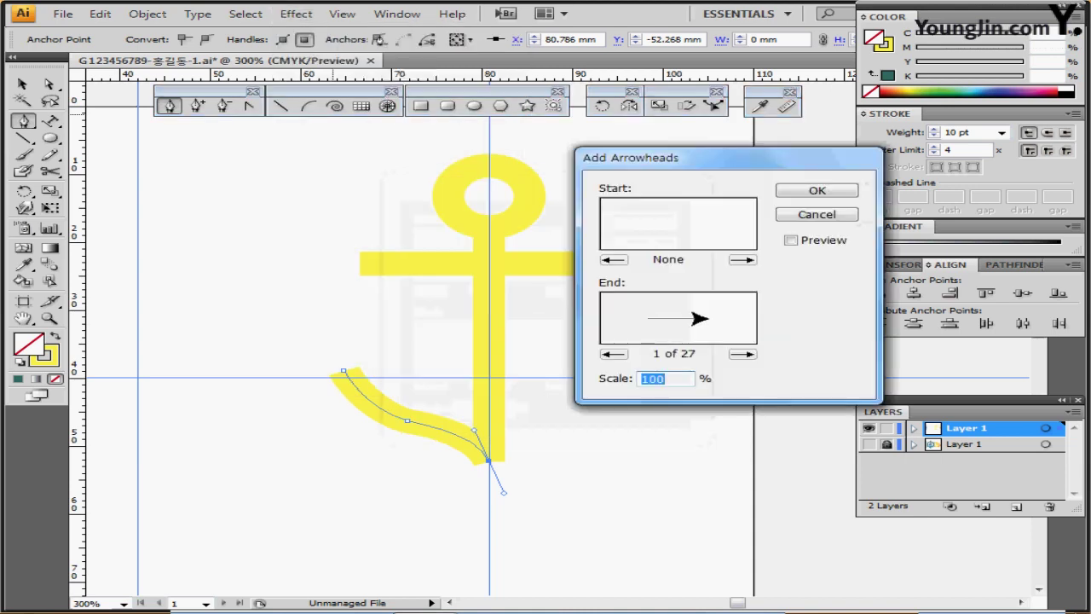
click(791, 241)
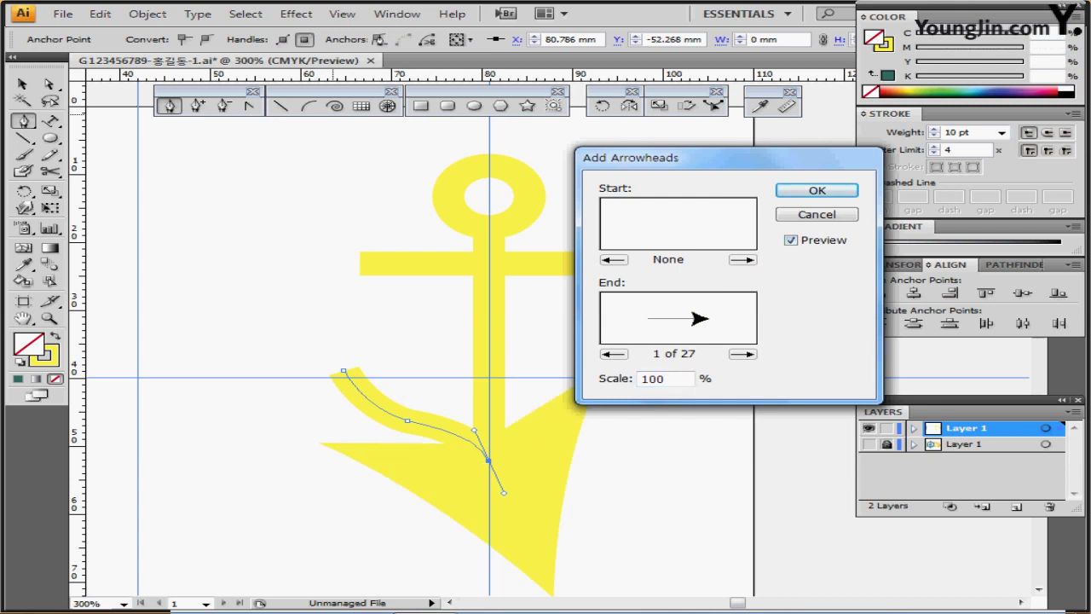
click(743, 260)
click(742, 259)
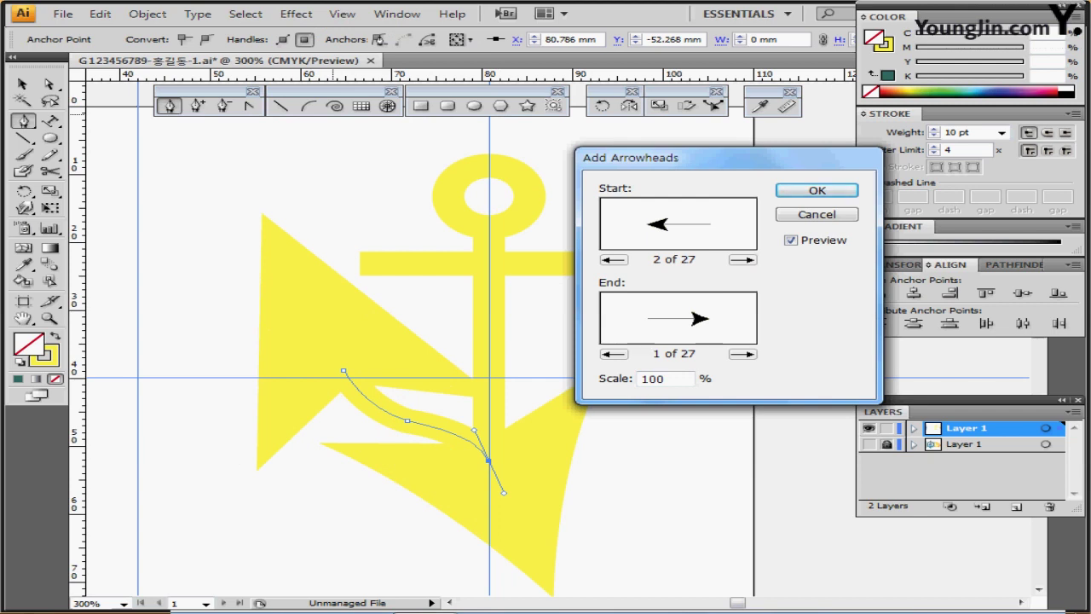
click(613, 353)
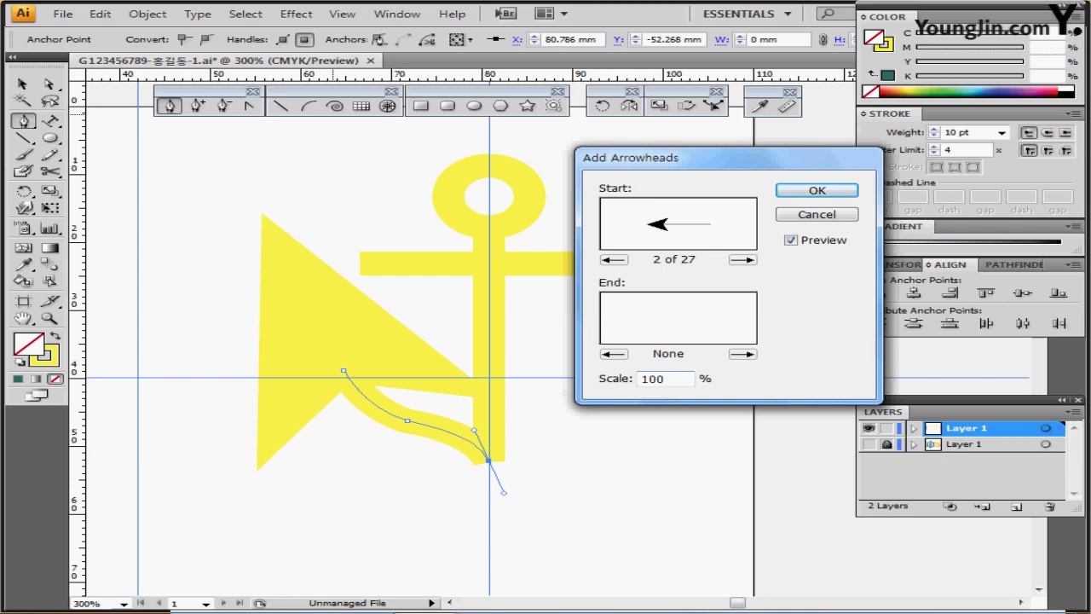
Step: Set the arrowhead scale to 40%, apply the effect to the left arm, and deselect it
drag(666, 379, 650, 379)
drag(668, 380, 640, 379)
text(40)
key(Return)
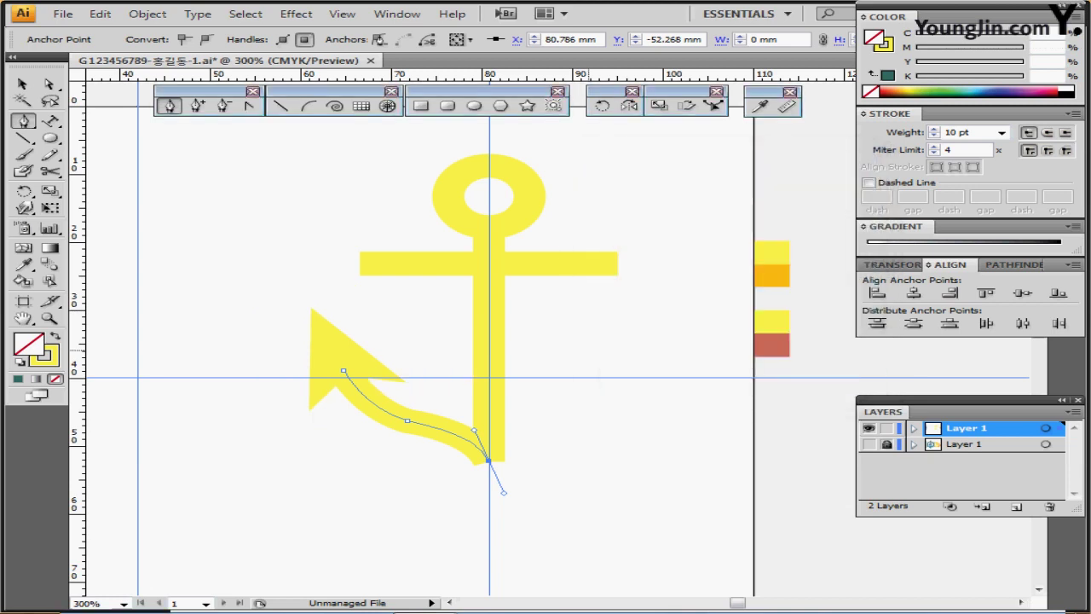
ctrl+click(579, 403)
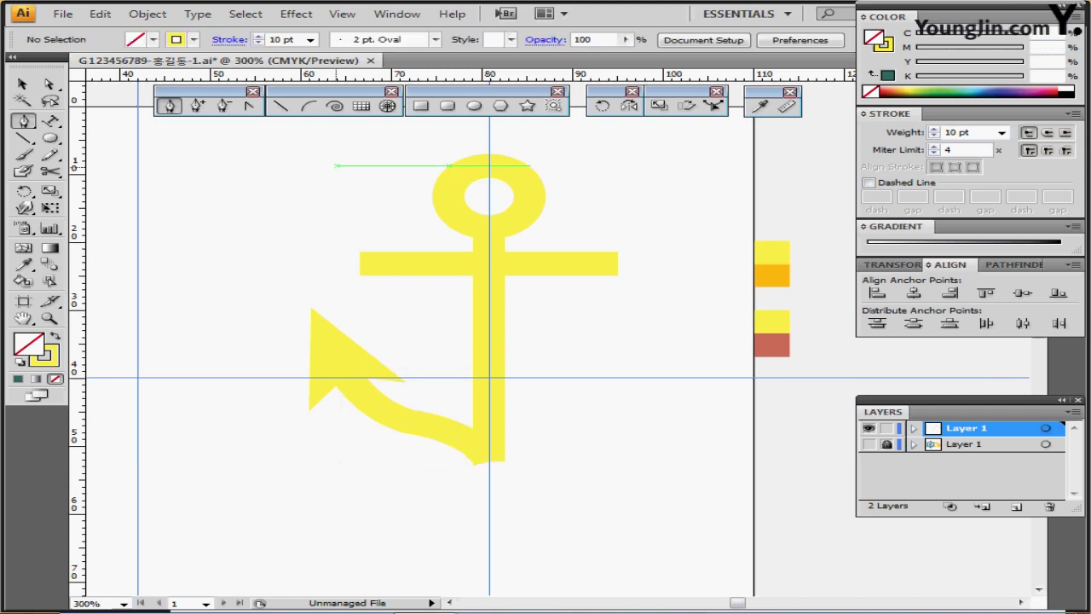
Step: Create a 7 mm by 7 mm circle and move it onto the left end of the crossbar
click(475, 105)
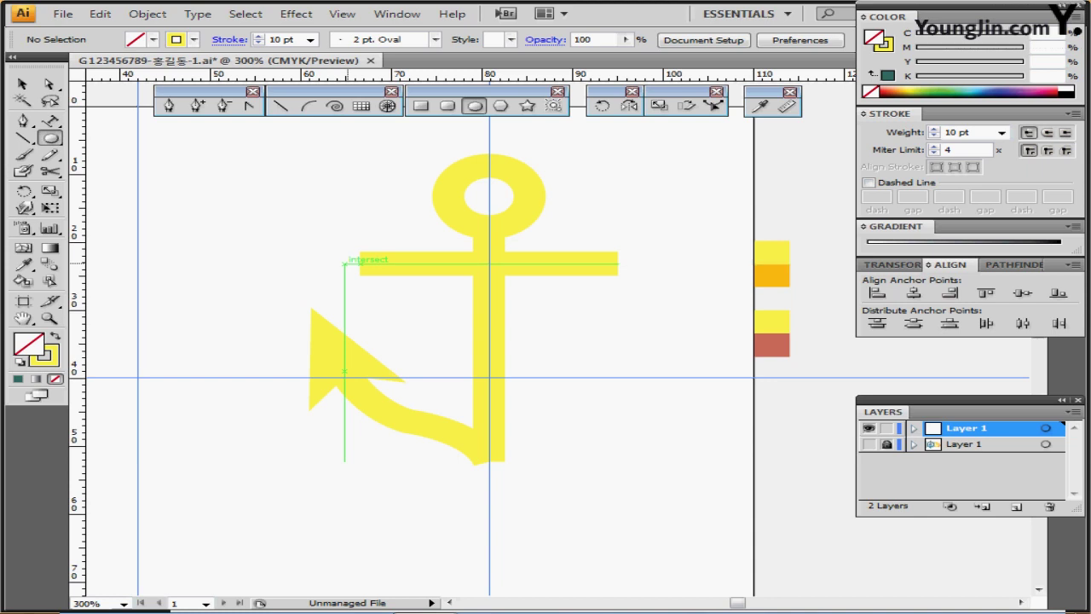
click(345, 265)
text(7)
key(Tab)
text(7)
key(Return)
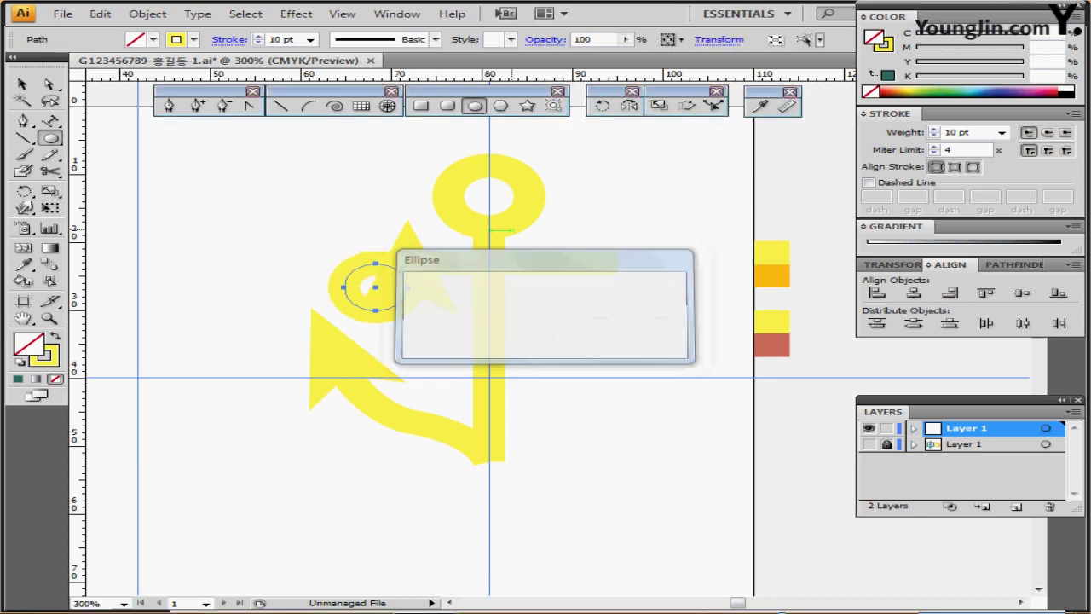
drag(397, 288, 404, 266)
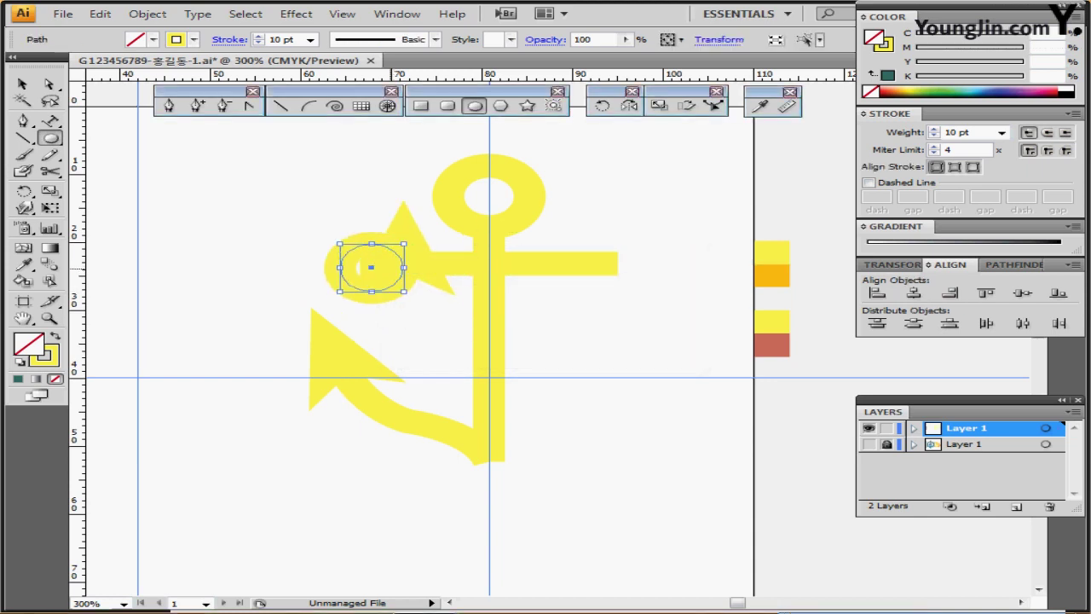
Step: Reset the circle's fill and stroke, and recolour it with the anchor's yellow as a solid fill without stroke
key(d)
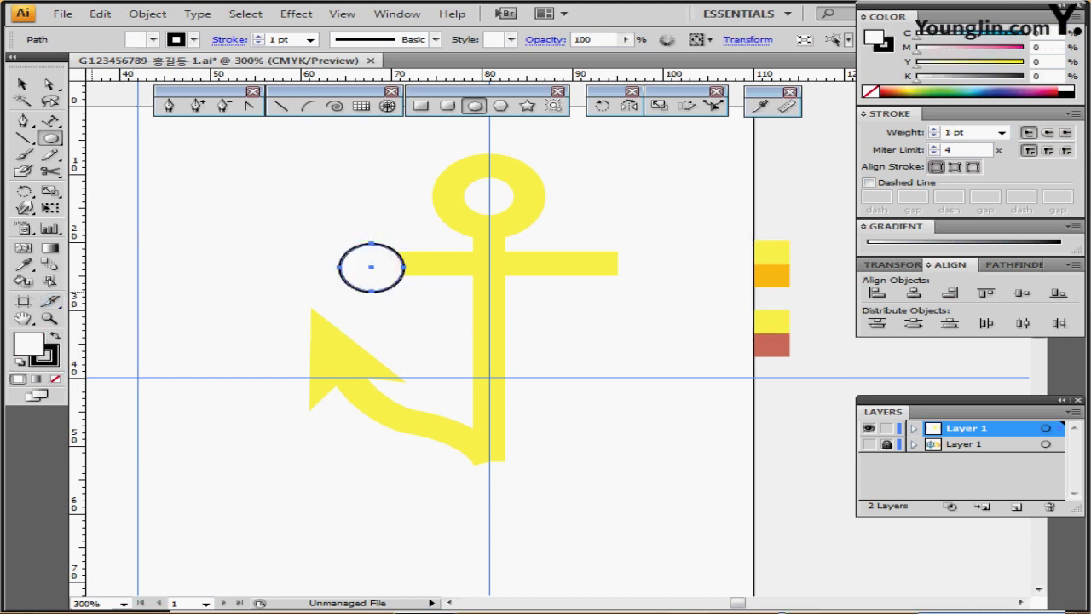
click(23, 264)
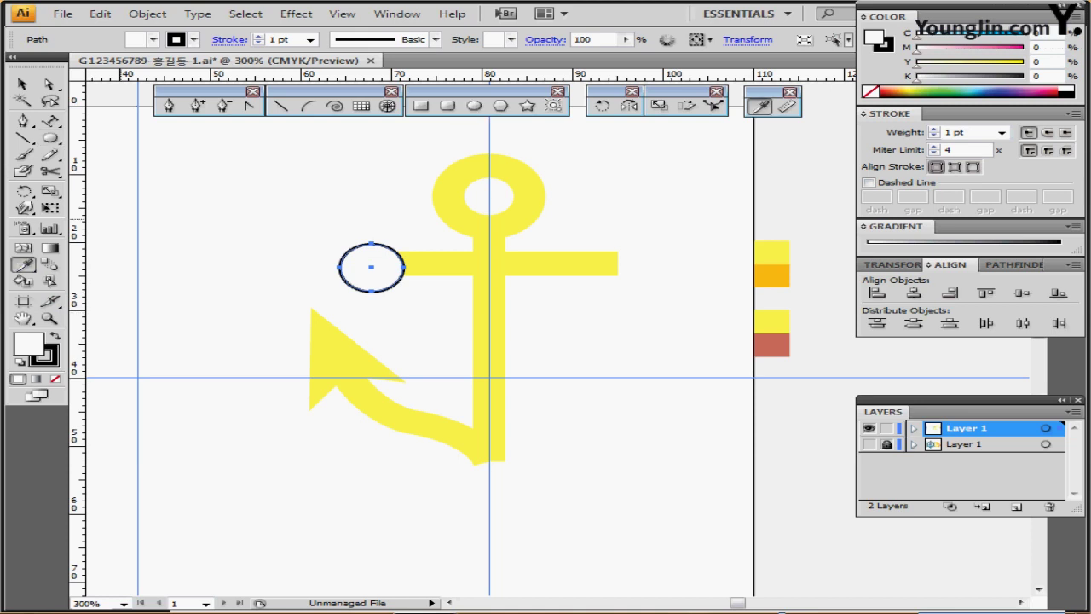
click(461, 174)
click(56, 338)
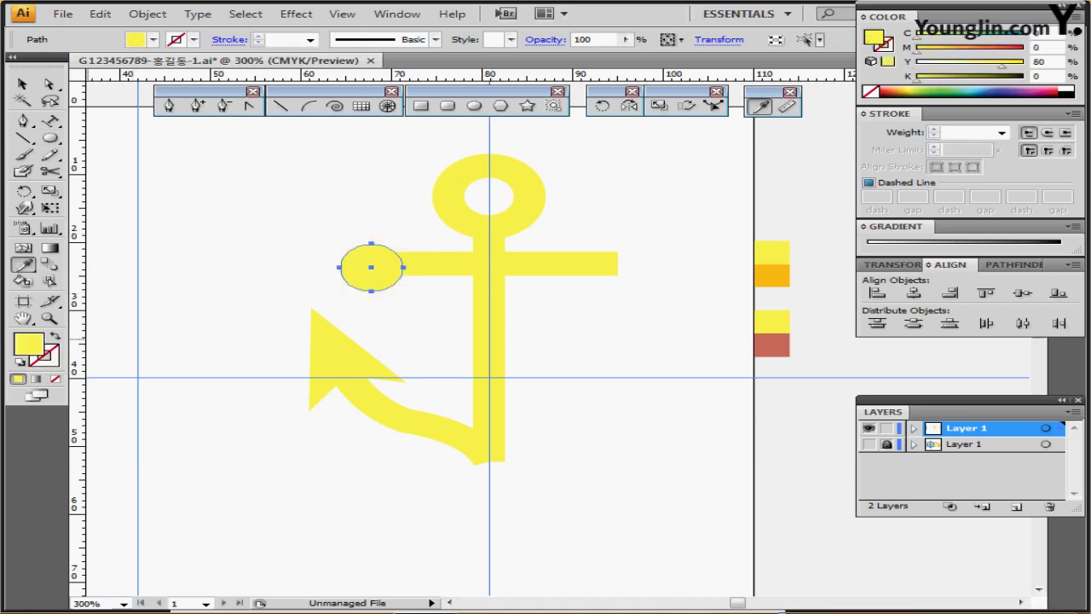
Step: Shift the yellow circle onto the crossbar's left tip, align both by their vertical centres, and deselect them
drag(367, 282, 364, 261)
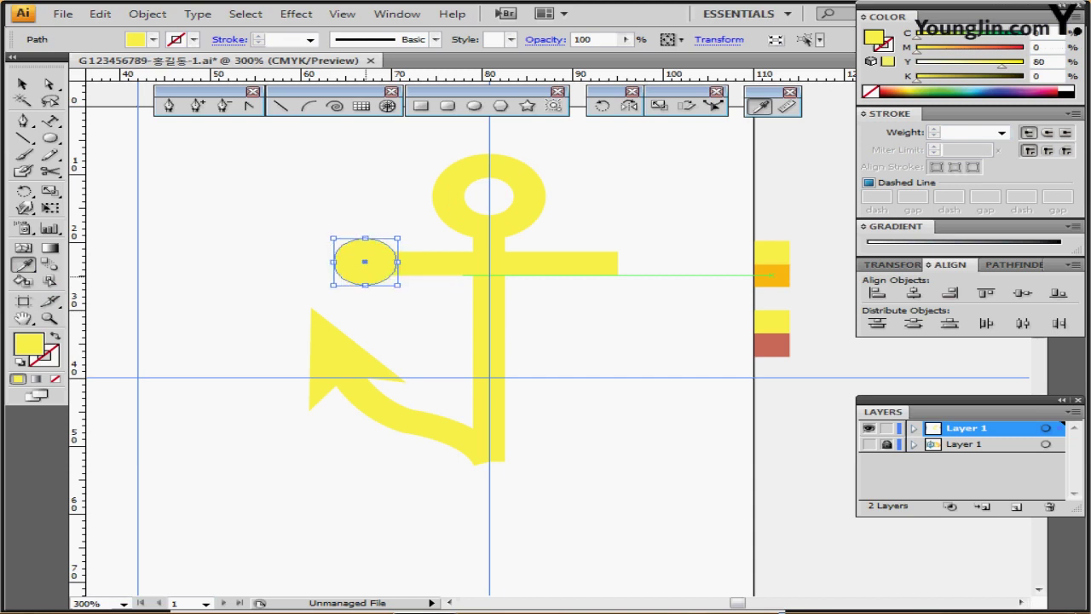
ctrl+shift+click(409, 263)
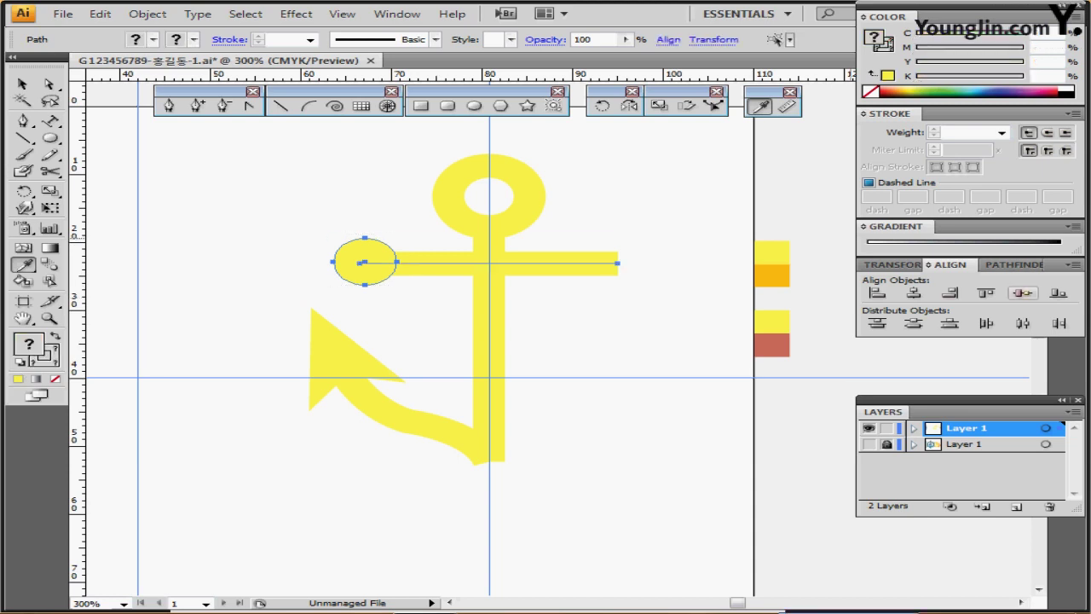
click(1023, 293)
ctrl+click(576, 318)
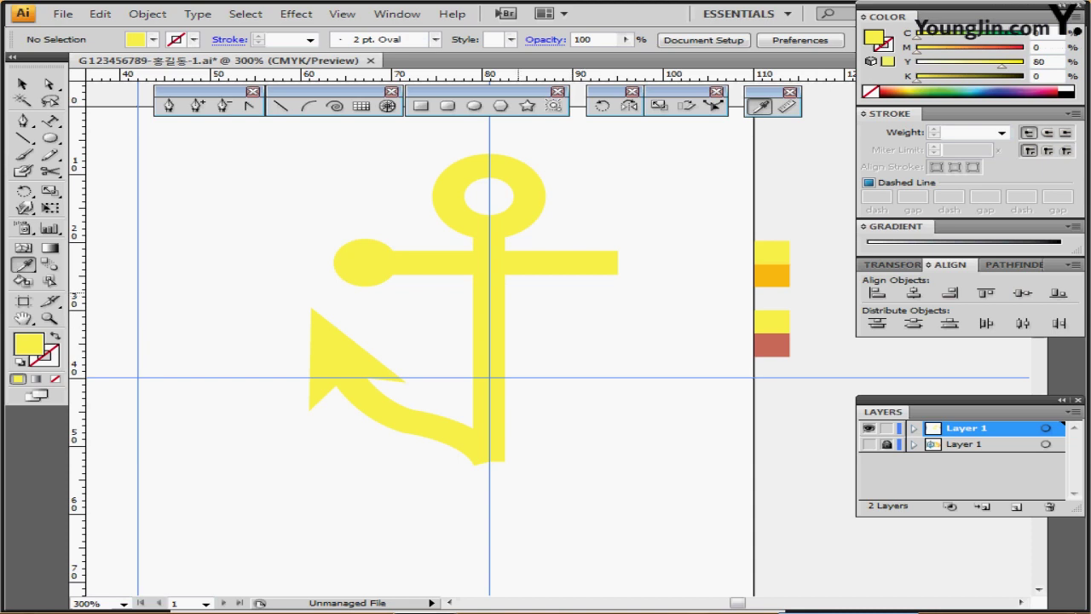
Step: Reflect a copy of the yellow circle and the left arm across the shaft's centre line to the anchor's right side
click(364, 263)
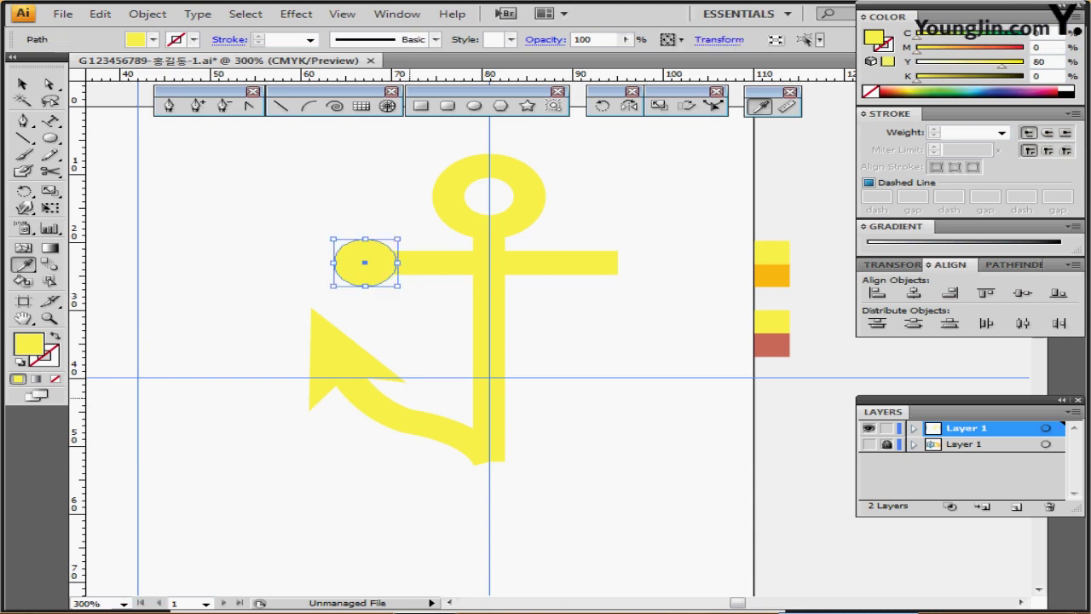
ctrl+shift+click(344, 369)
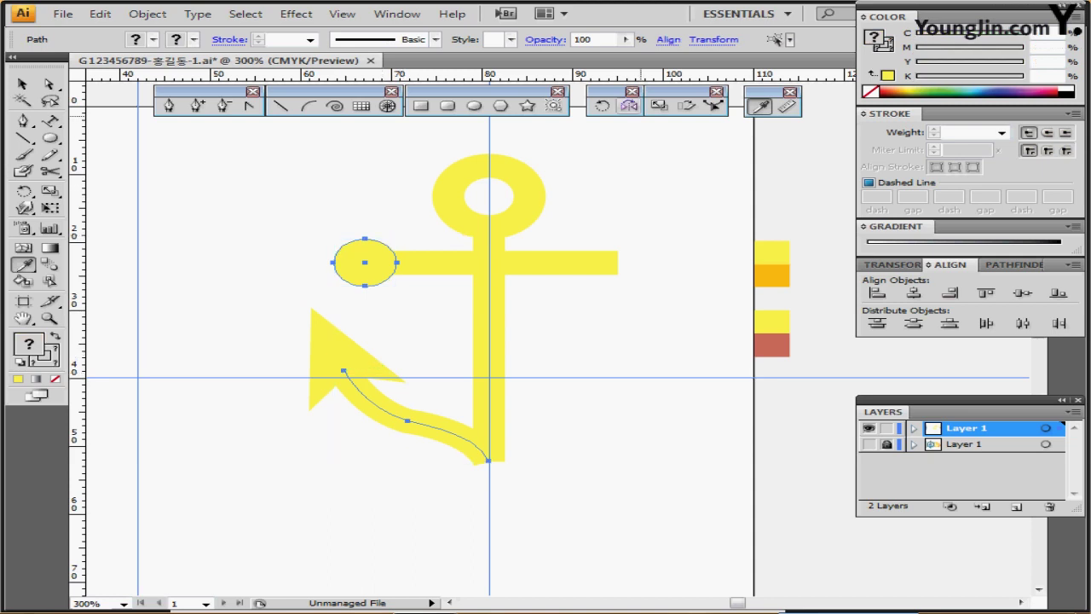
click(629, 105)
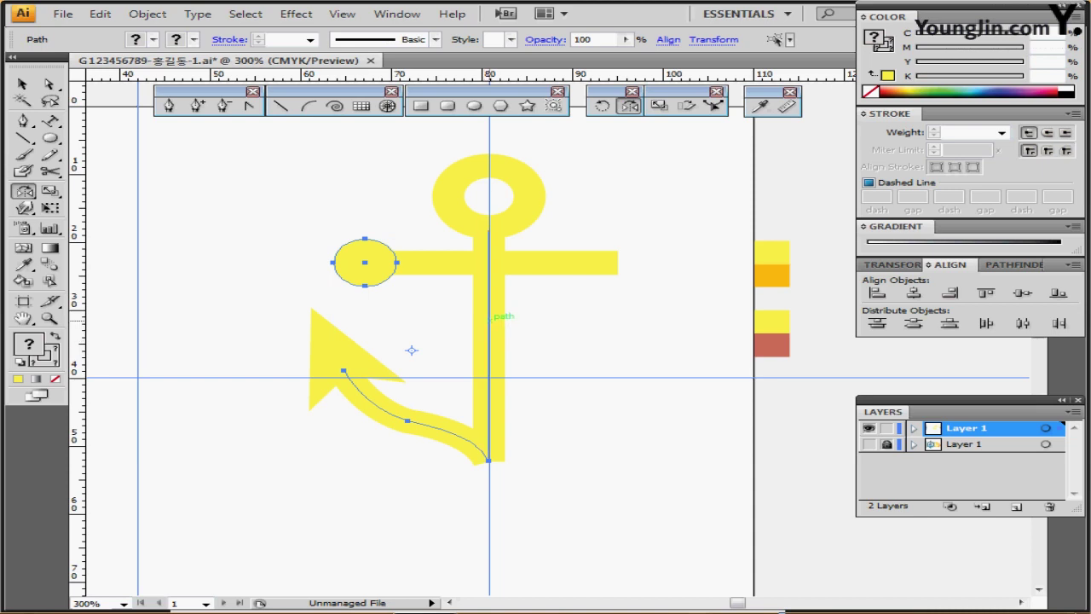
click(489, 320)
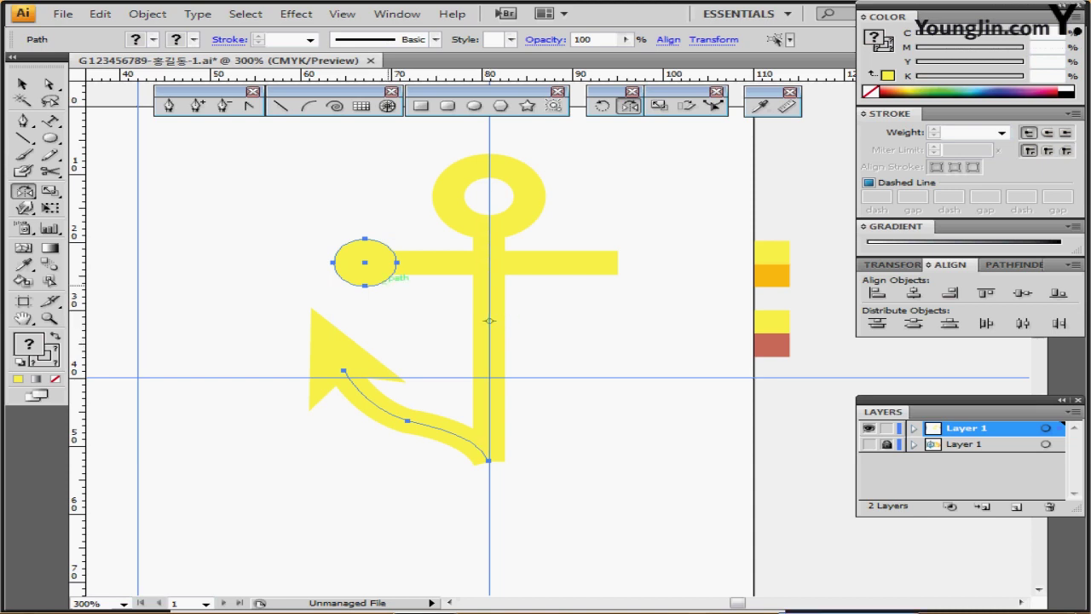
drag(337, 273, 600, 322)
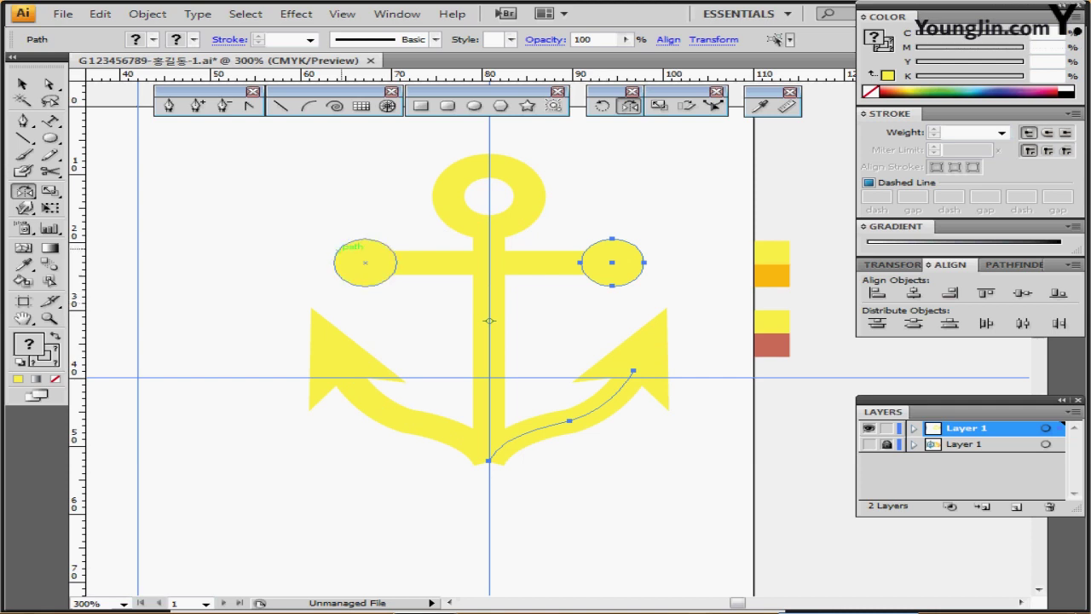
Step: Try to outline the strokes of the whole anchor at once, and undo the conversion
drag(355, 161, 617, 455)
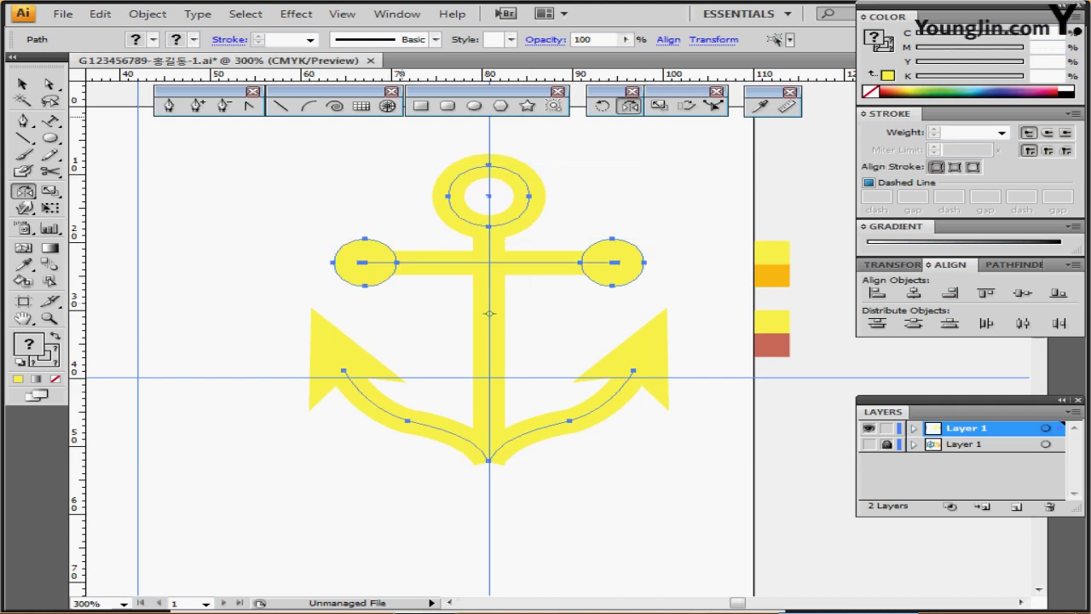
click(147, 14)
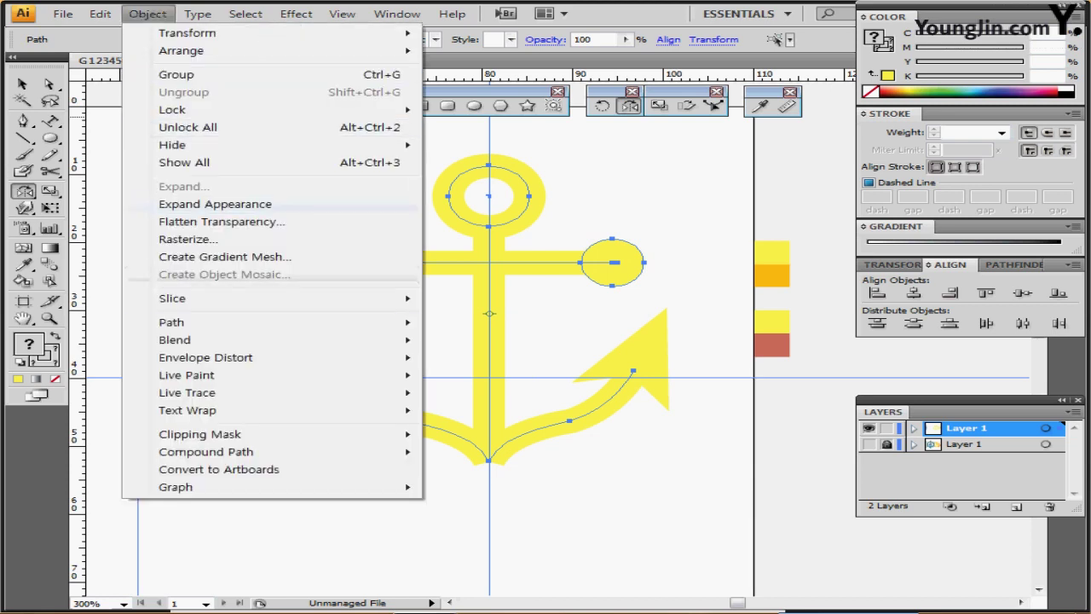
mouse_move(213, 322)
click(494, 364)
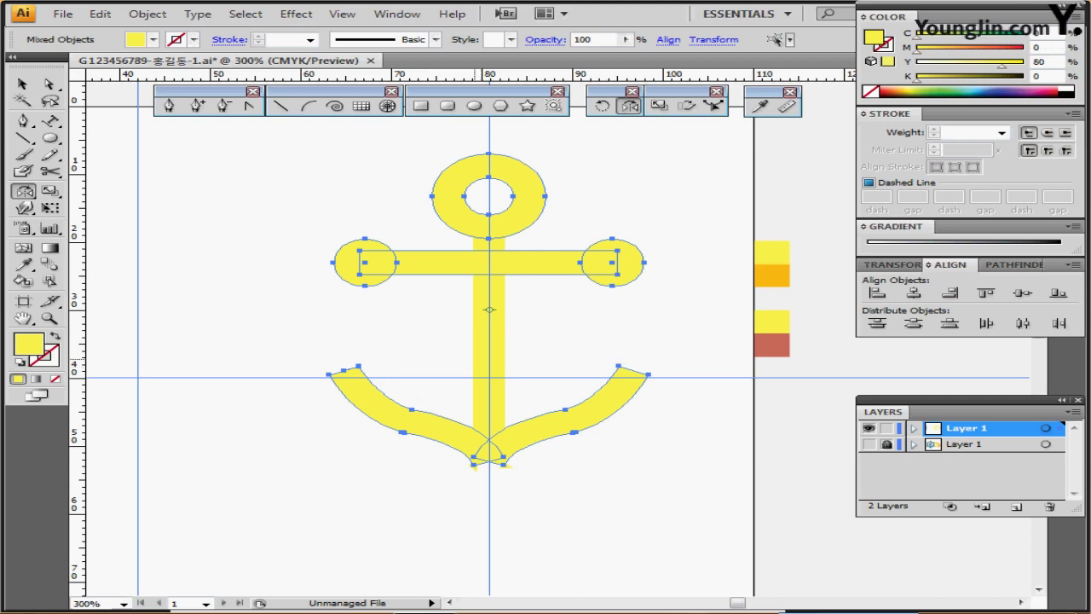
key(ctrl+z)
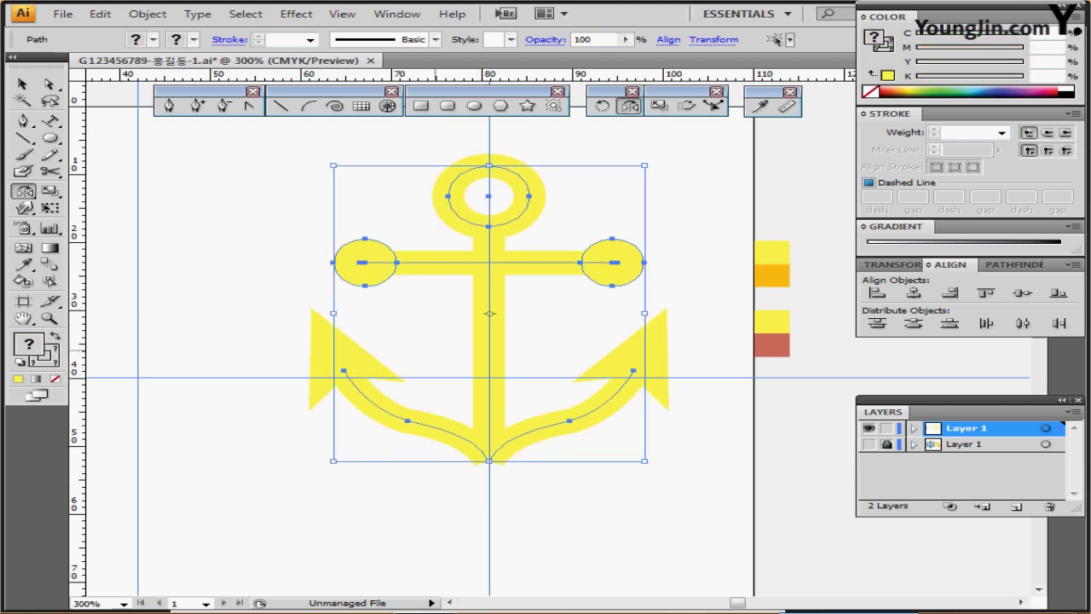
Step: Expand the appearance of both curved arms so their arrowheads turn into real shapes, and deselect them
click(416, 418)
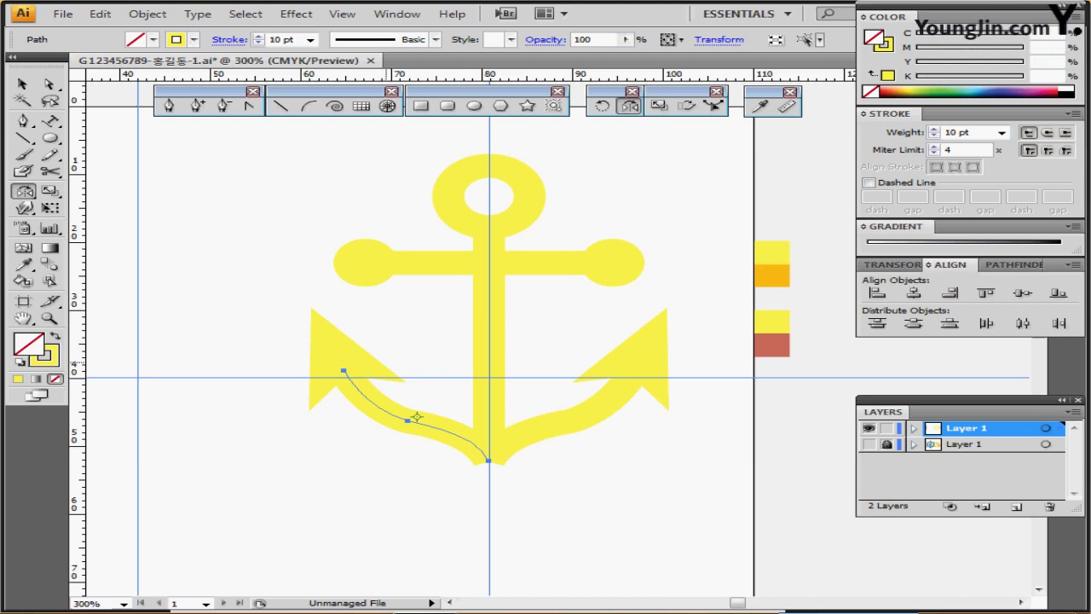
key(ctrl)
key(ctrl)
ctrl+shift+click(619, 388)
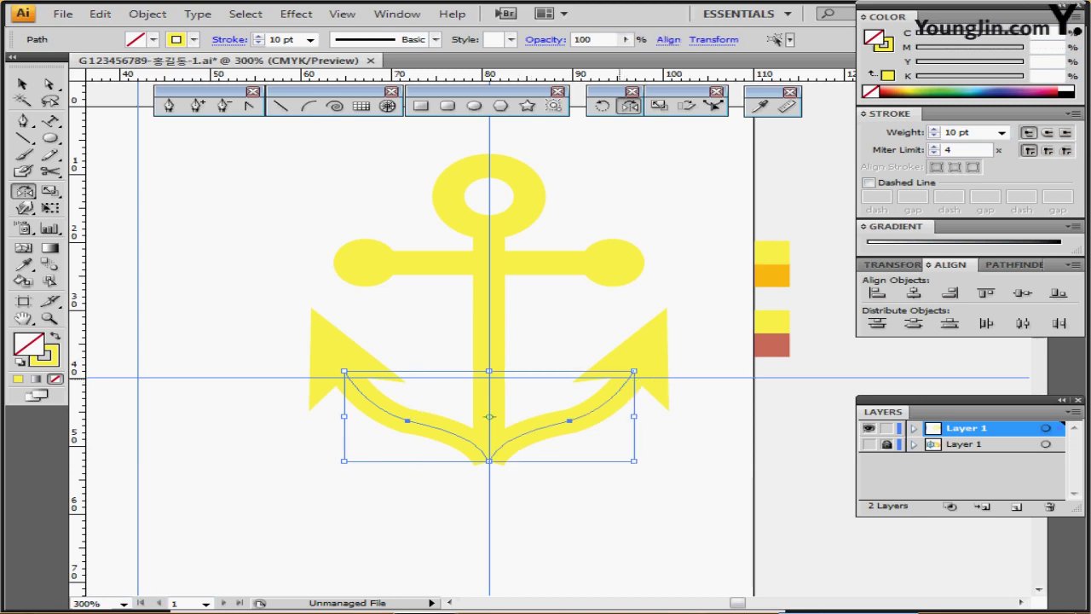
click(147, 14)
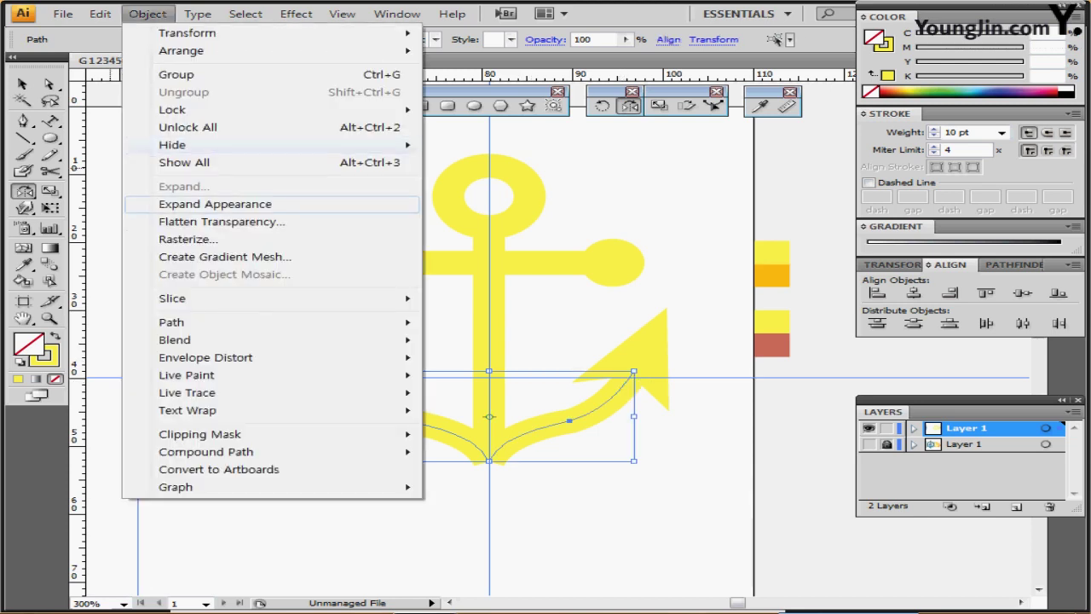
key(Return)
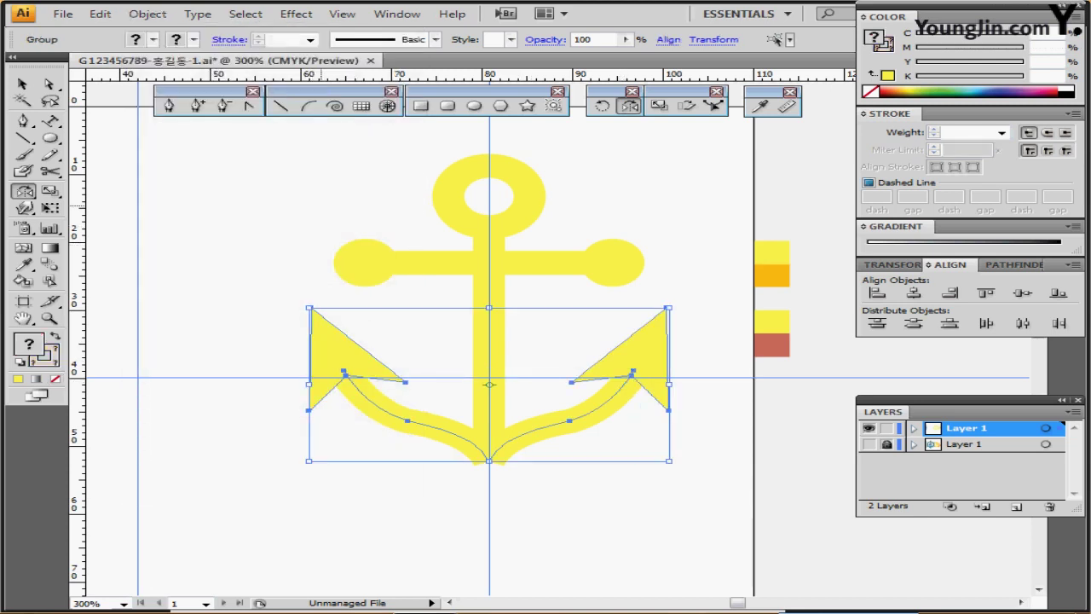
key(ctrl+shift+a)
Step: Convert the strokes of the anchor's ring, crossbar and both arms into filled outlines, and clear the selection
drag(324, 175, 634, 456)
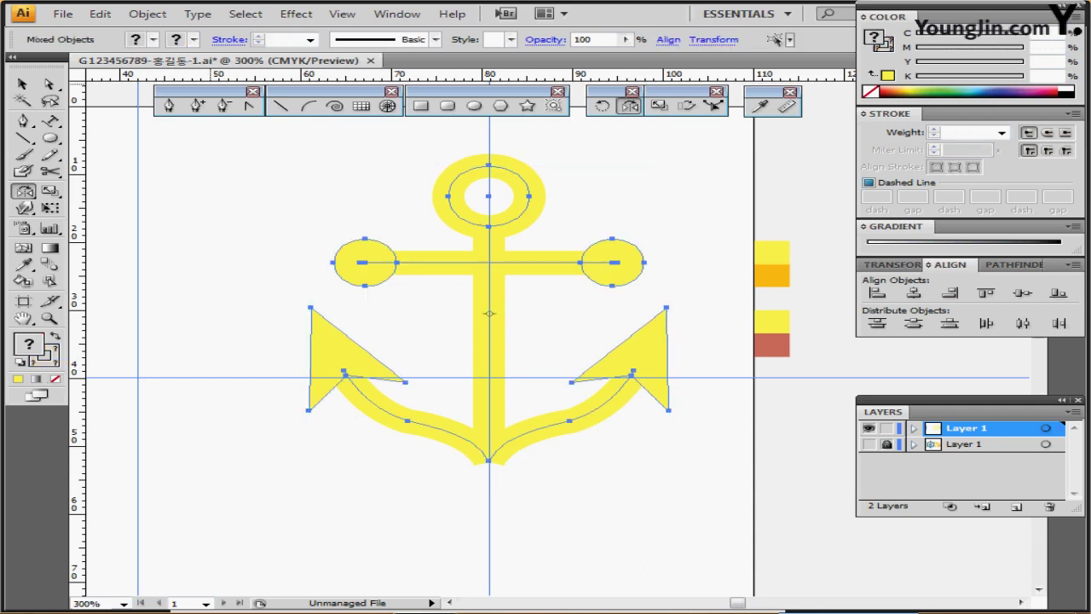
key(alt+o)
click(147, 13)
mouse_move(171, 321)
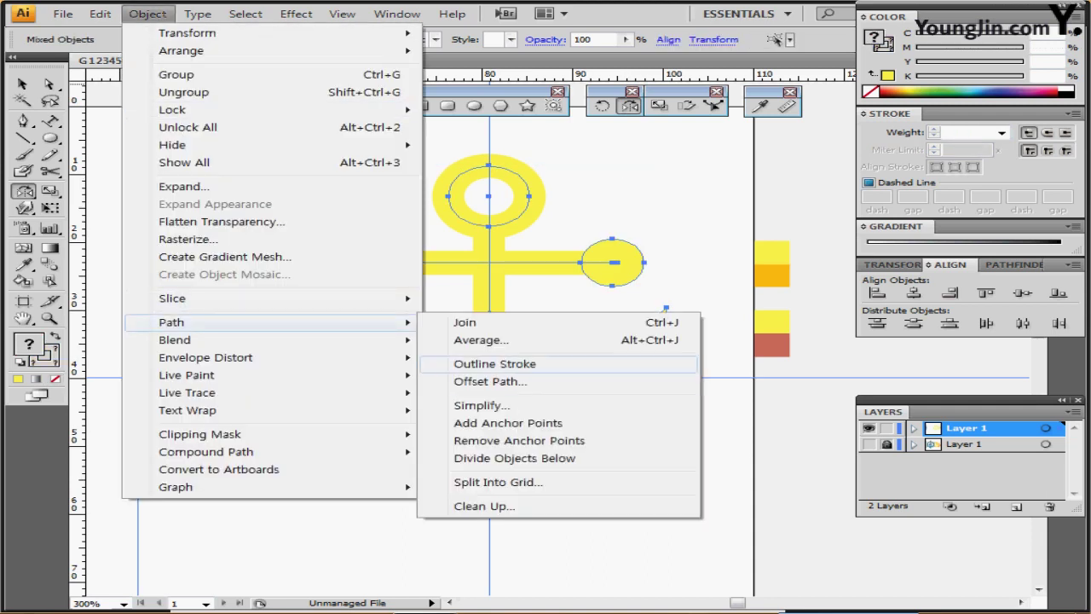
click(496, 364)
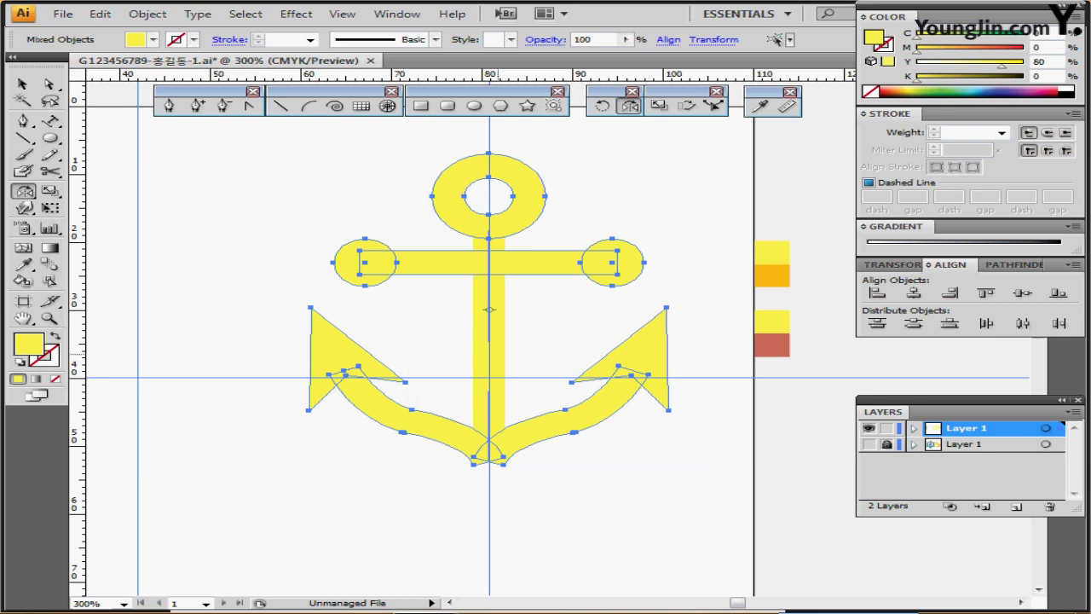
ctrl+click(509, 358)
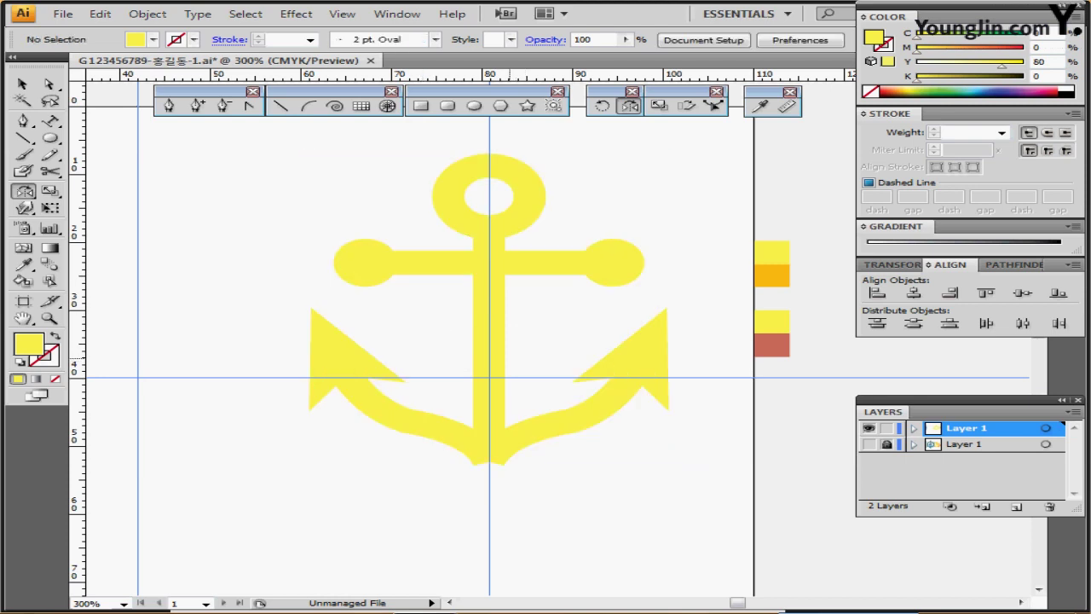
Step: Convert the anchor's vertical shaft stroke into a filled outline
ctrl+click(494, 359)
click(148, 14)
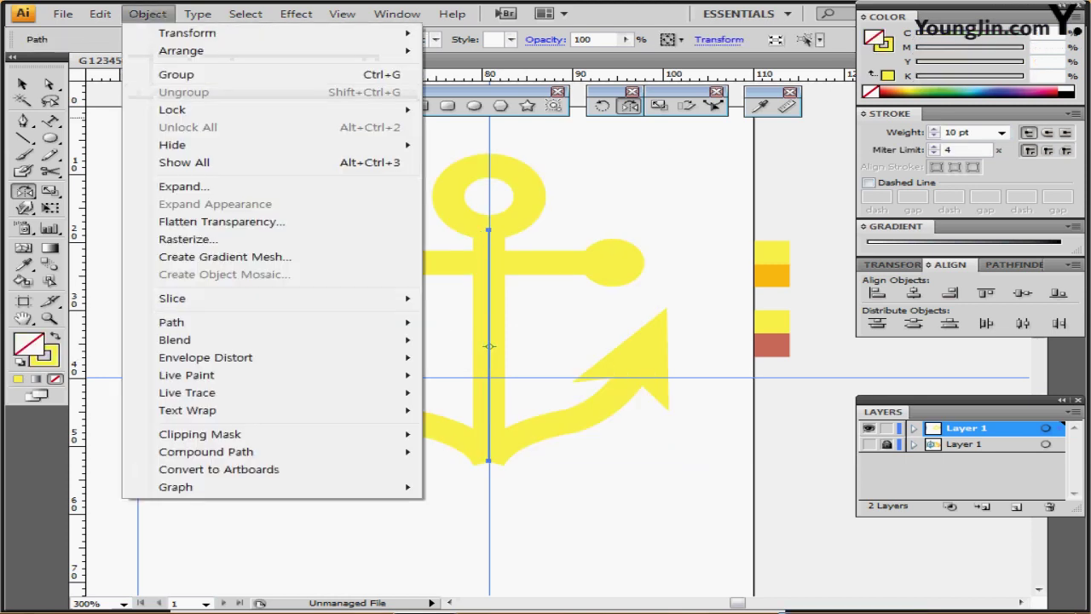
mouse_move(273, 322)
click(495, 364)
Step: Unite all the outlined anchor parts into a single shape
drag(334, 158, 633, 471)
key(ctrl+a)
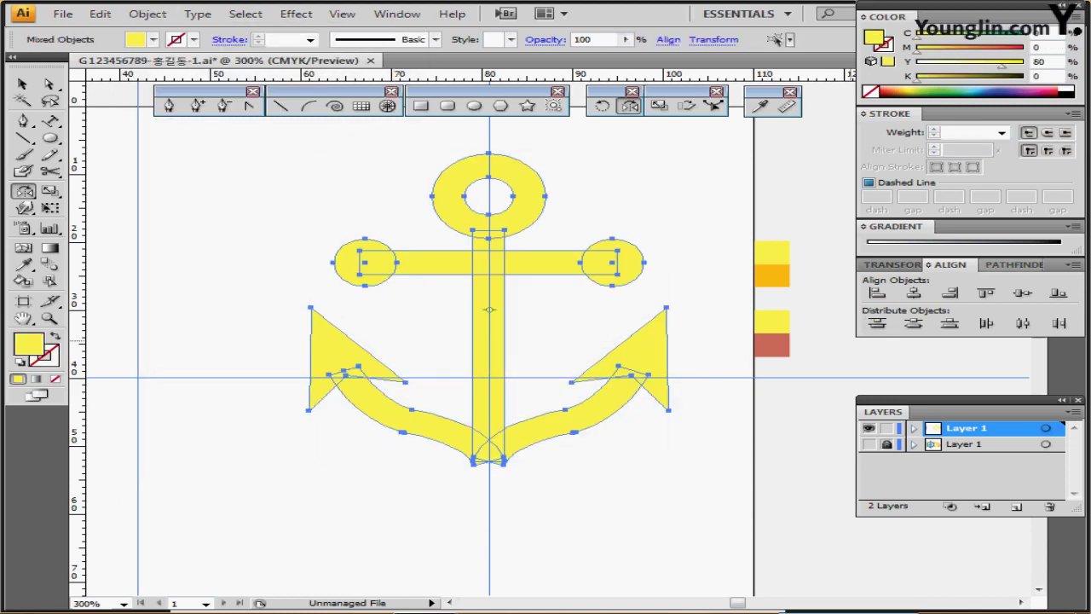
key(ctrl+shift+F9)
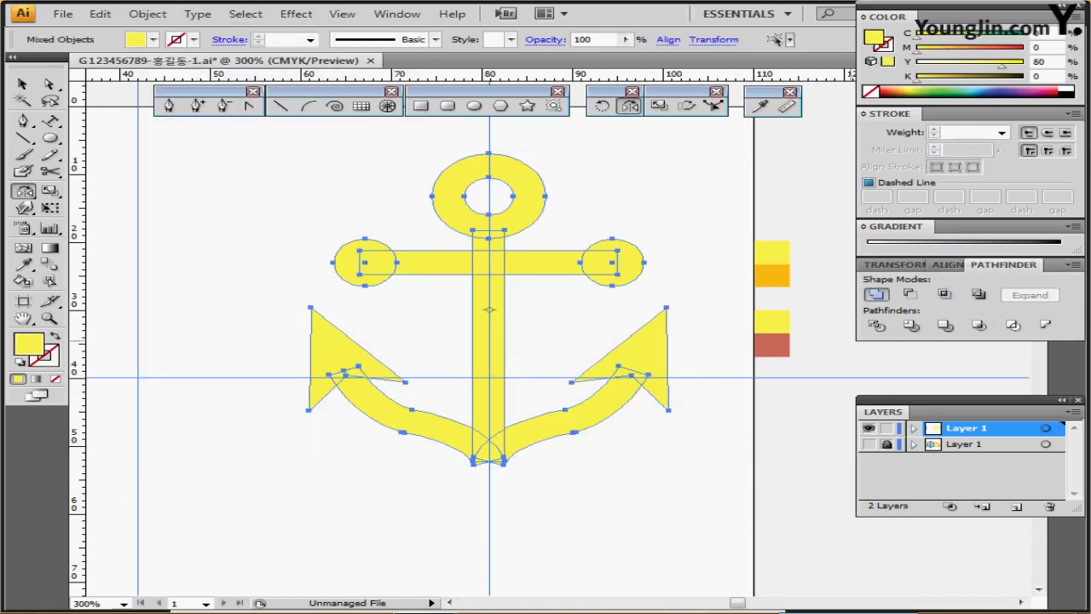
click(875, 294)
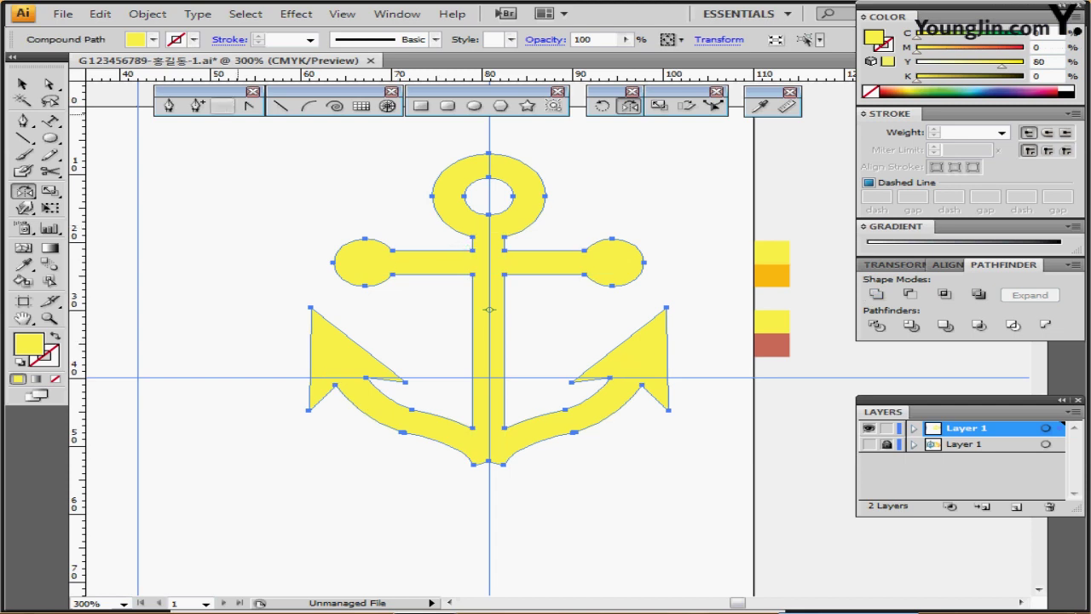
Step: Average the anchor points at the anchor's lower tip on both axes to form one sharp point, and deselect the shape
key(a)
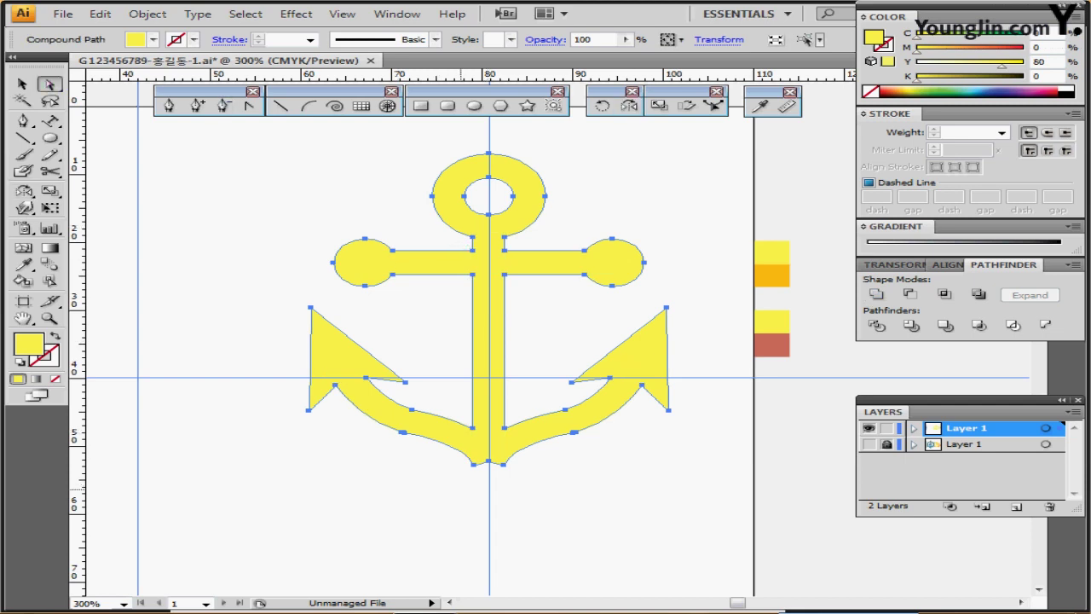
drag(458, 488, 514, 454)
drag(514, 453, 516, 452)
right_click(556, 255)
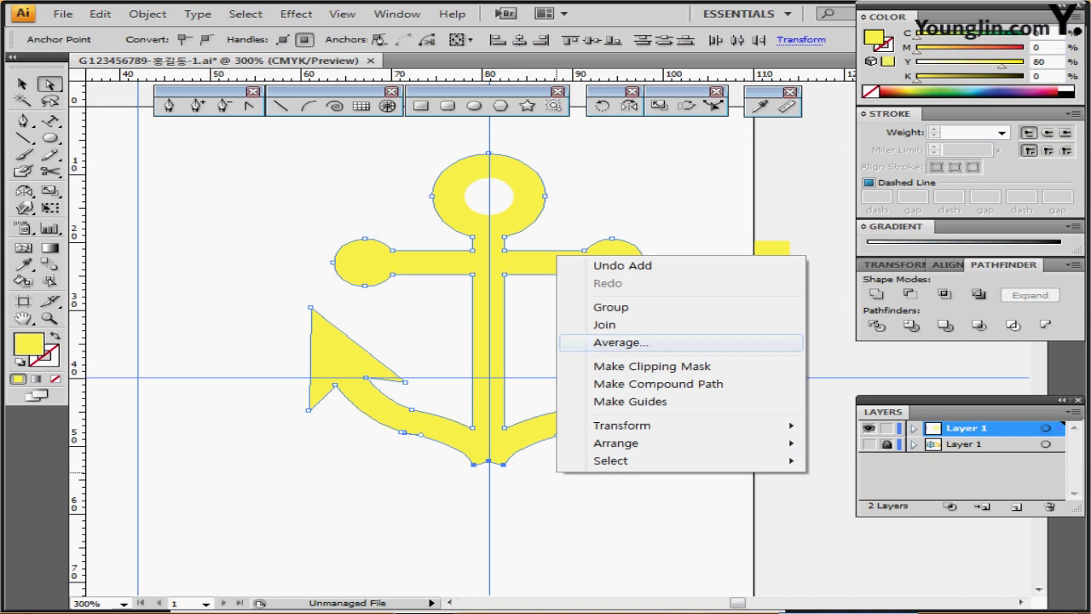
click(621, 342)
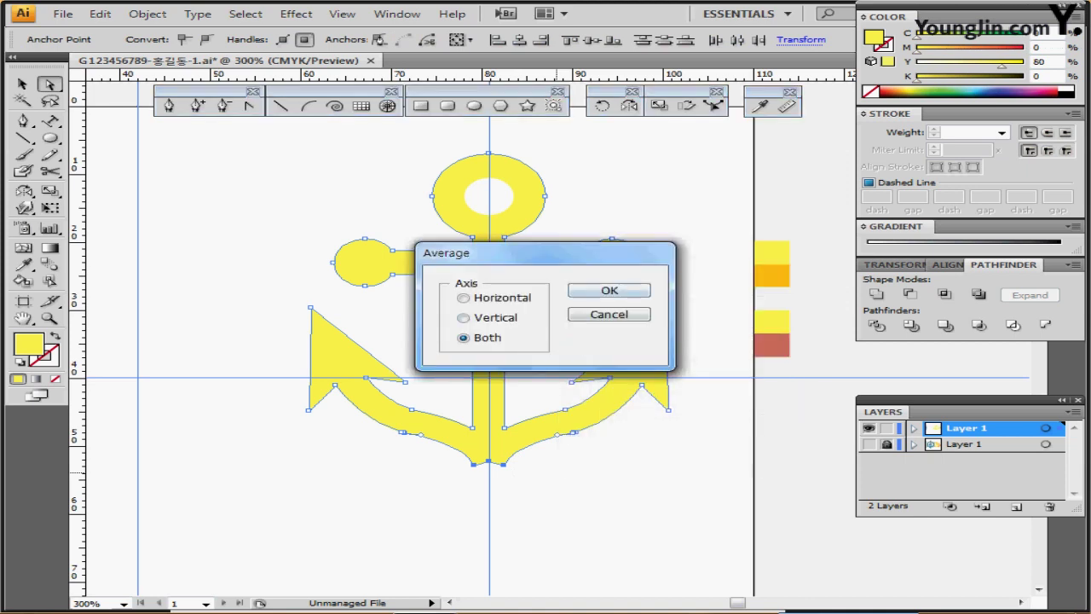
key(Return)
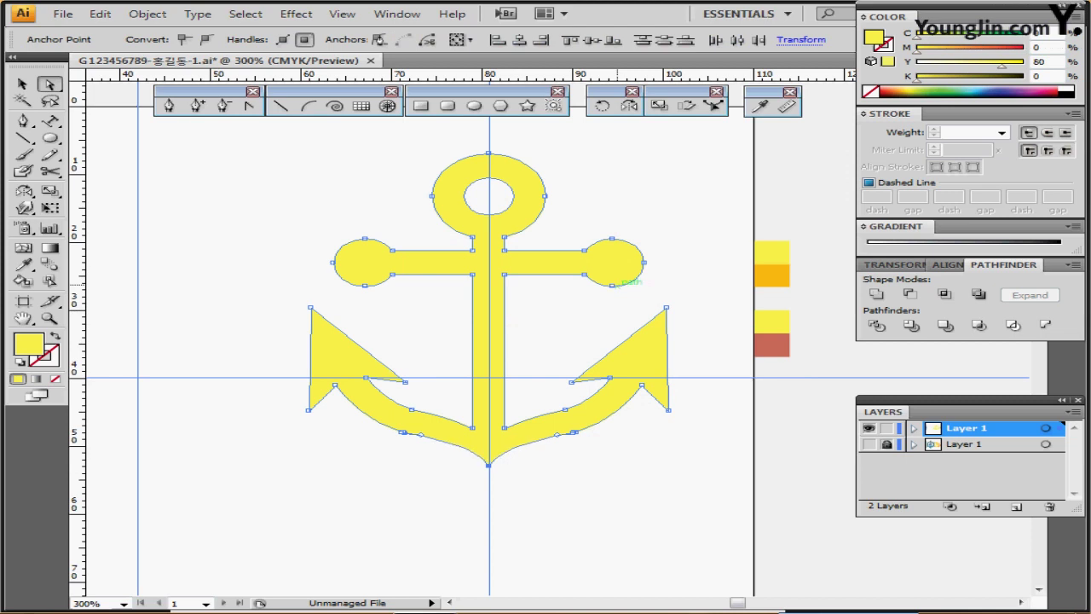
key(ctrl)
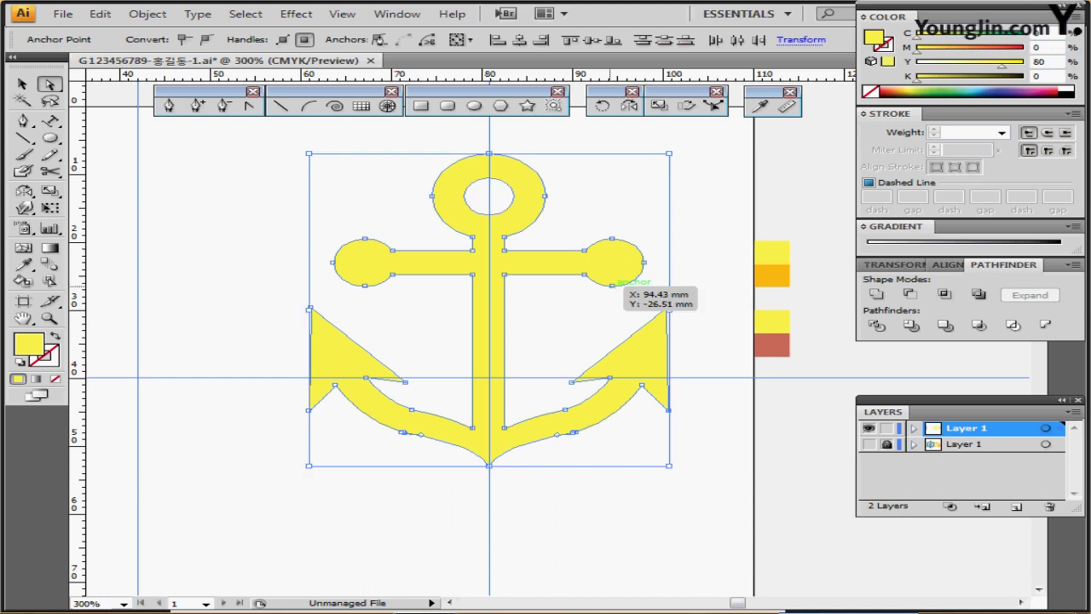
ctrl+click(341, 184)
Step: Draw a vertical line down the anchor's centre, extending past both ends, with a 1 pt green stroke, and deselect it
click(282, 107)
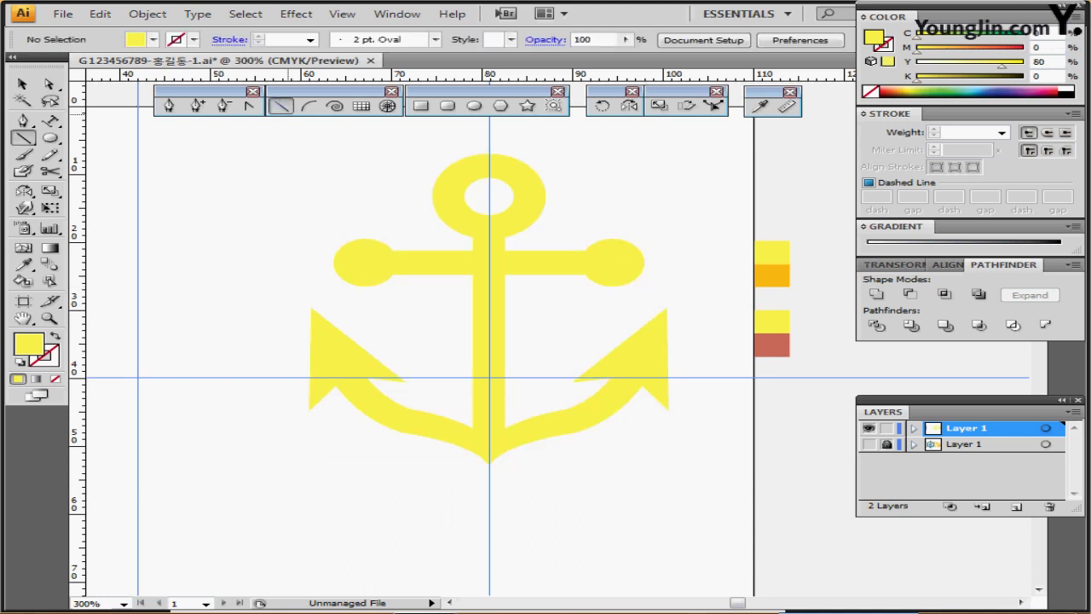
drag(490, 150, 488, 510)
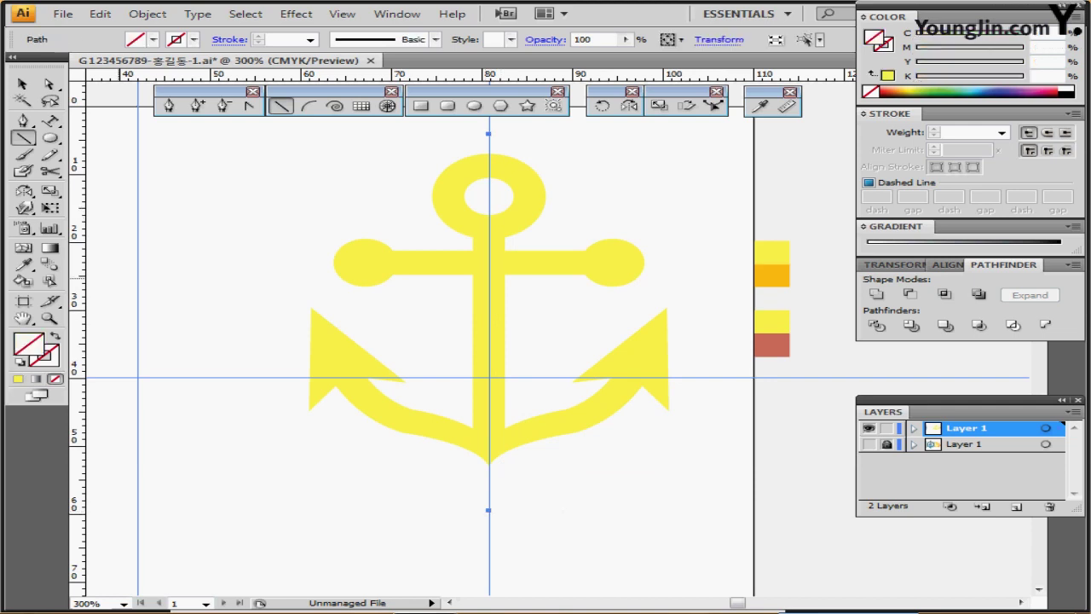
key(x)
click(930, 91)
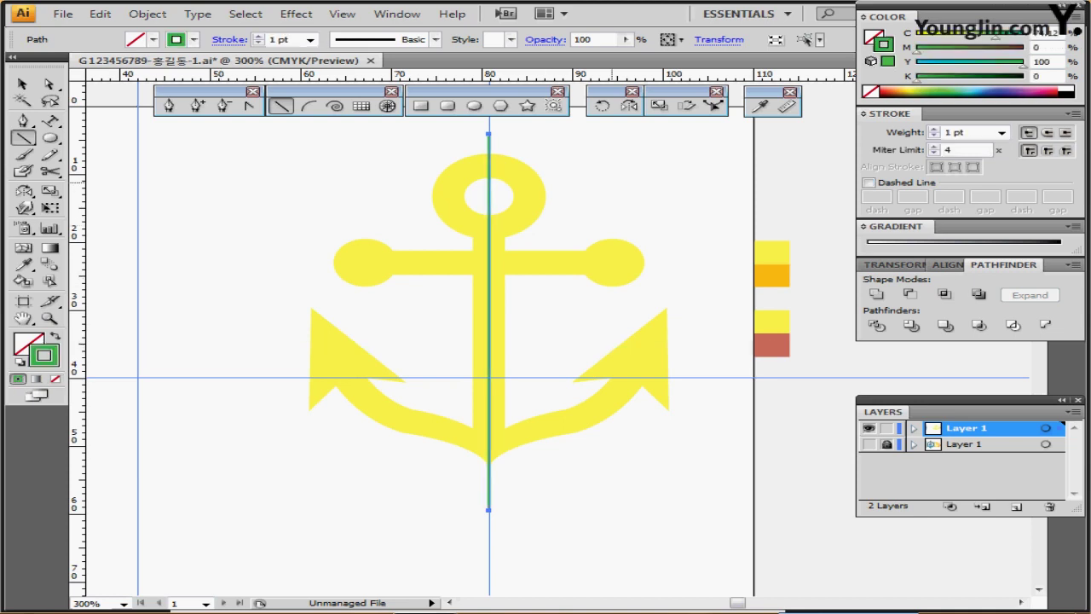
ctrl+click(612, 183)
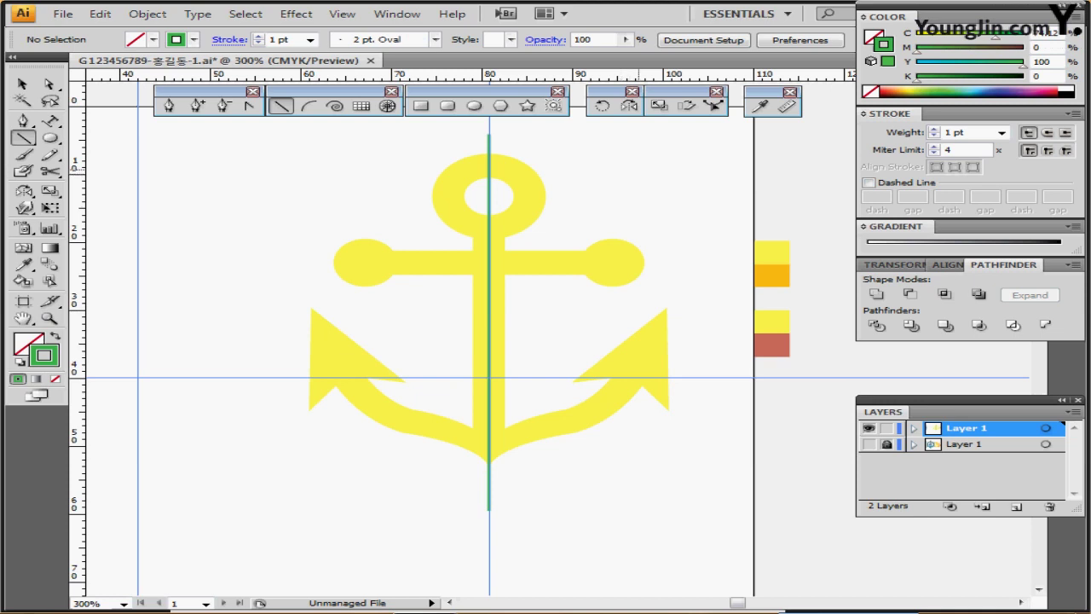
Step: Draw a curved green path from above the left arrow tip along the middle of the left arm to just past the shaft's centre line
click(168, 104)
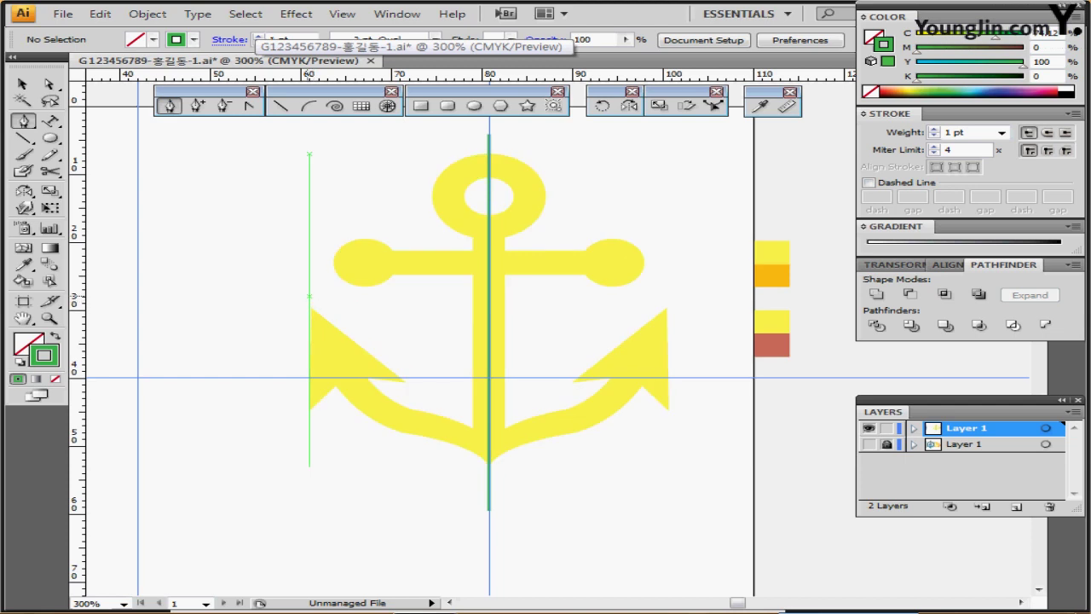
drag(382, 407, 439, 438)
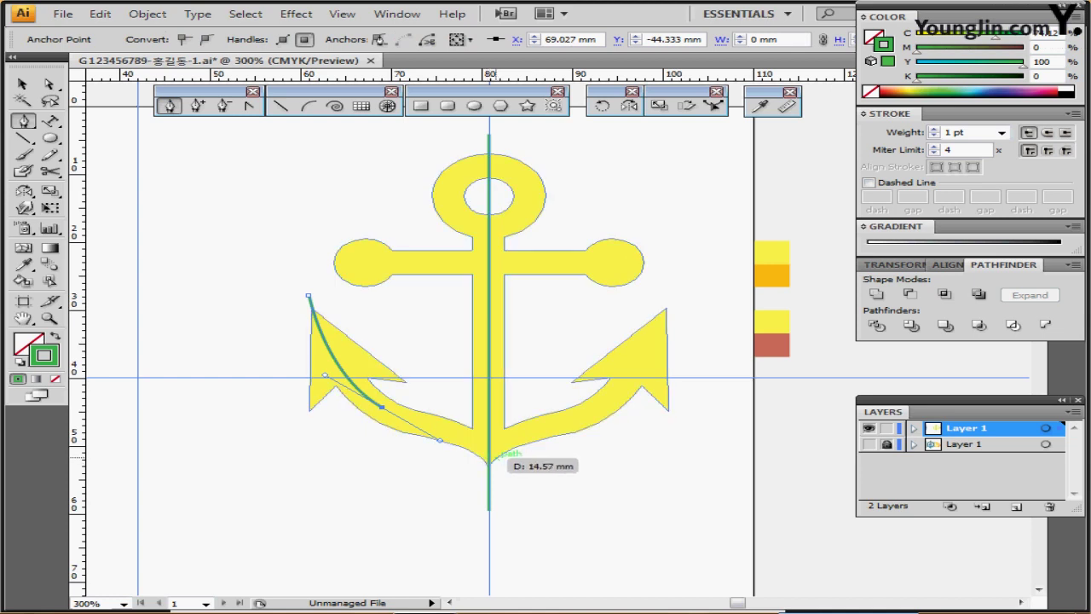
drag(494, 447, 542, 476)
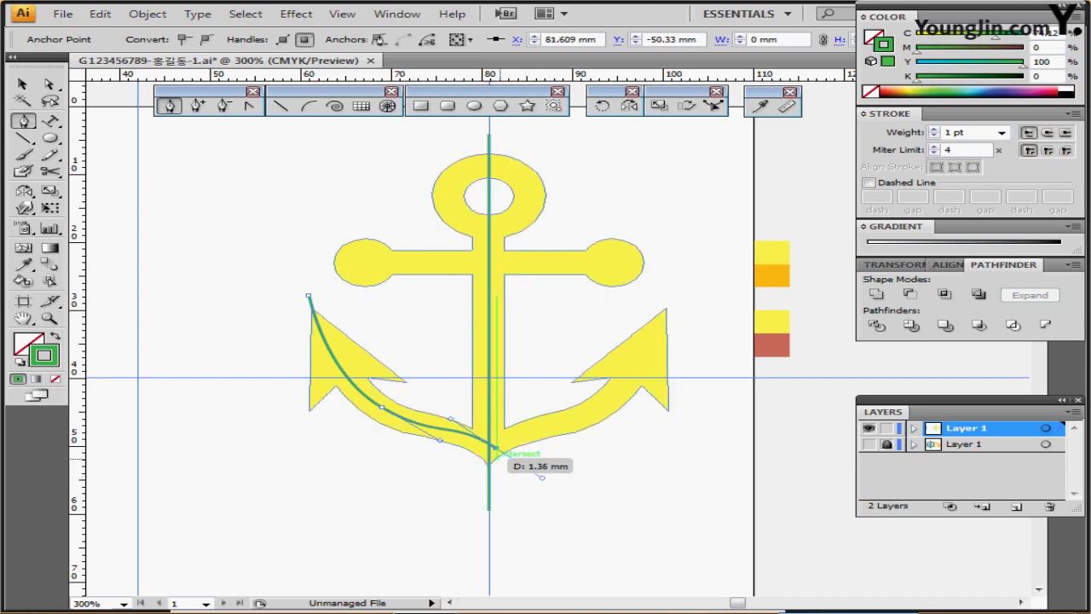
drag(495, 446, 437, 435)
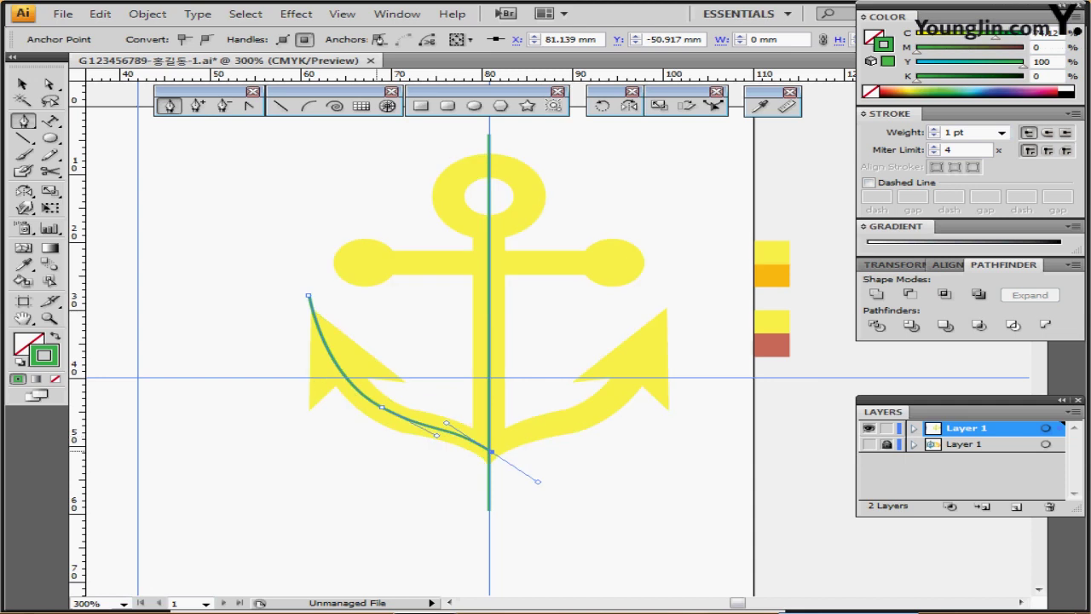
key(v)
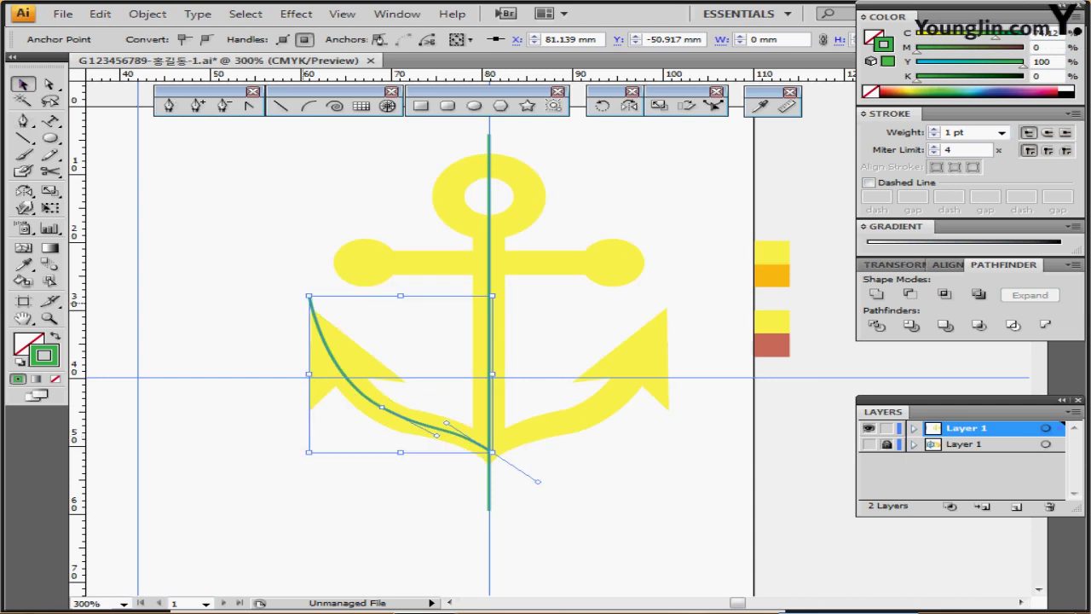
drag(262, 265, 314, 301)
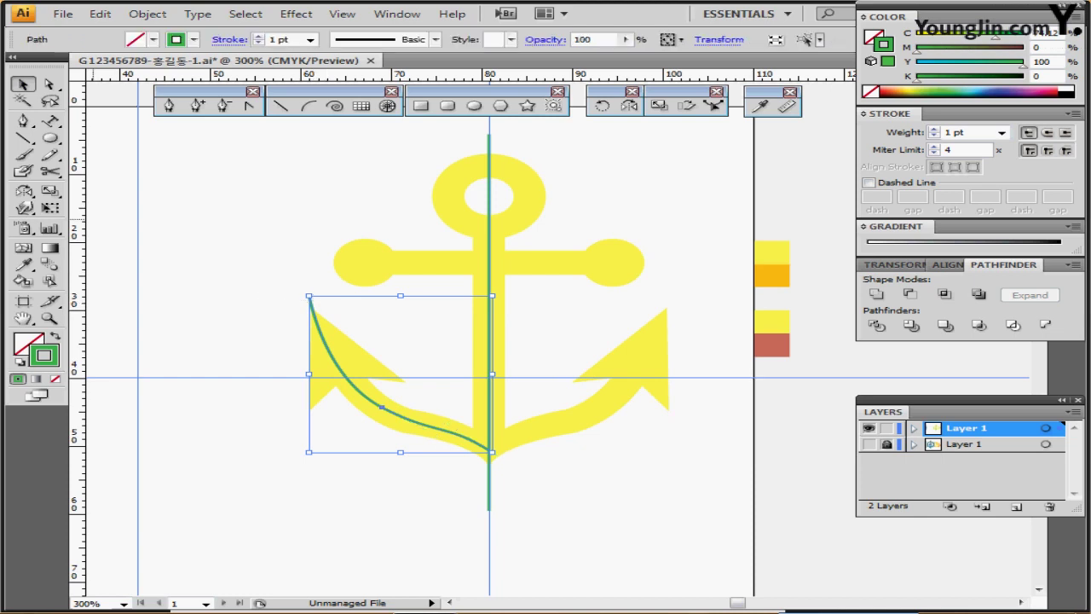
Step: Reflect a copy of the green curve across the centre line onto the right arm, and deselect it
click(631, 104)
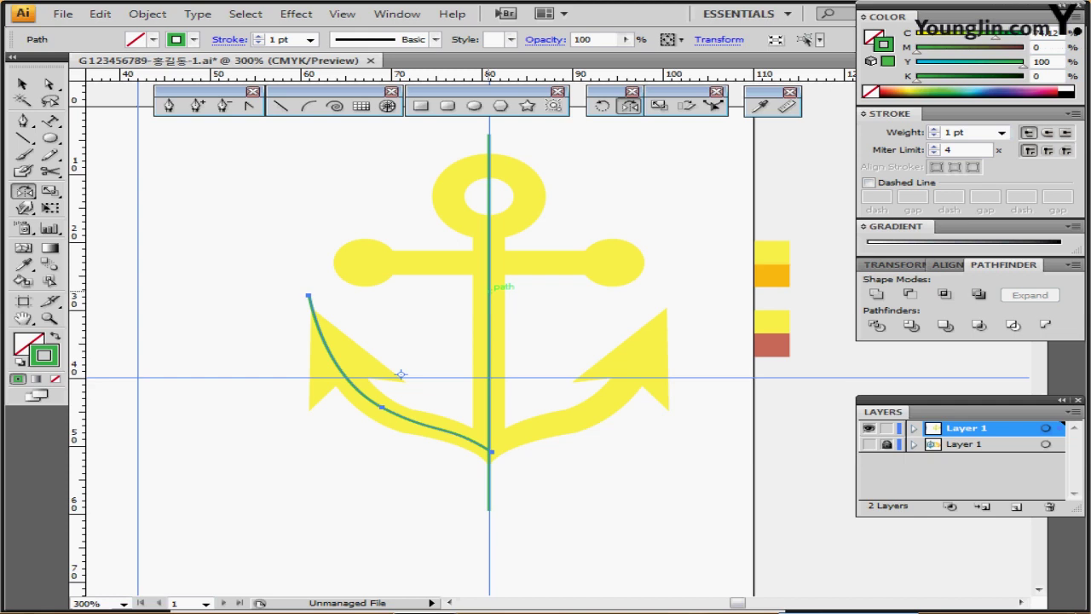
click(489, 291)
drag(489, 291, 694, 310)
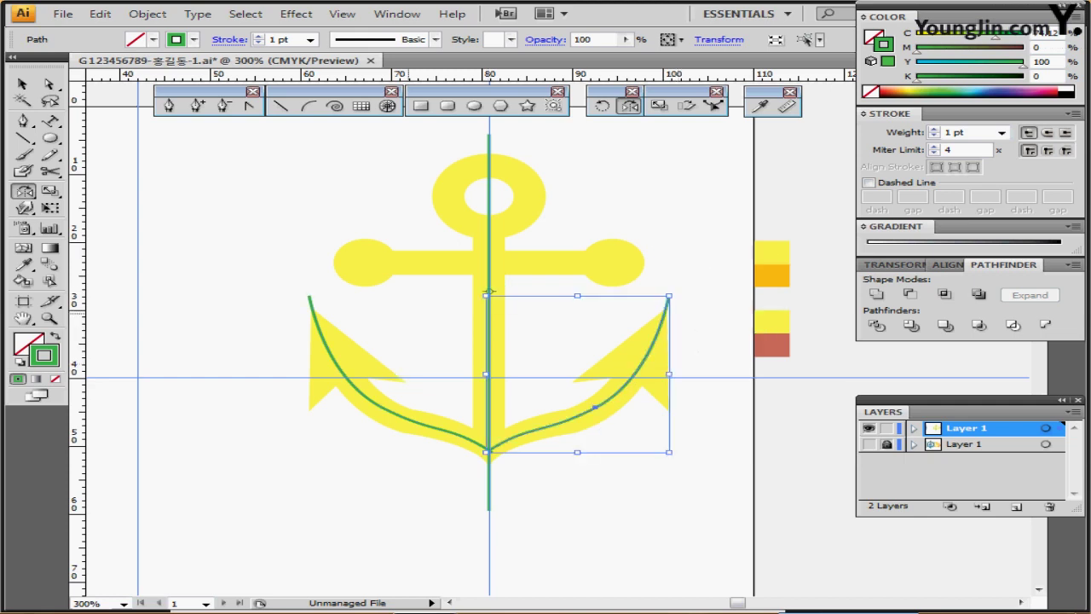
ctrl+click(687, 314)
Step: Divide the anchor shape along the green centre line and both arm curves
key(ctrl+a)
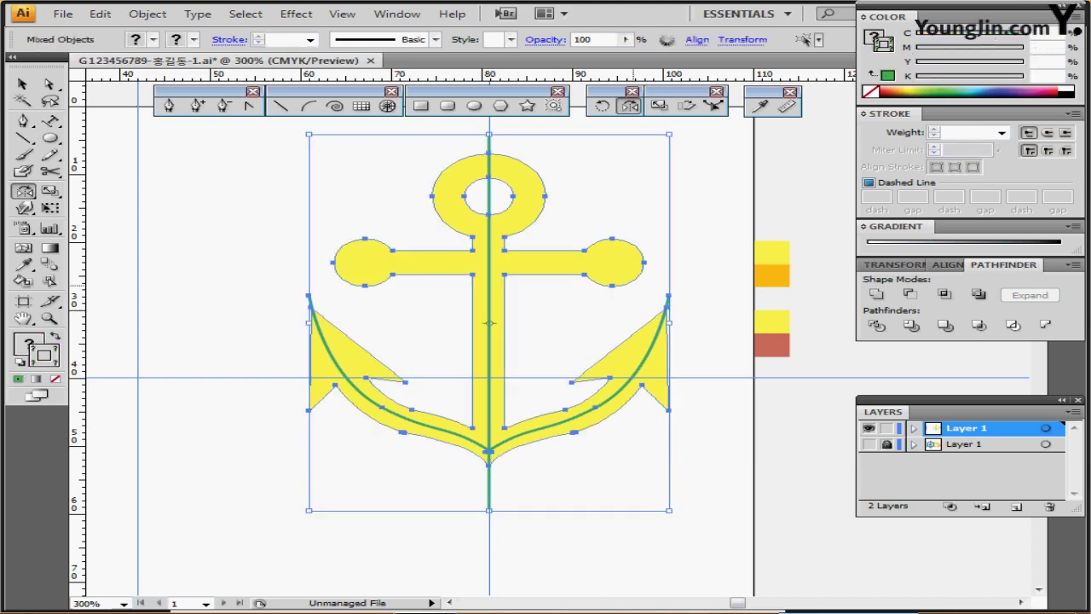
click(876, 325)
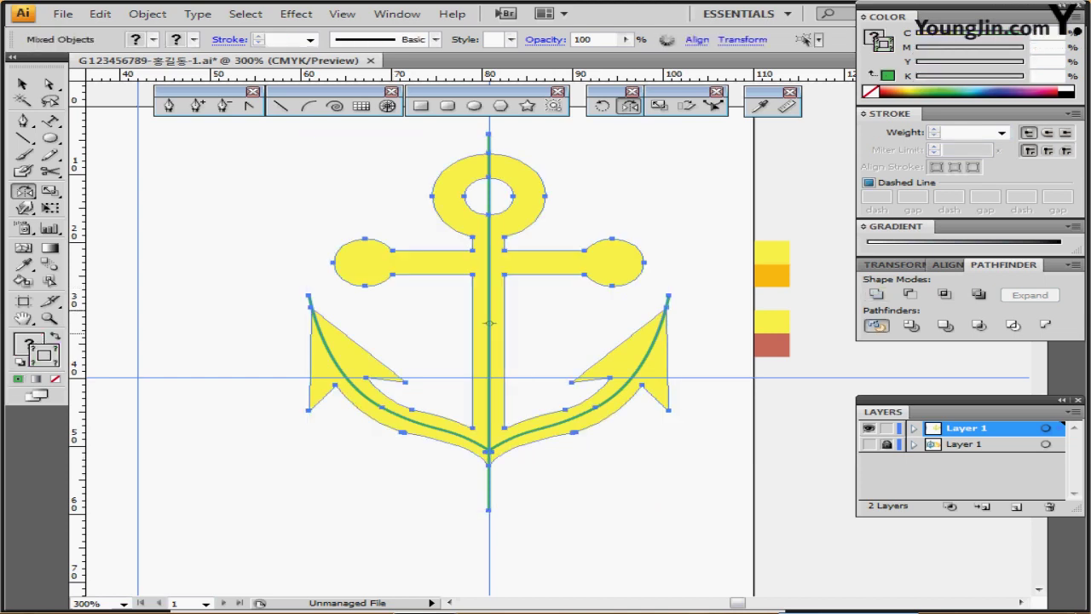
Step: Isolate the divided anchor group and fill the anchor's right half with the orange sample colour beside the artboard
ctrl+double_click(614, 402)
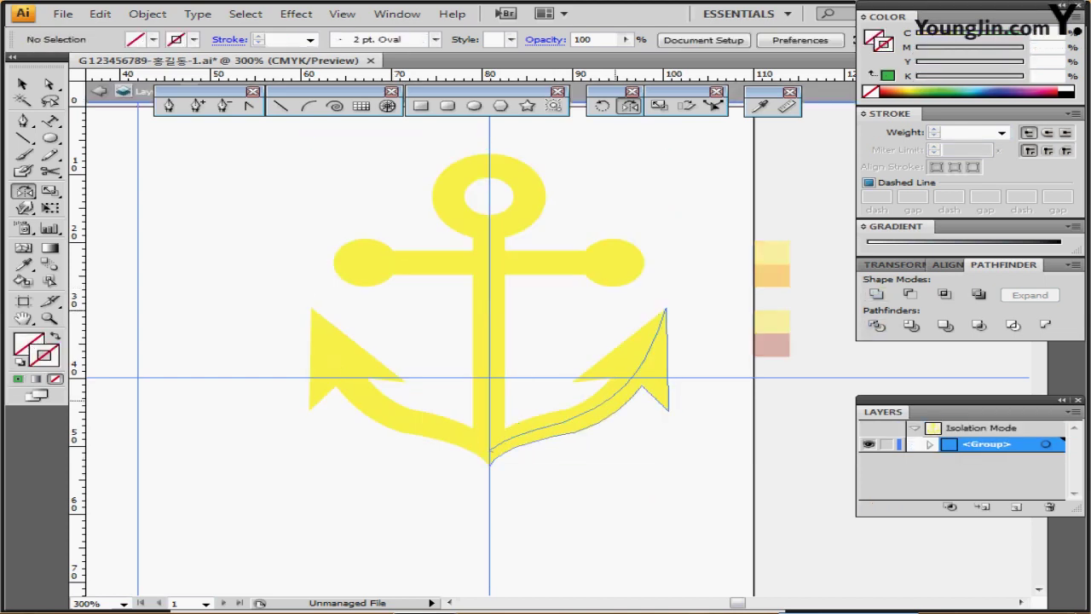
click(486, 449)
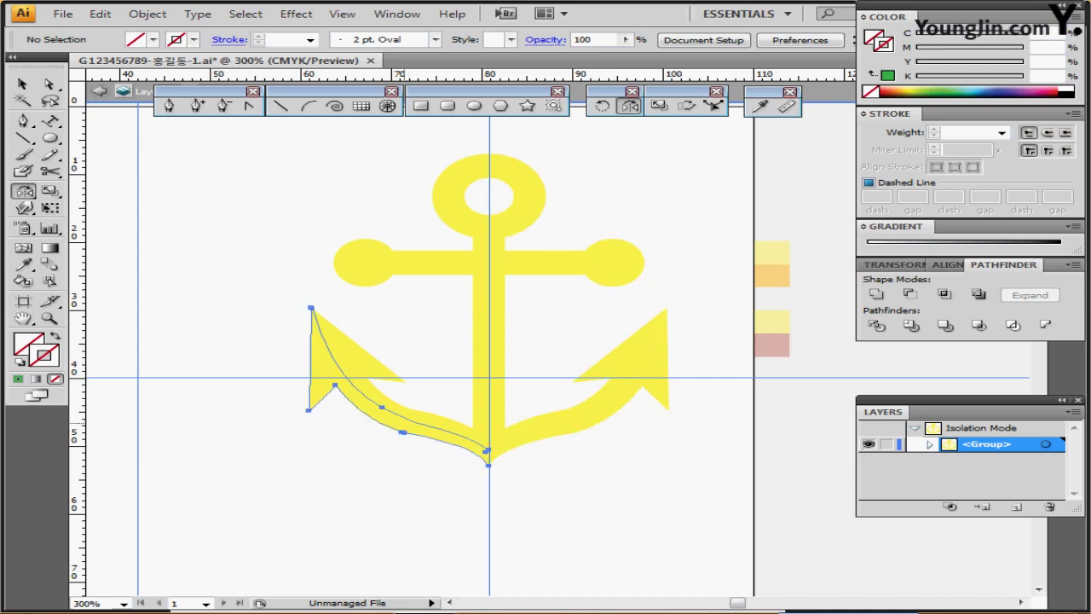
ctrl+click(566, 260)
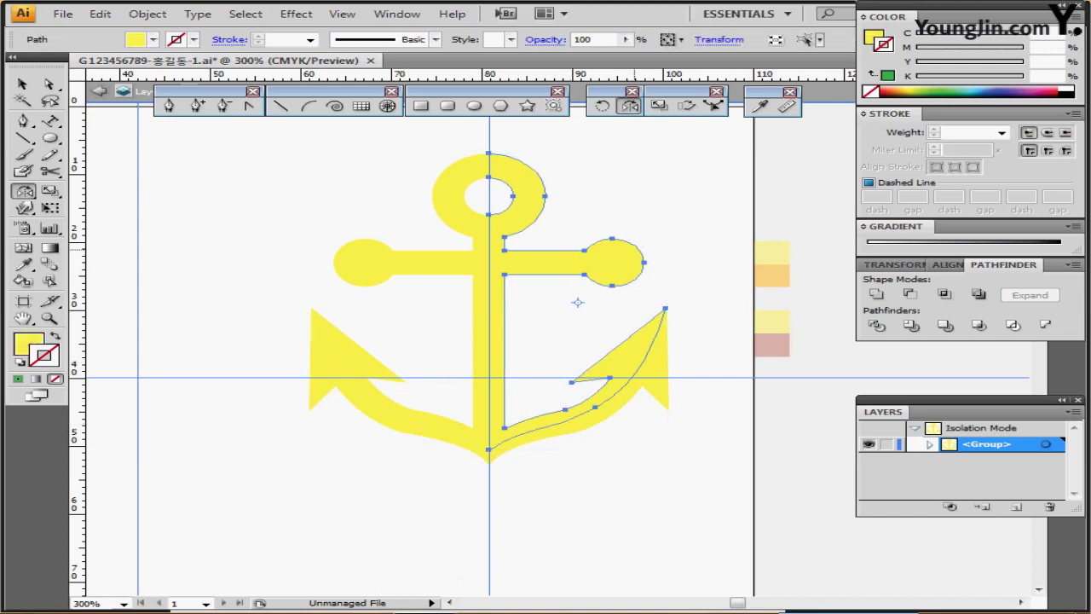
click(759, 104)
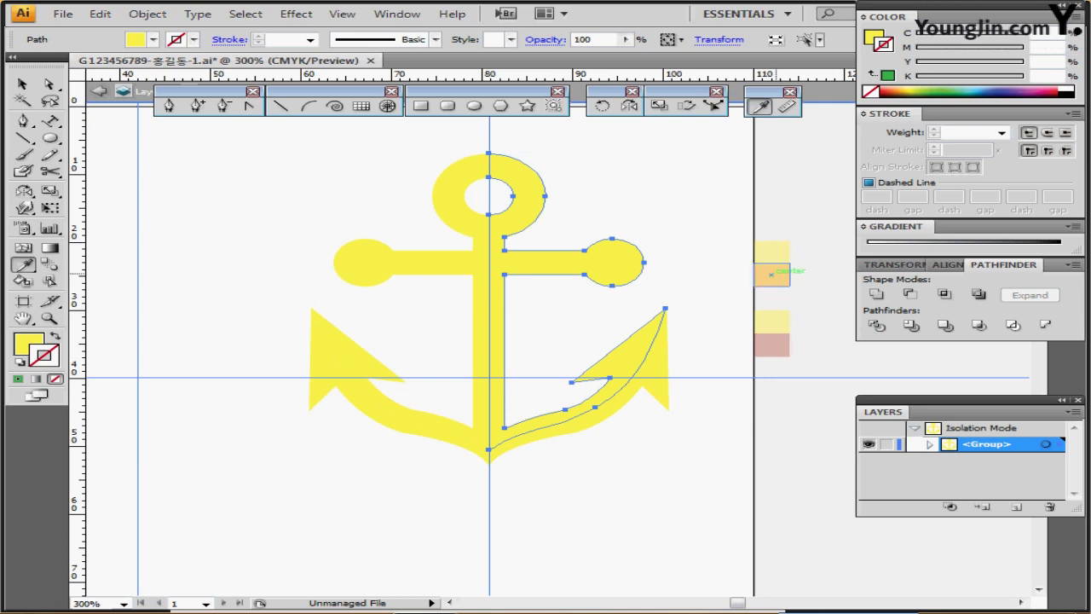
click(770, 275)
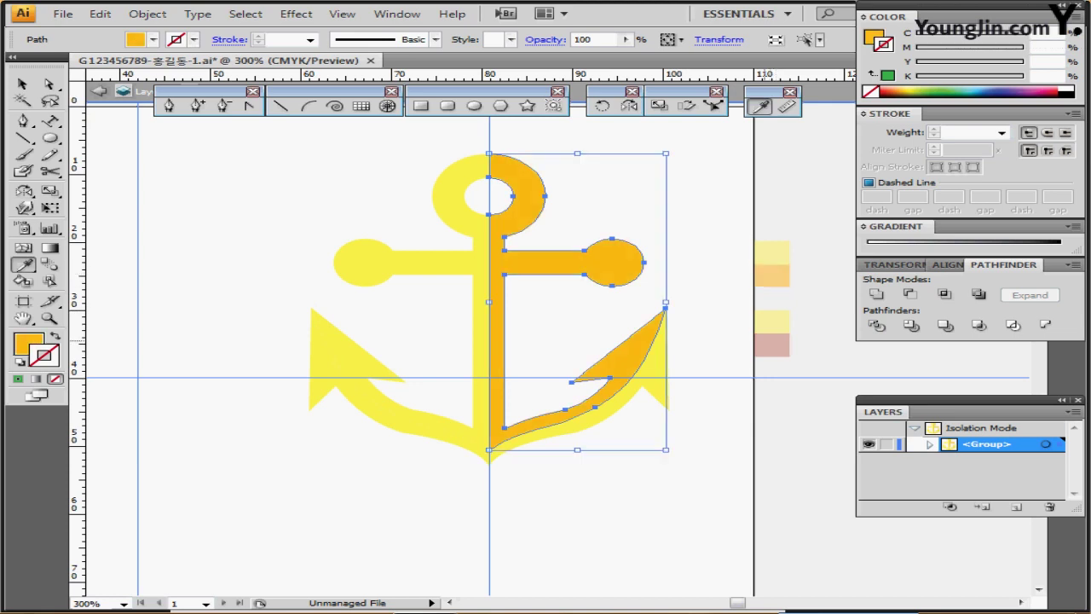
Step: Set the magenta value of the anchor's right-half fill to 10%
ctrl+click(419, 429)
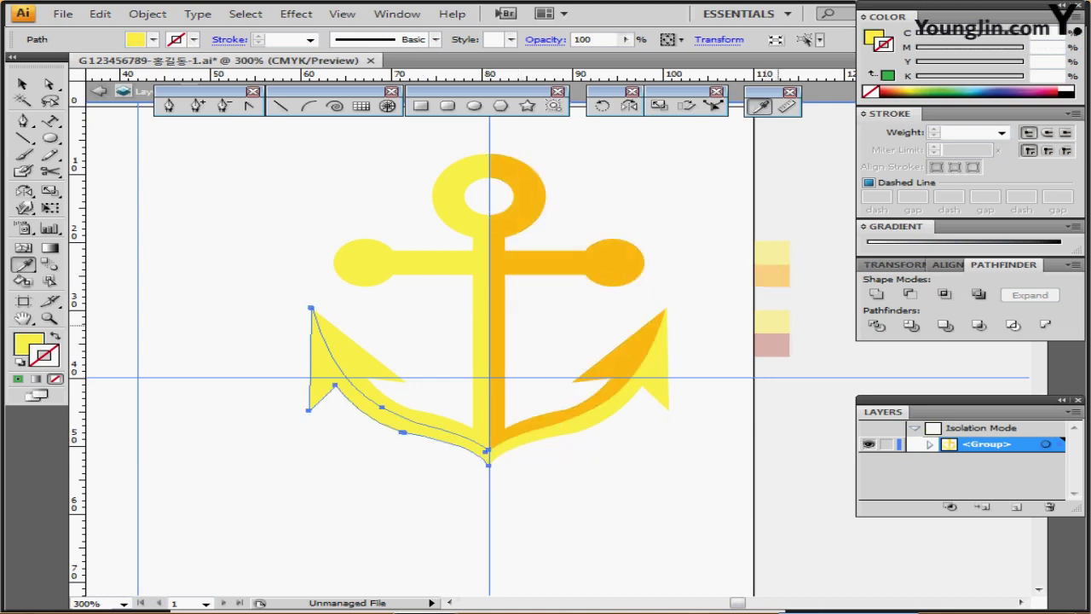
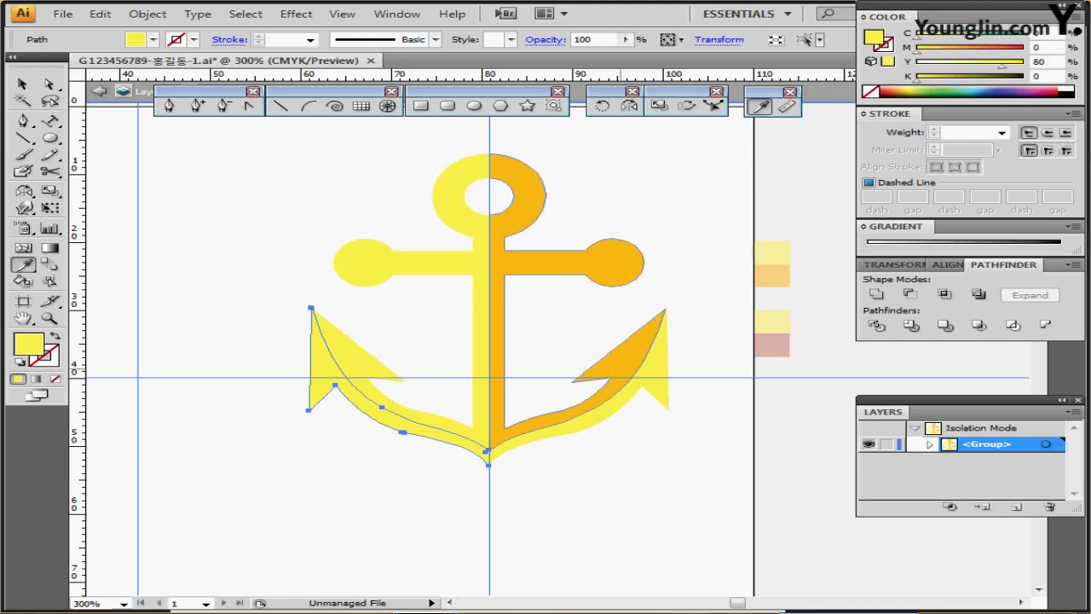
ctrl+click(621, 368)
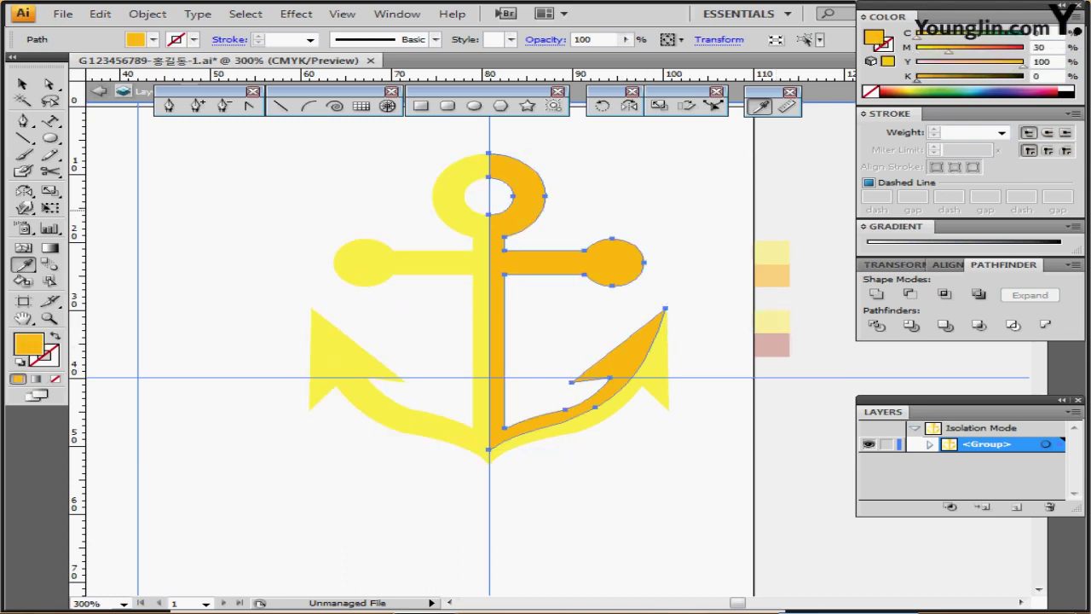
click(1046, 48)
drag(1046, 48, 1031, 48)
text(10)
key(Tab)
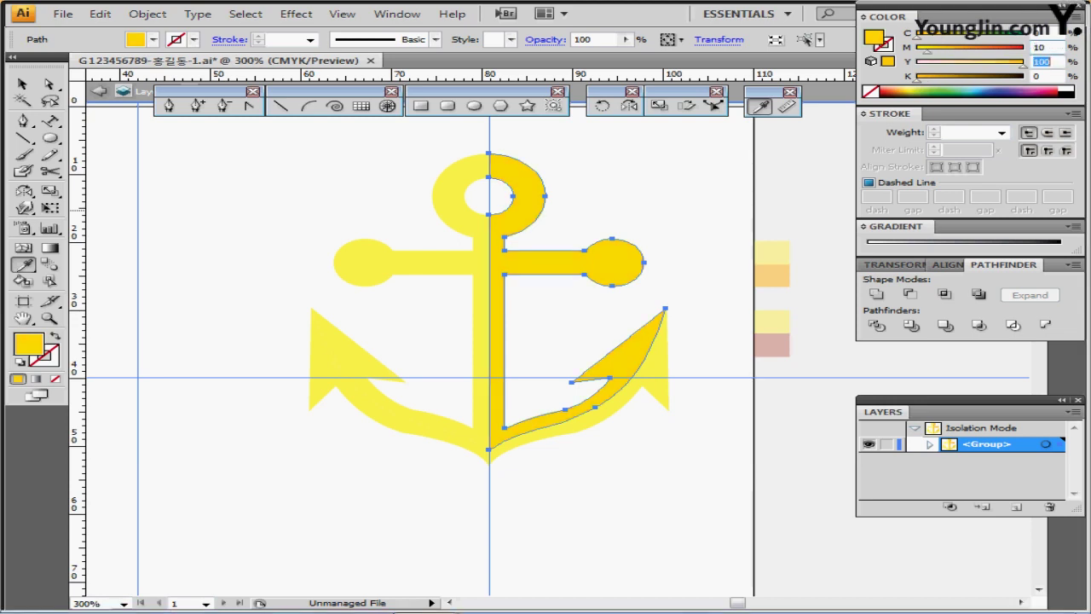
Step: Fill the left arm's lower piece with the orange sample and the right arm's lower piece with the reddish-brown sample, and leave isolation mode
ctrl+click(436, 432)
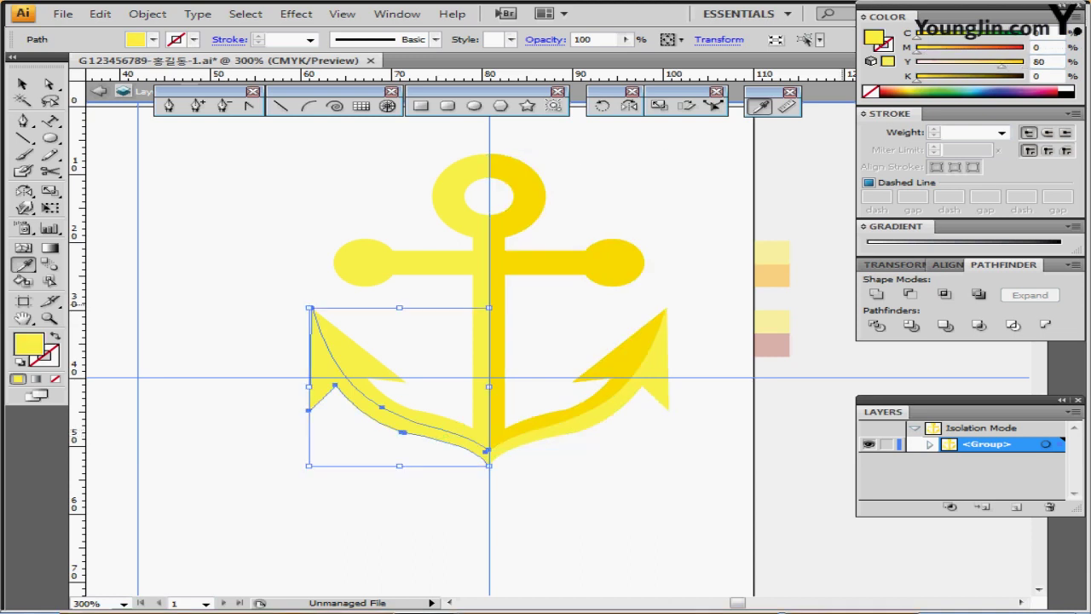
ctrl+click(663, 389)
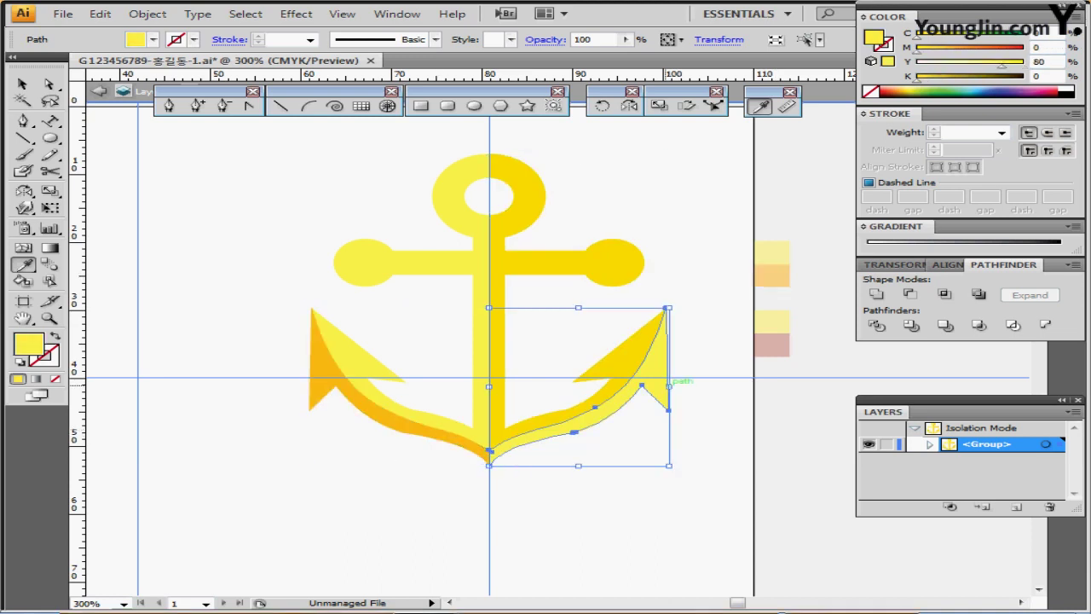
click(771, 342)
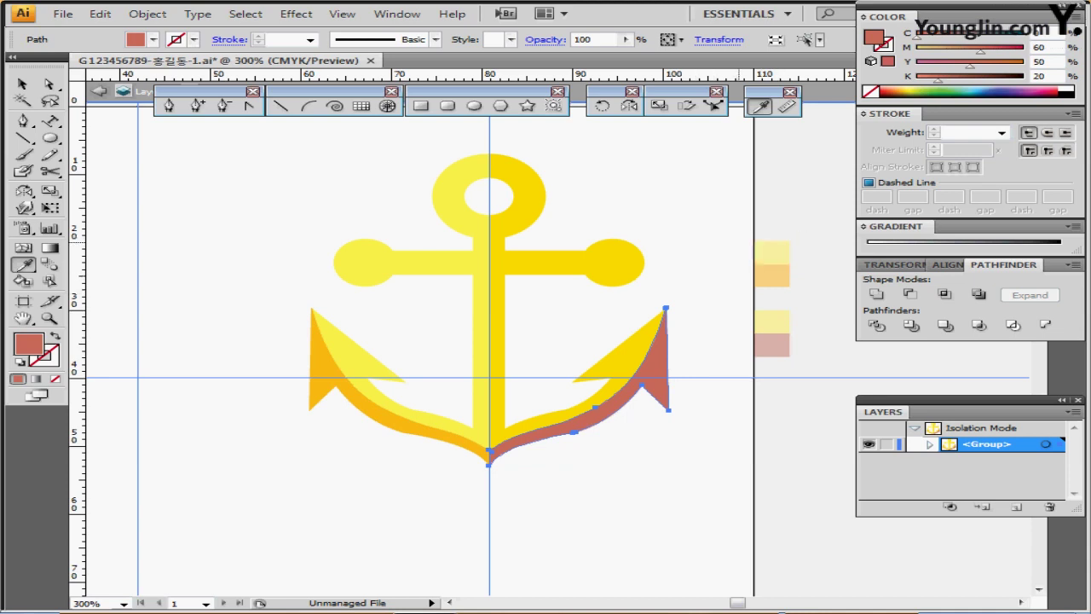
ctrl+click(686, 205)
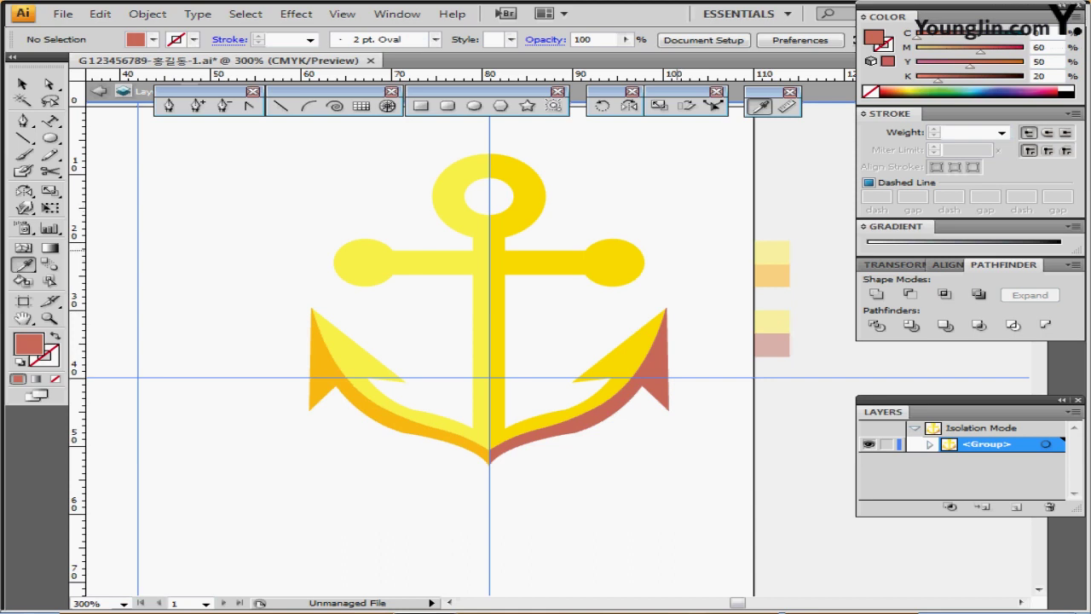
key(Escape)
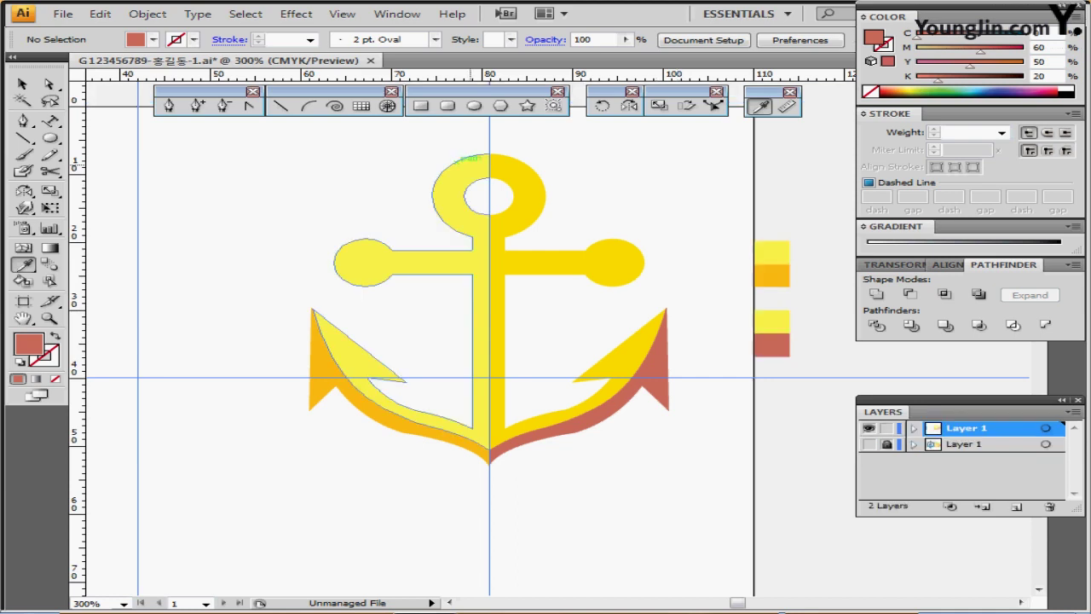
Step: Rotate the whole anchor group by 20°
key(v)
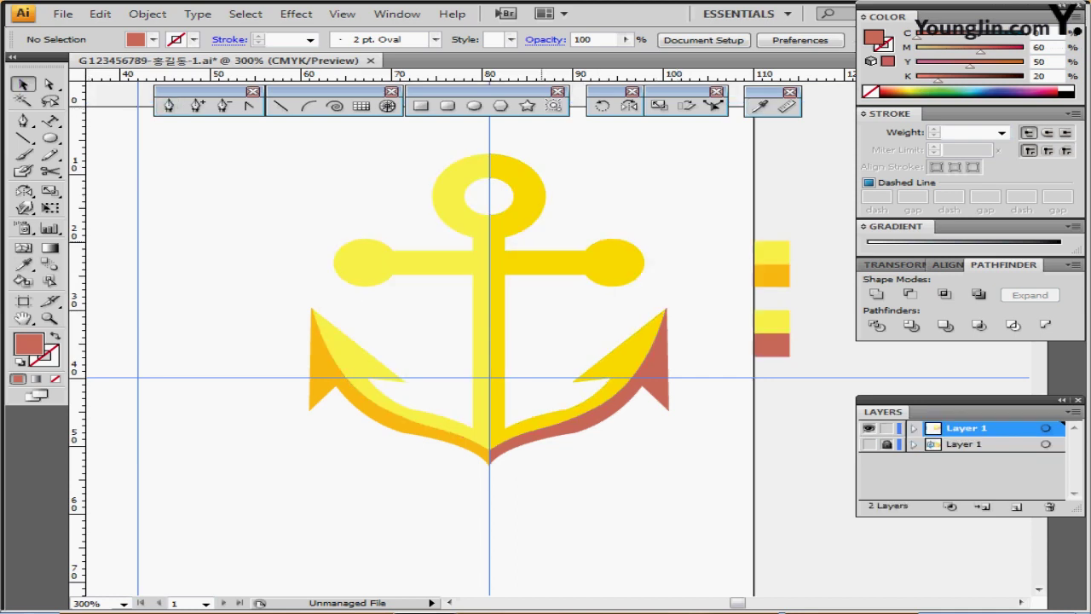
click(509, 219)
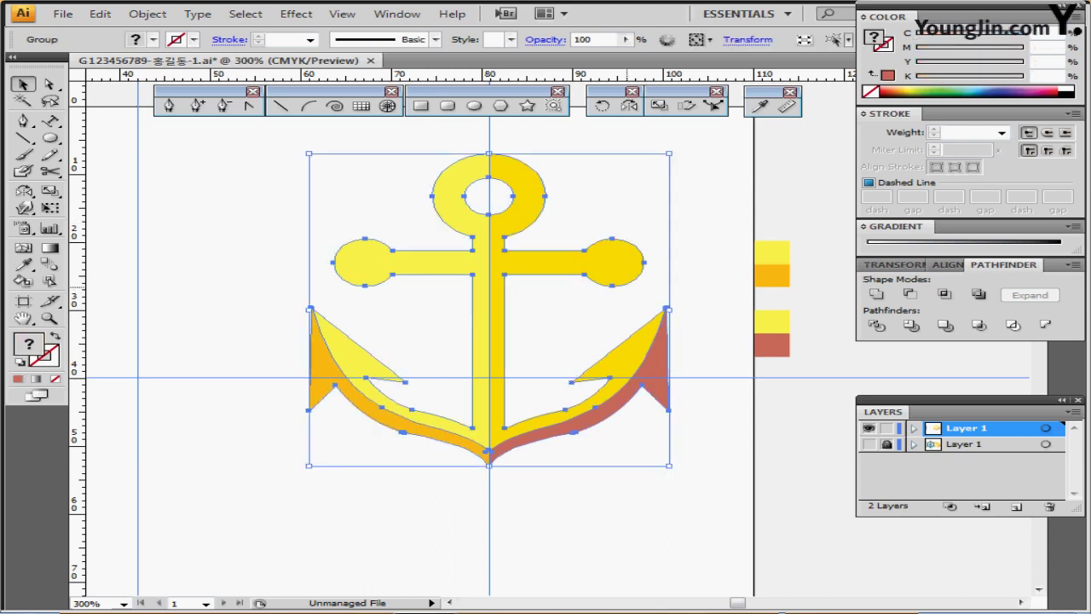
key(r)
key(Return)
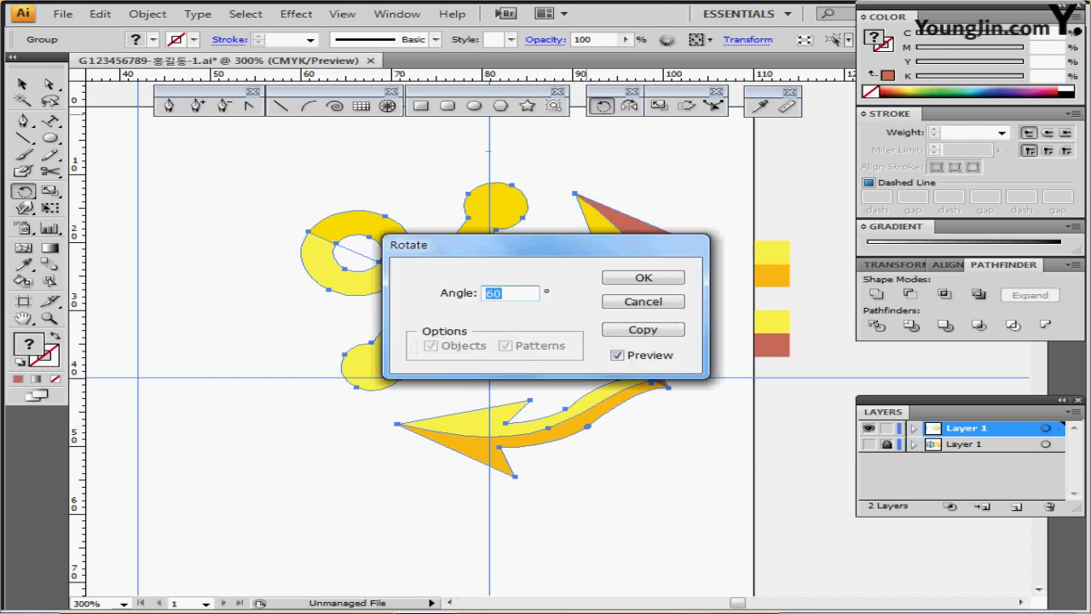
drag(546, 245, 555, 226)
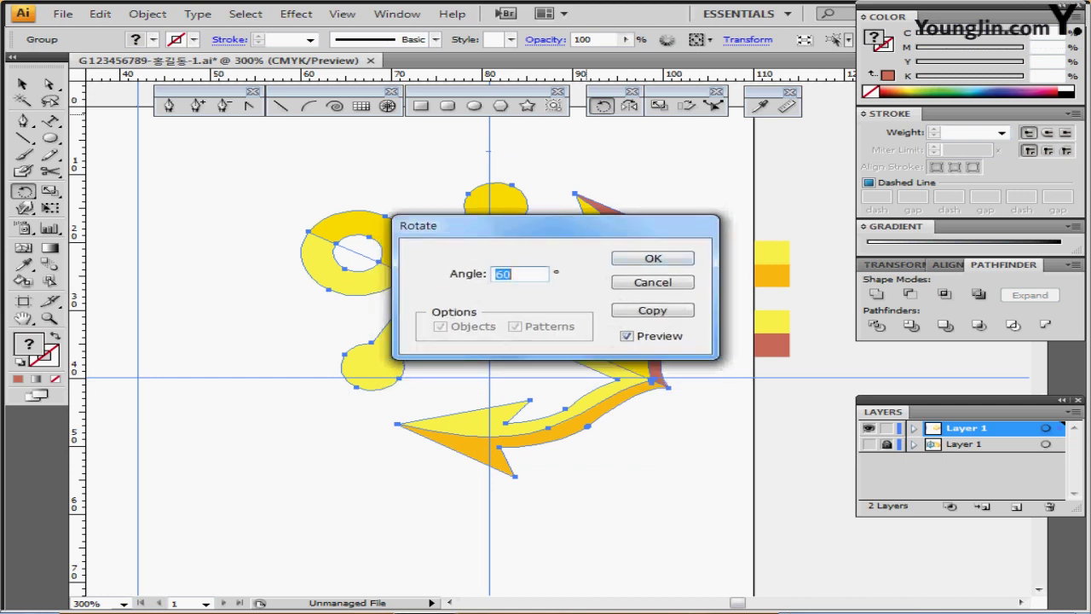
text(20)
key(Return)
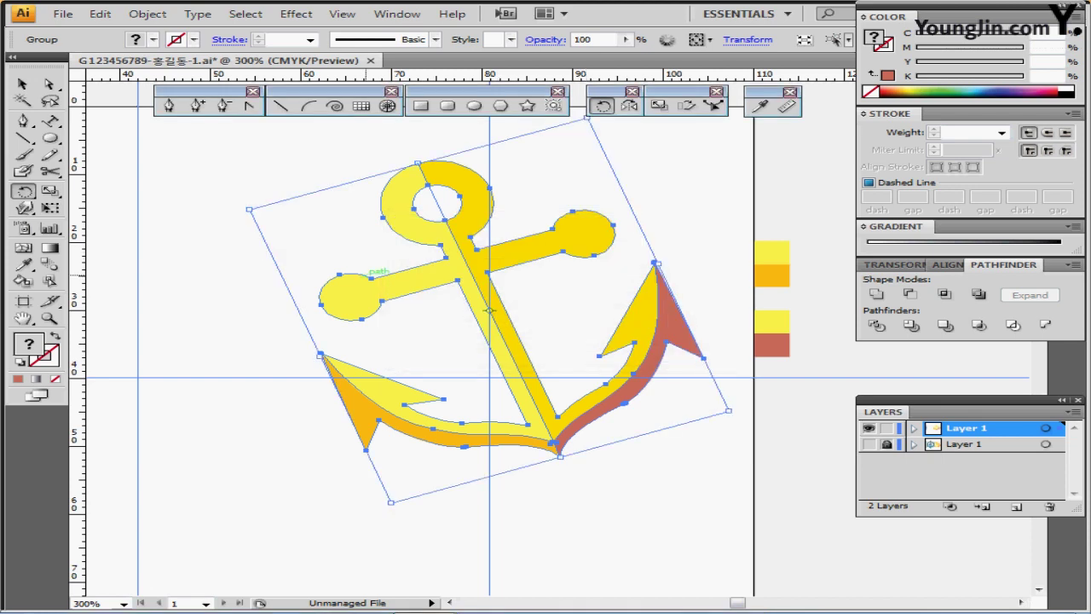
Step: Show all hidden artwork, move the anchor group right and slightly down to clear the ship's wheel, and deselect it
key(ctrl+alt+3)
shift+click(375, 273)
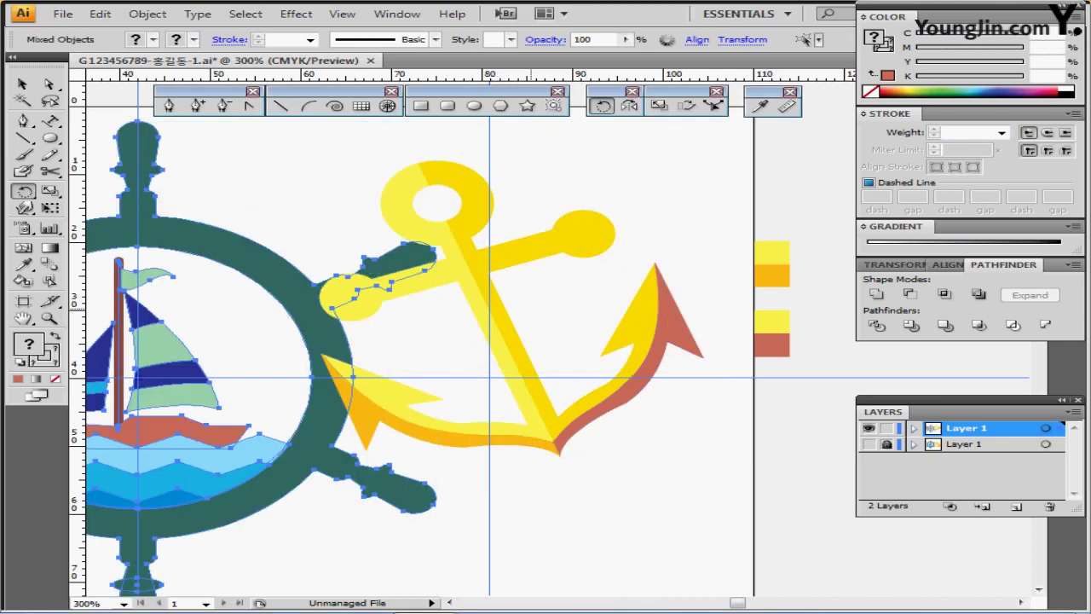
click(23, 83)
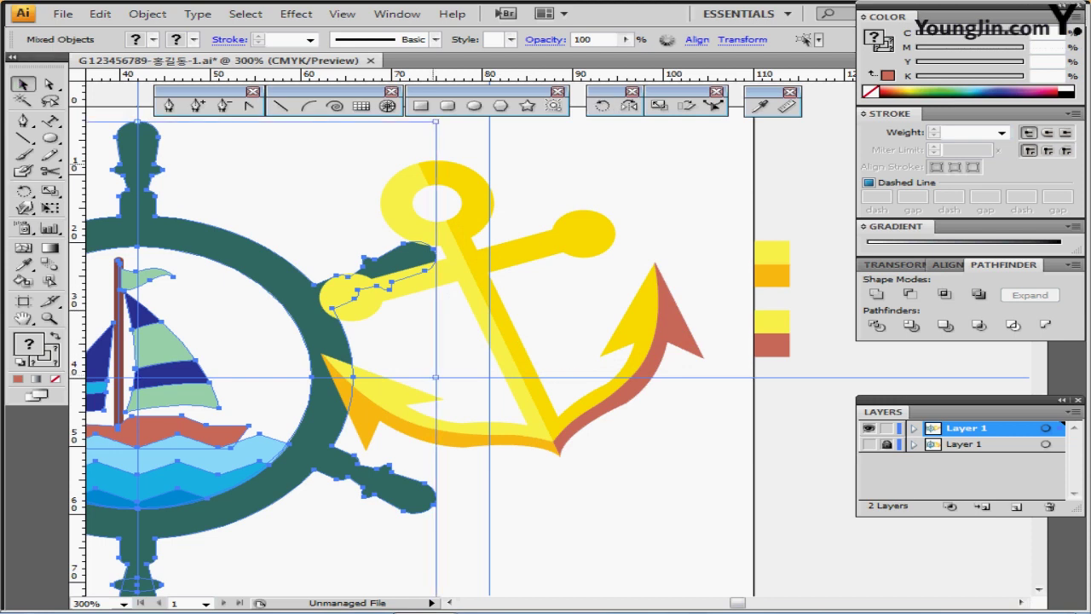
ctrl+click(486, 271)
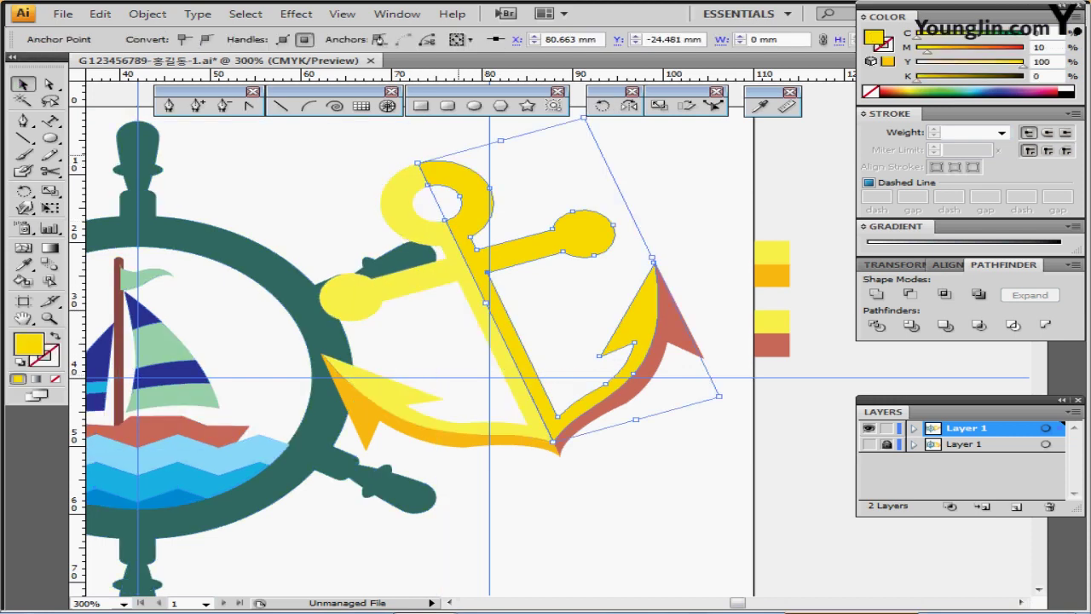
drag(482, 175, 537, 219)
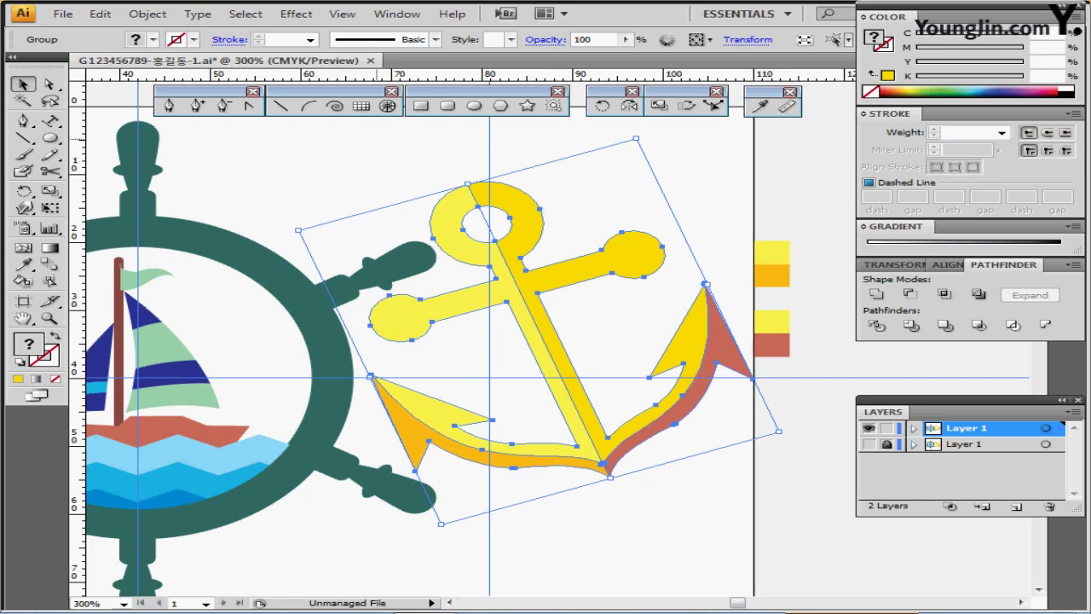
click(377, 139)
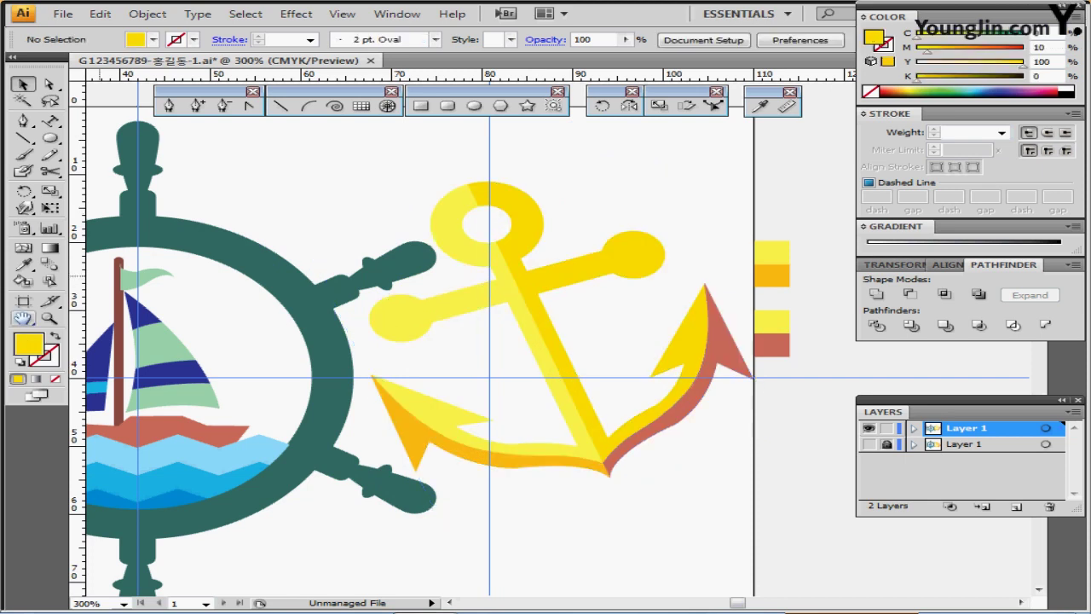
Step: Fit the whole artboard in the window and hide the guides
double_click(24, 318)
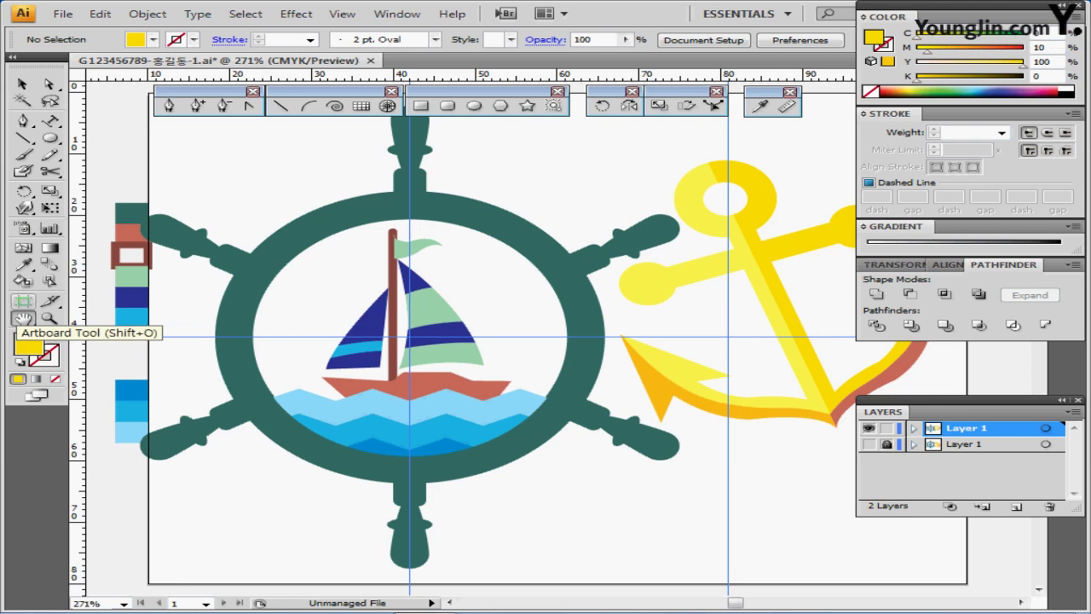
key(ctrl+semicolon)
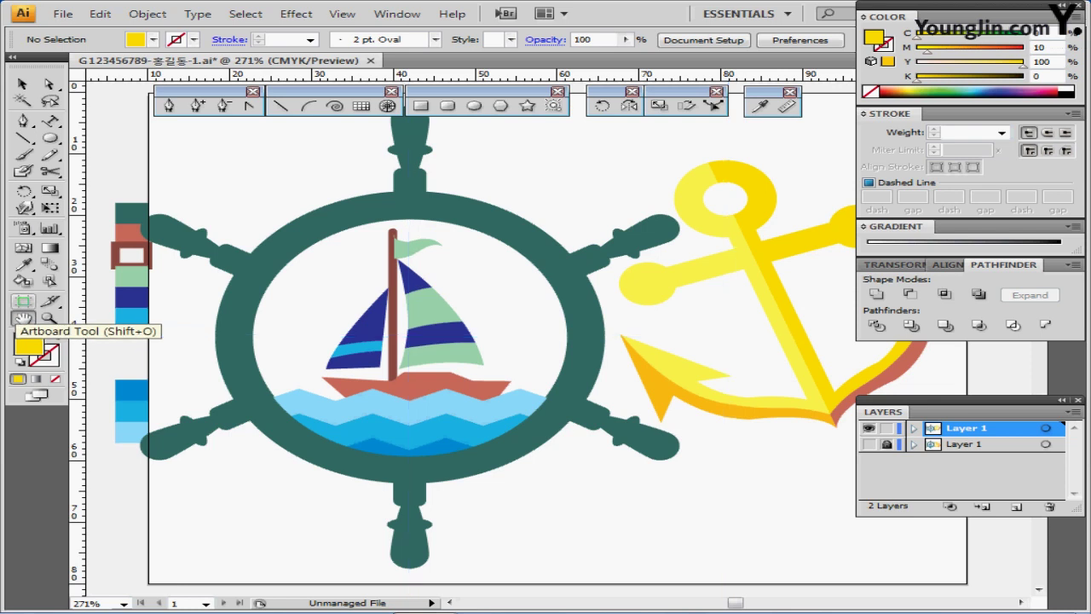